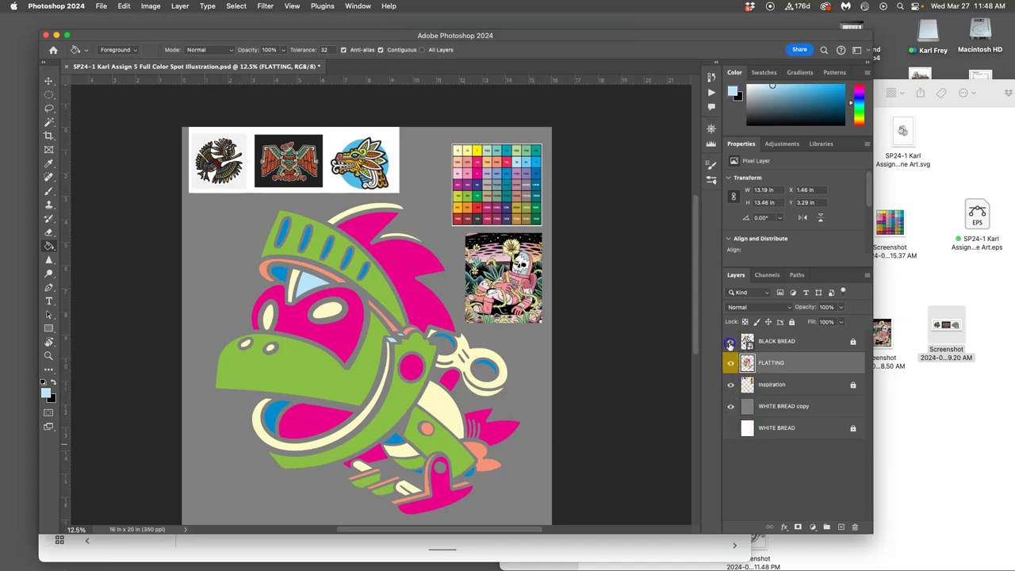
Step: Show the BLACK BREAD and WHITE BREAD layers, and toggle the gray WHITE BREAD copy layer off and on to check for unfilled areas
click(731, 342)
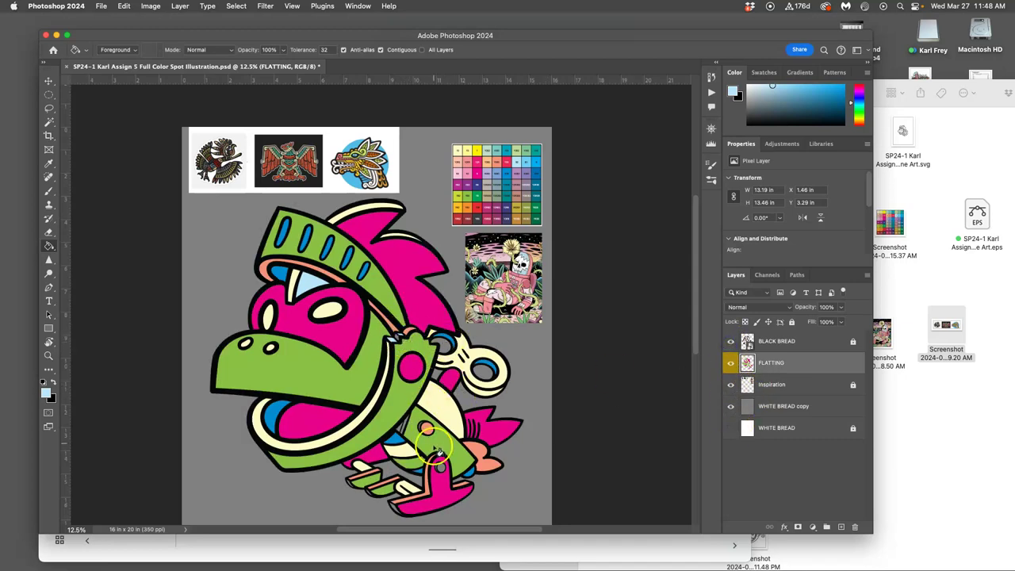
click(731, 428)
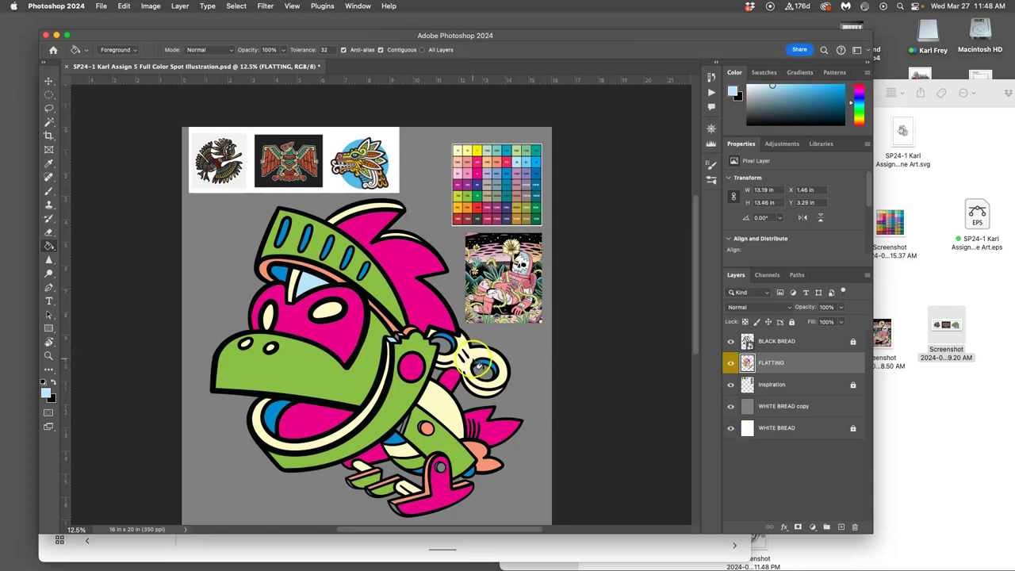
scroll(437, 339, up, 5)
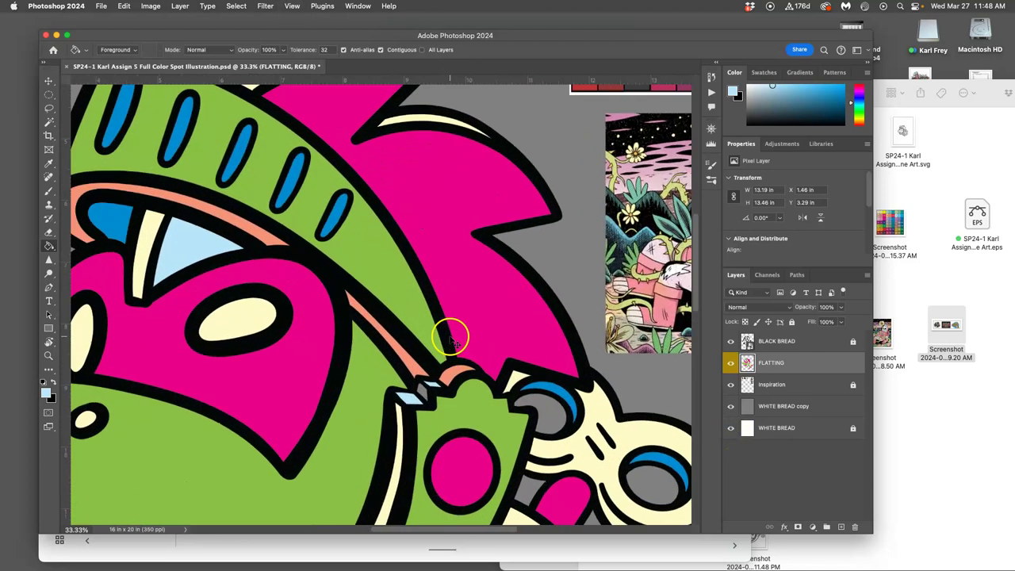
scroll(448, 389, down, 3)
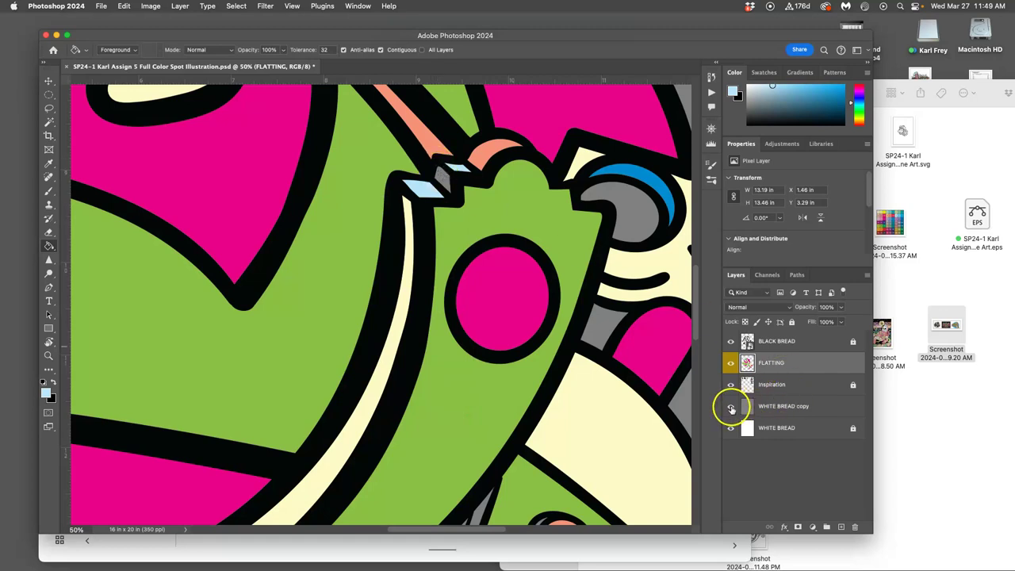
click(732, 408)
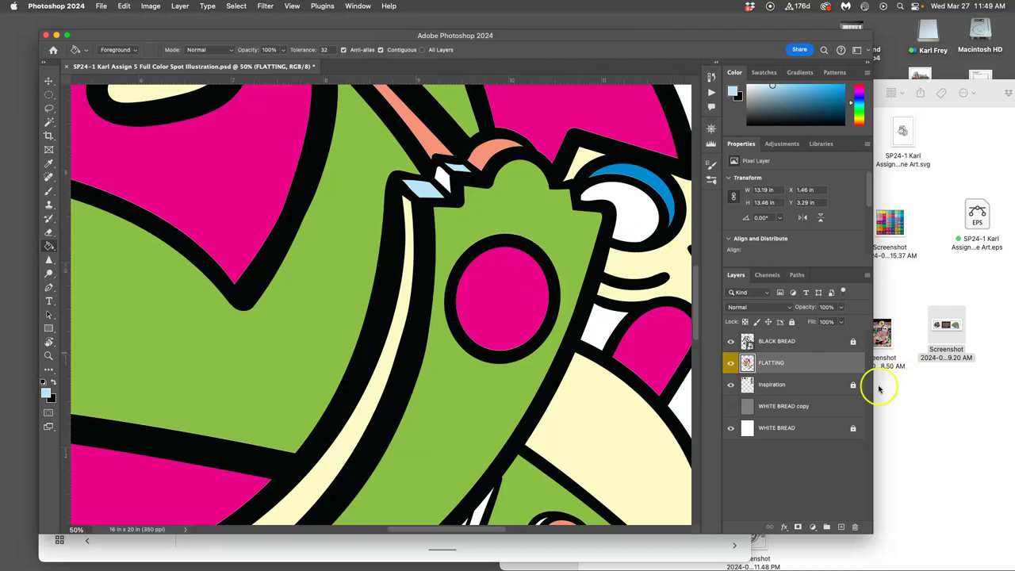
click(731, 406)
Step: On the BLACK BREAD layer, select with the Magic Wand the unfilled gaps behind the upper leg, beside the salmon rivet and in the foot's pivot hole
click(48, 122)
click(780, 343)
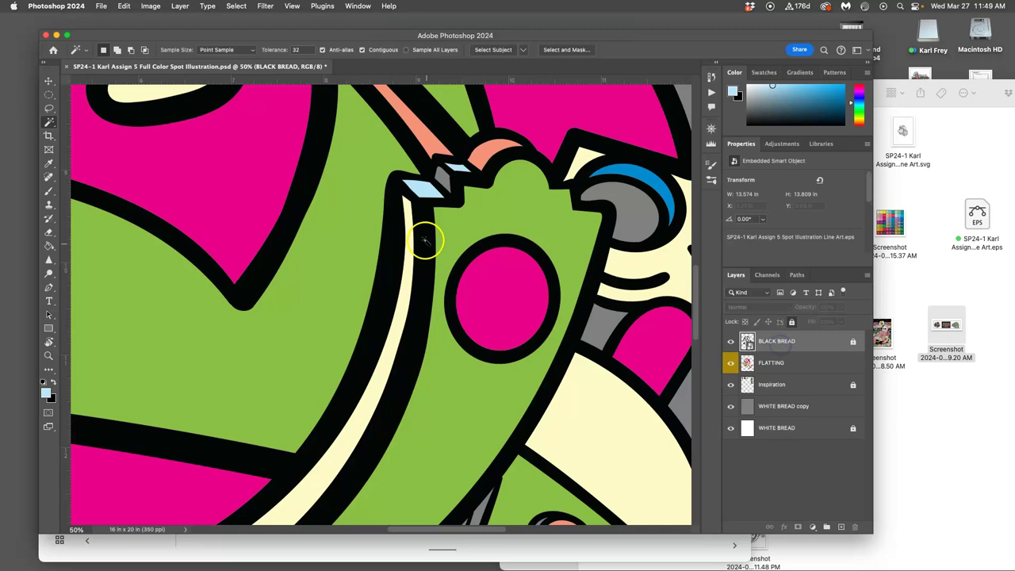
scroll(495, 266, down, 5)
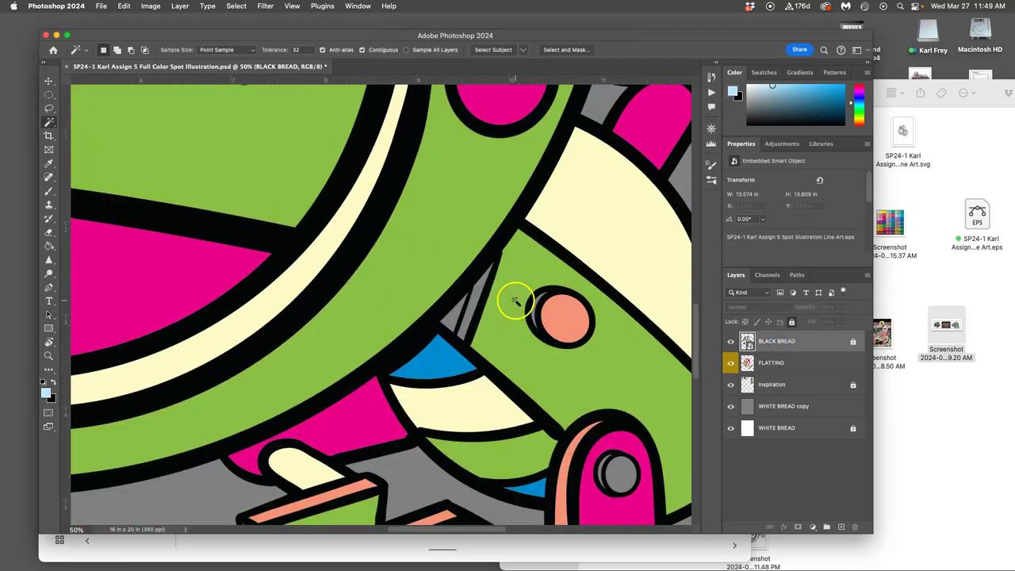
click(464, 318)
shift+click(533, 314)
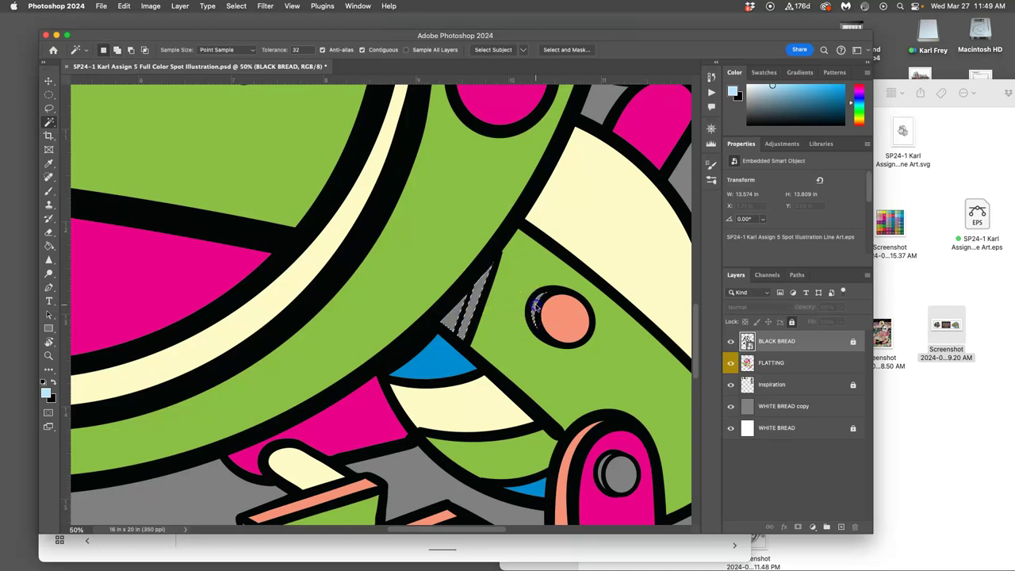
shift+click(615, 474)
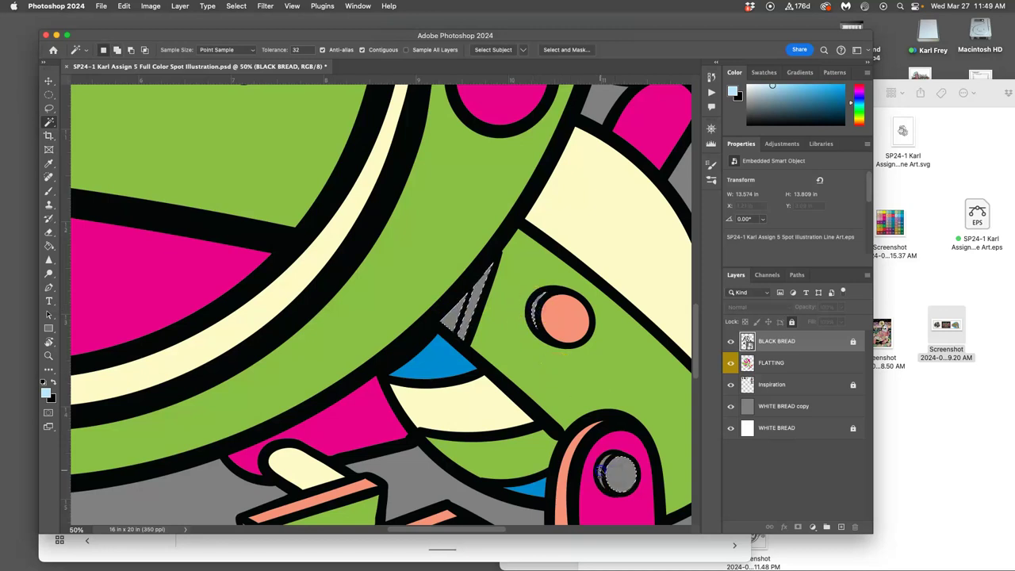
Step: Add the unfilled end faces of the three toes to the Magic Wand selection
scroll(607, 456, right, 5)
scroll(607, 457, down, 2)
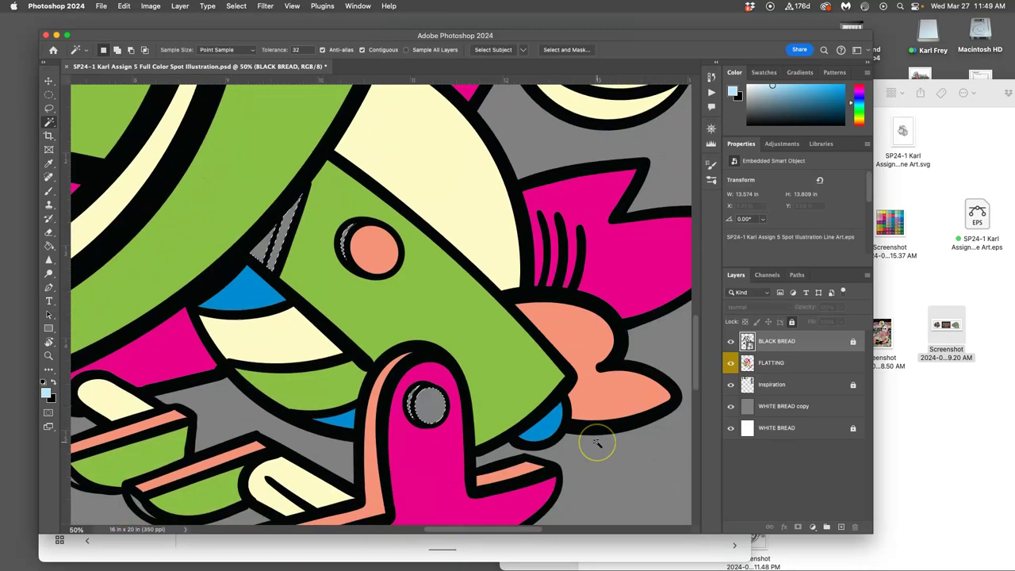
scroll(597, 442, down, 2)
scroll(398, 466, down, 1)
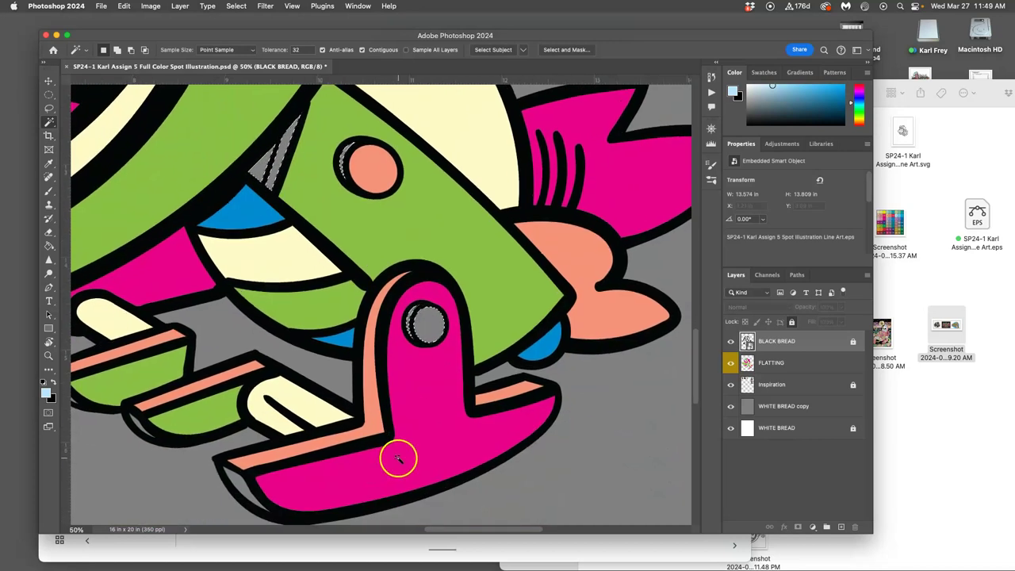
scroll(399, 460, left, 4)
shift+click(210, 382)
shift+click(284, 420)
shift+click(386, 479)
Step: Look over the tail, wind-up key, head, jaw and crest for any remaining unfilled areas
scroll(503, 429, right, 8)
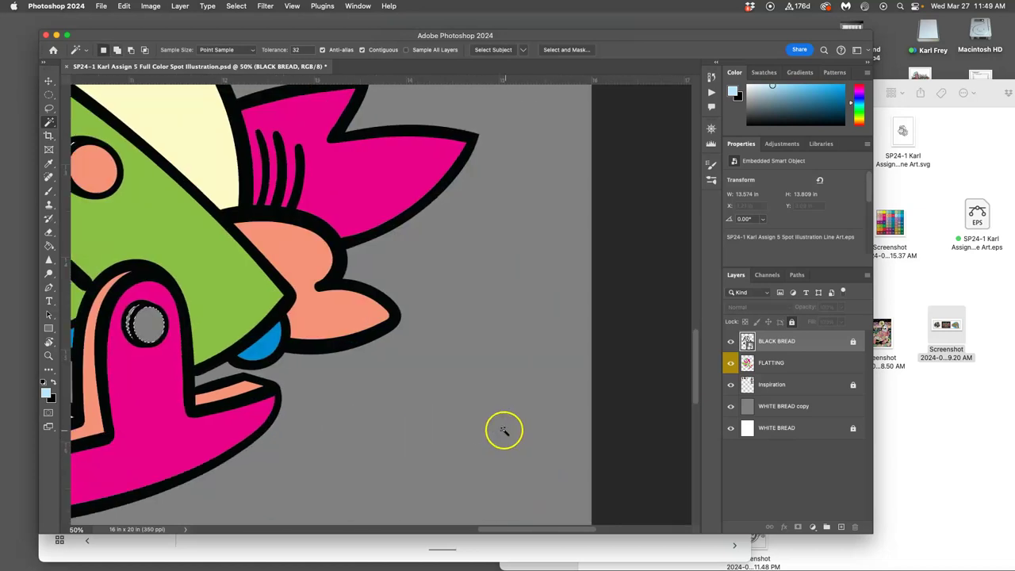
scroll(497, 426, up, 6)
scroll(497, 428, up, 2)
scroll(386, 412, left, 8)
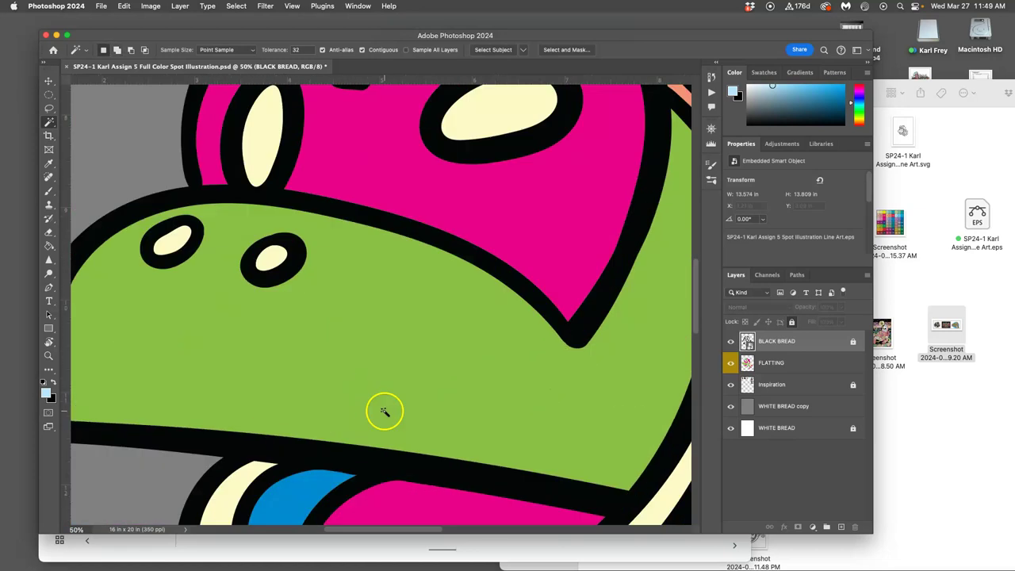
scroll(386, 413, down, 6)
scroll(381, 411, down, 8)
scroll(381, 411, up, 8)
scroll(382, 411, right, 8)
scroll(382, 411, left, 4)
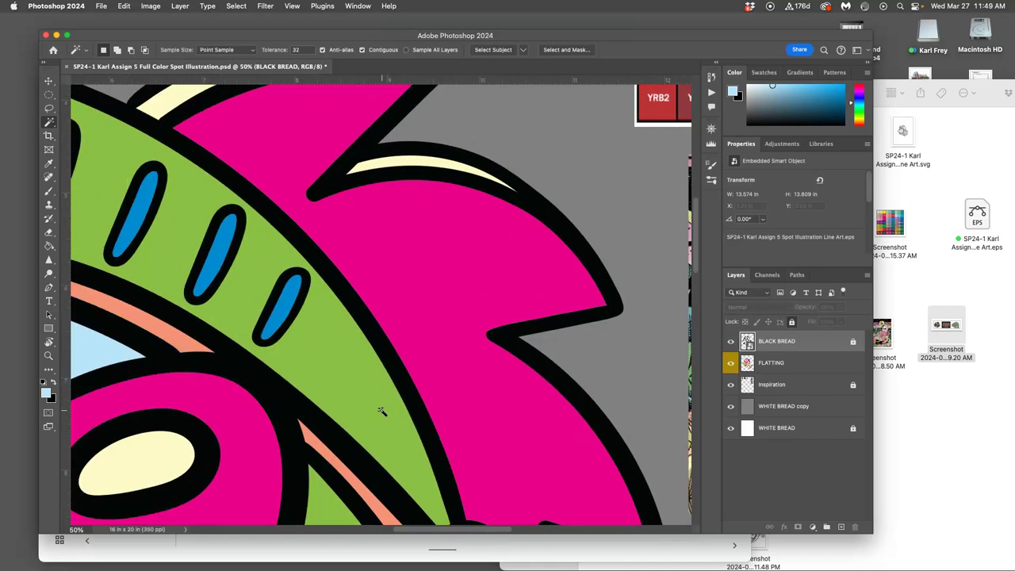
scroll(382, 412, down, 4)
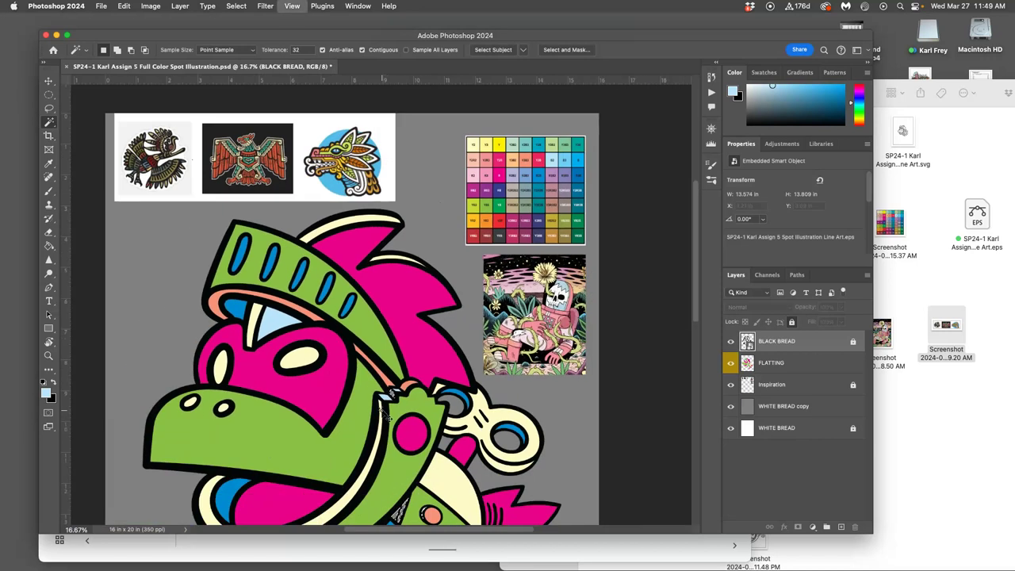
scroll(401, 405, down, 2)
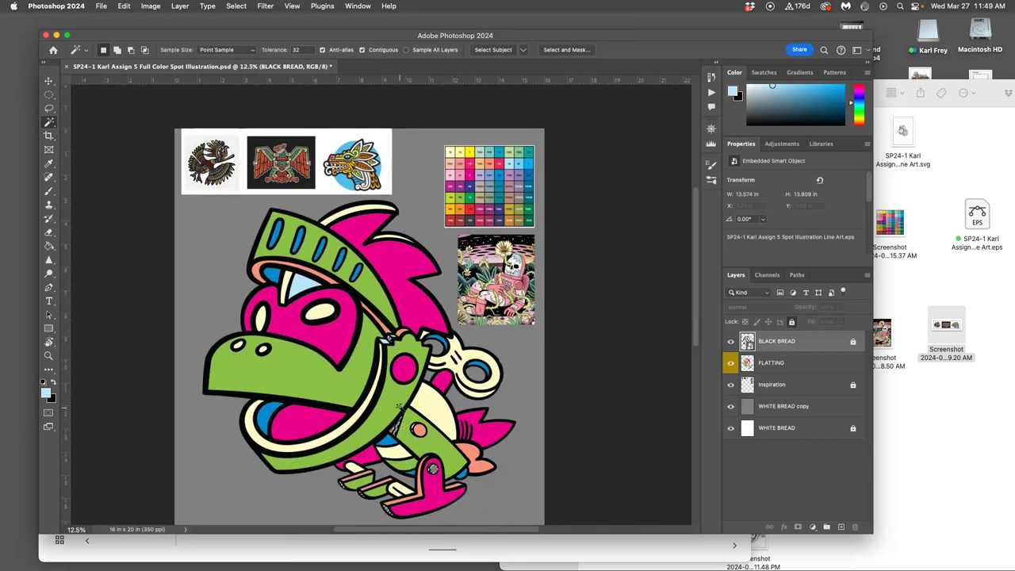
scroll(397, 411, down, 1)
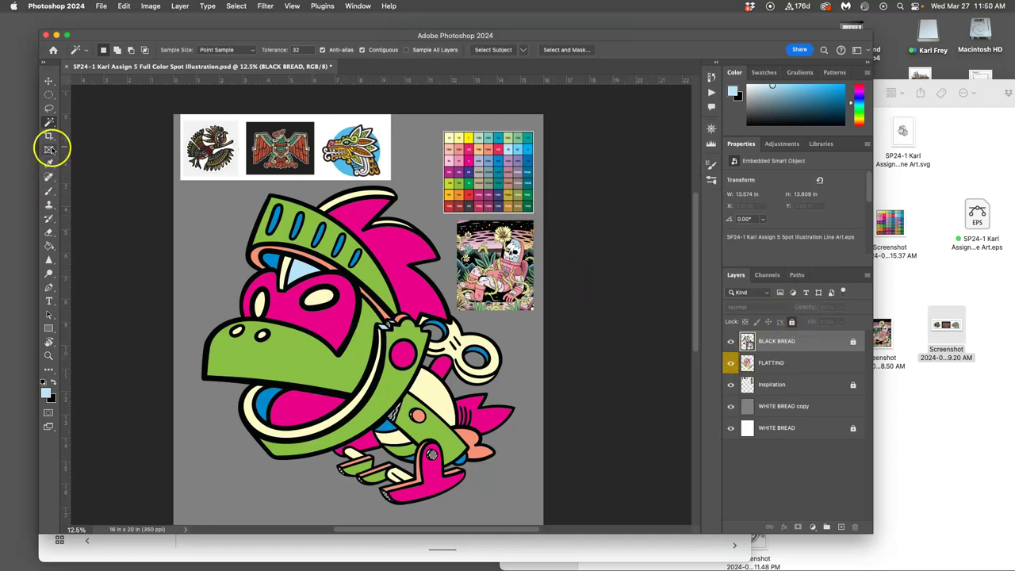
Step: Sample the golden orange swatch from the color palette and fill the selected hinge gap on the FLATTING layer with the Paint Bucket
click(48, 246)
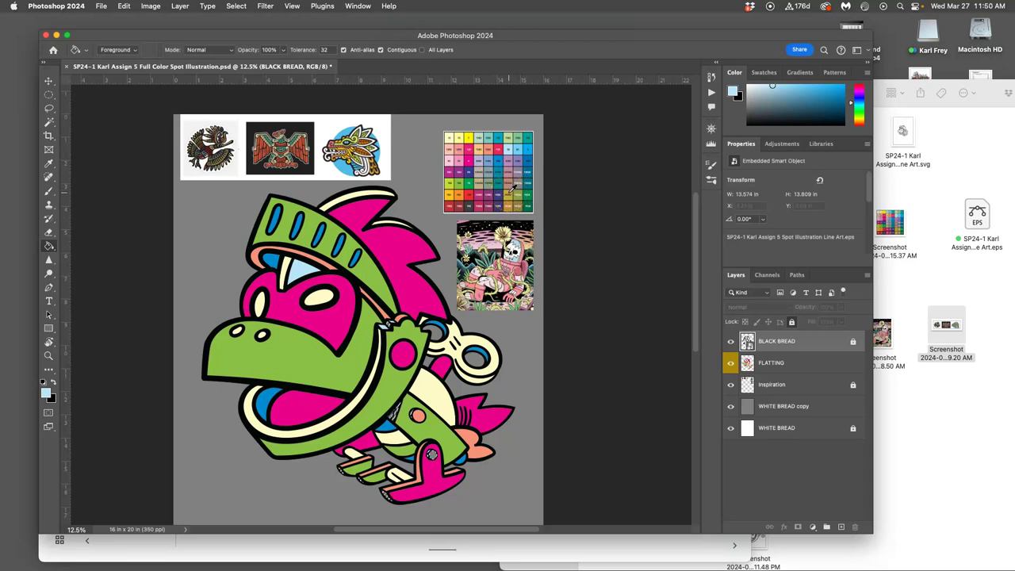
click(453, 199)
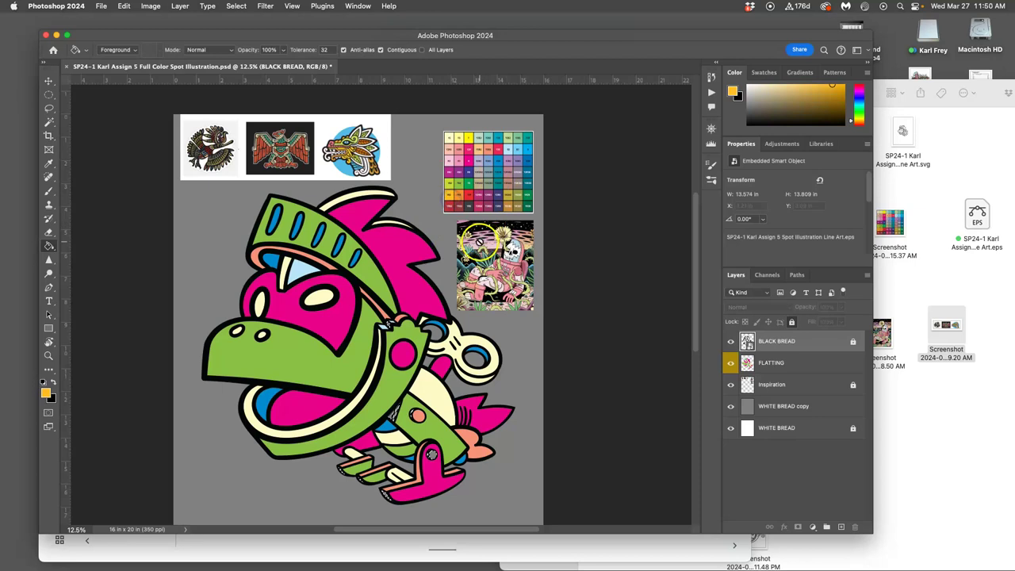
key(super+equal)
key(super+equal)
key(super+equal)
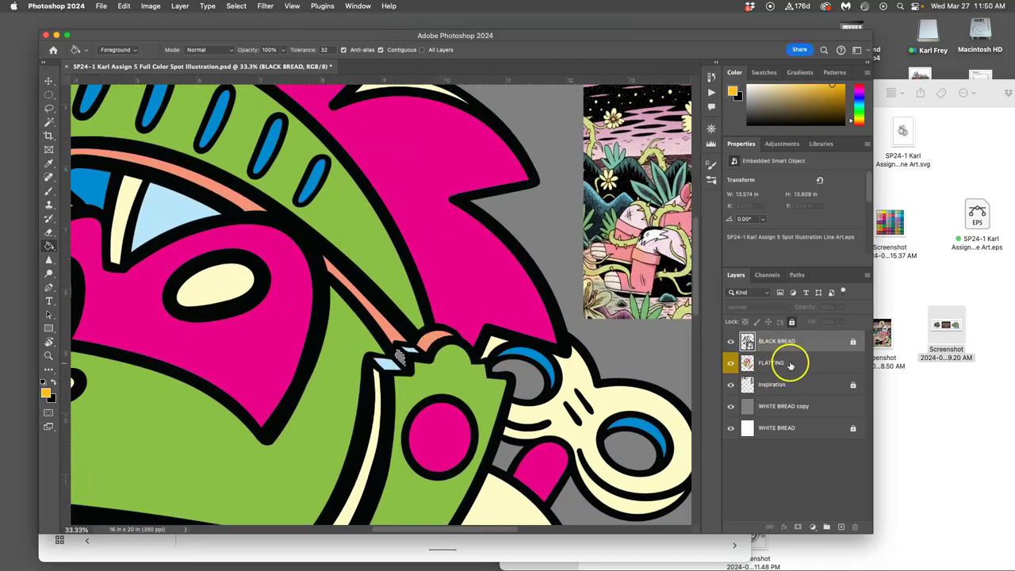
click(791, 365)
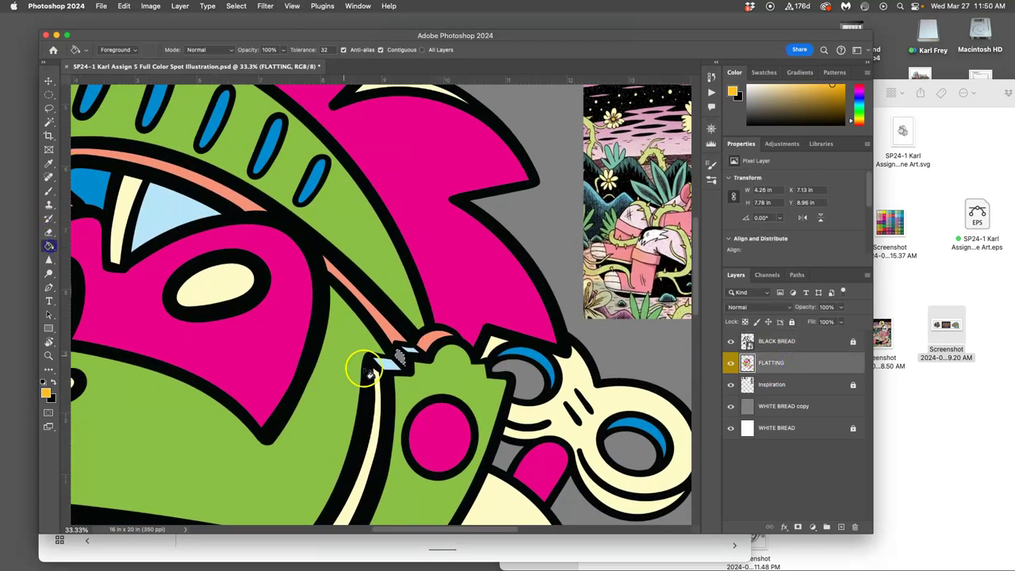
scroll(453, 363, down, 10)
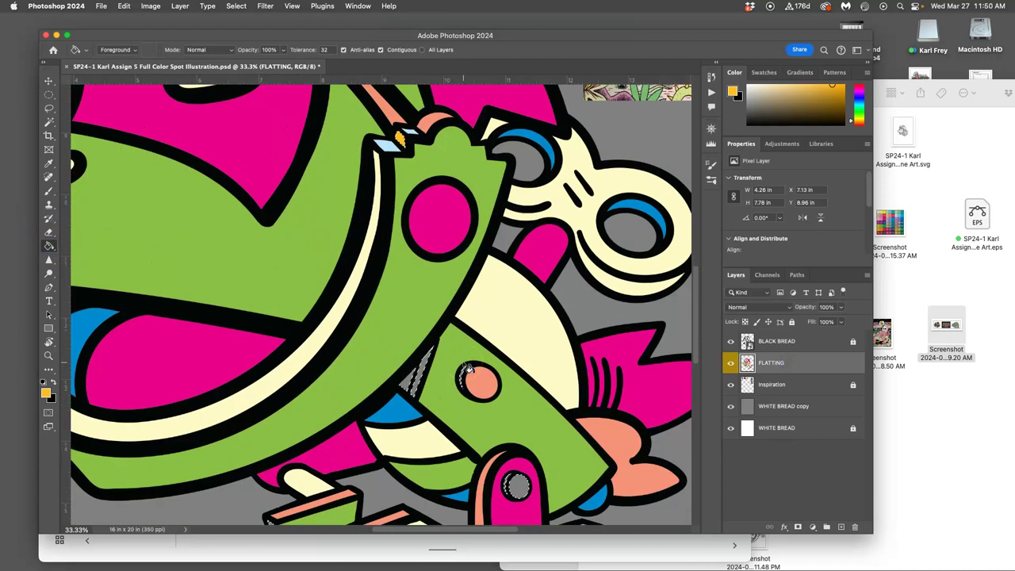
Step: Fill the selected rivet edge, the gaps behind the upper leg, the foot's pivot hole and the toe ends with golden orange
click(468, 374)
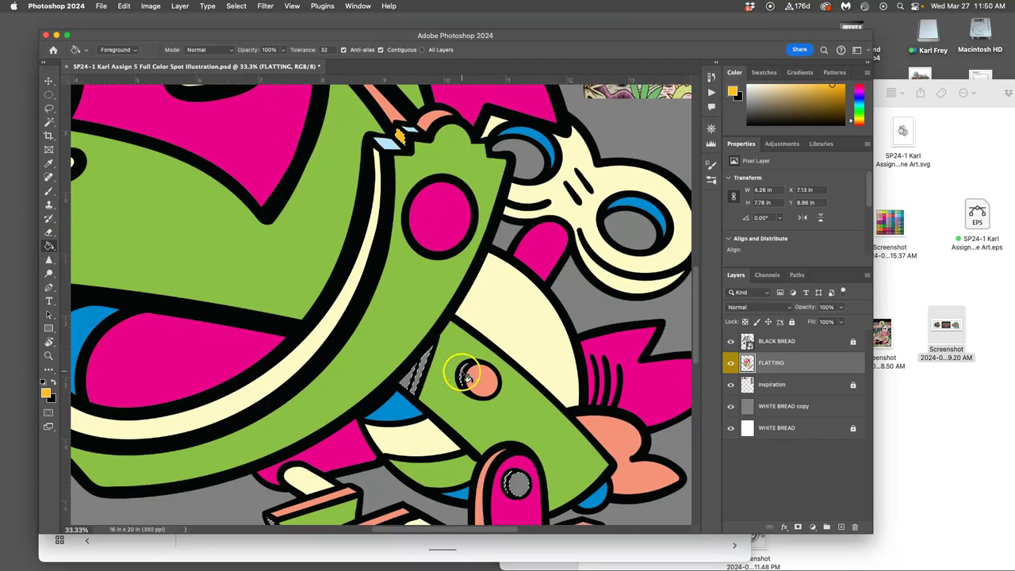
click(418, 367)
click(514, 484)
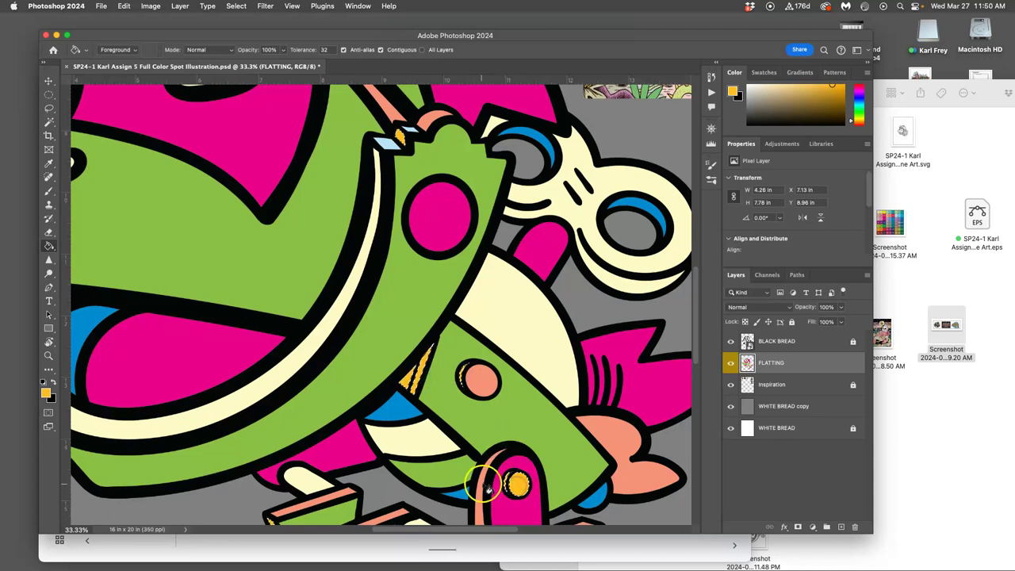
scroll(446, 431, down, 10)
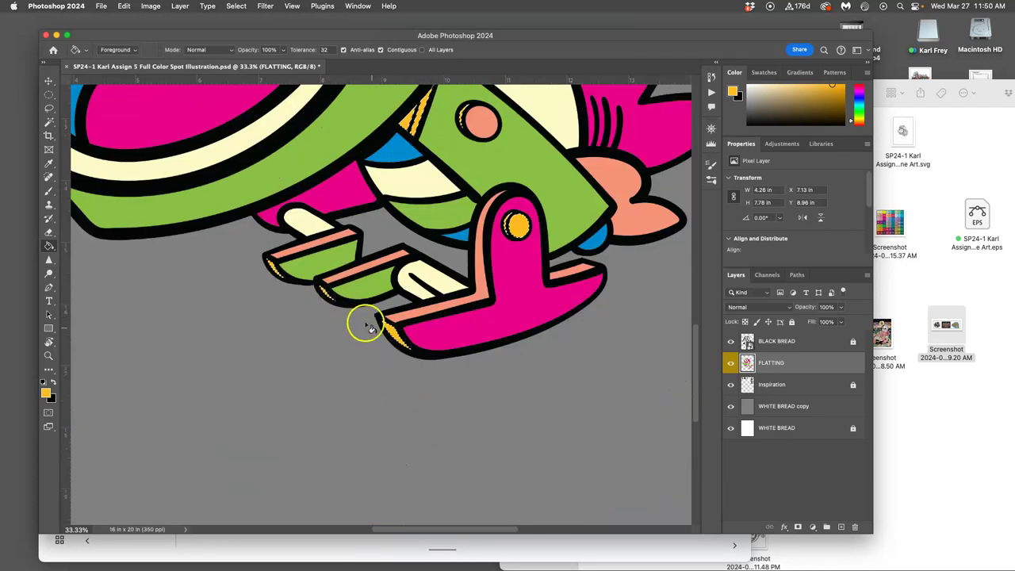
scroll(489, 330, down, 5)
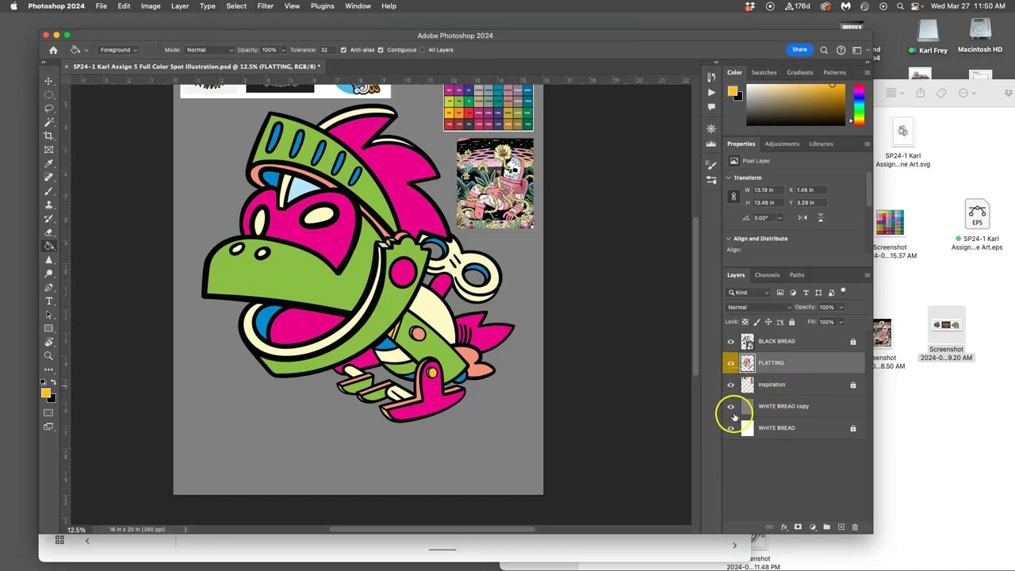
Step: Hide the gray WHITE BREAD copy layer and the BLACK BREAD line art so only the flat colors show on white
click(731, 407)
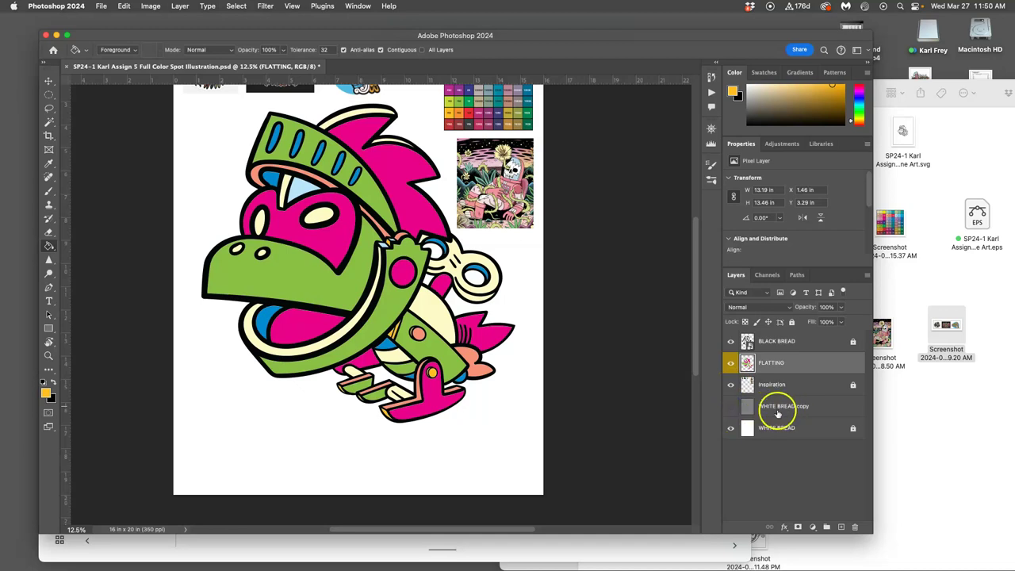
click(732, 407)
click(732, 407)
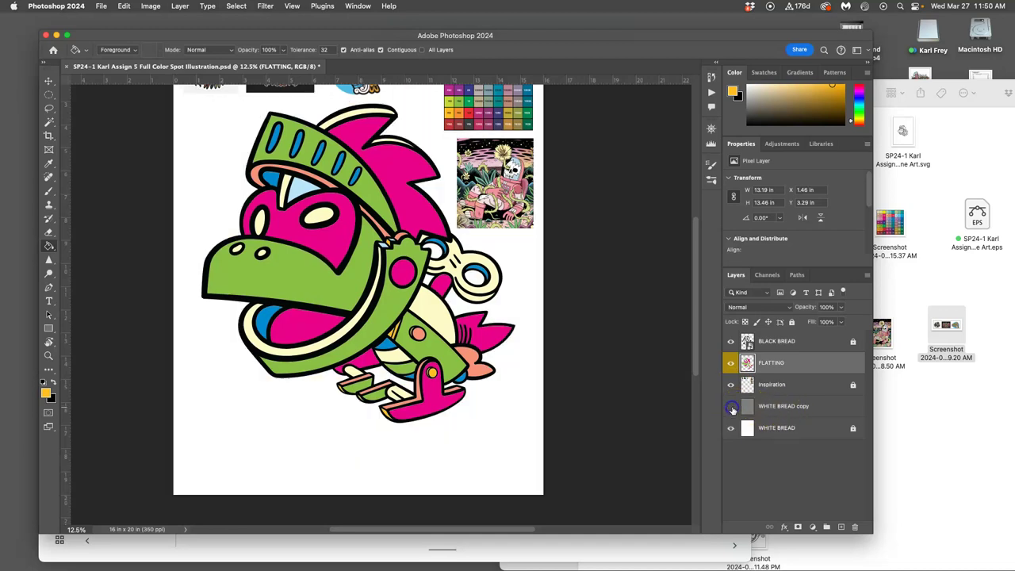
click(730, 341)
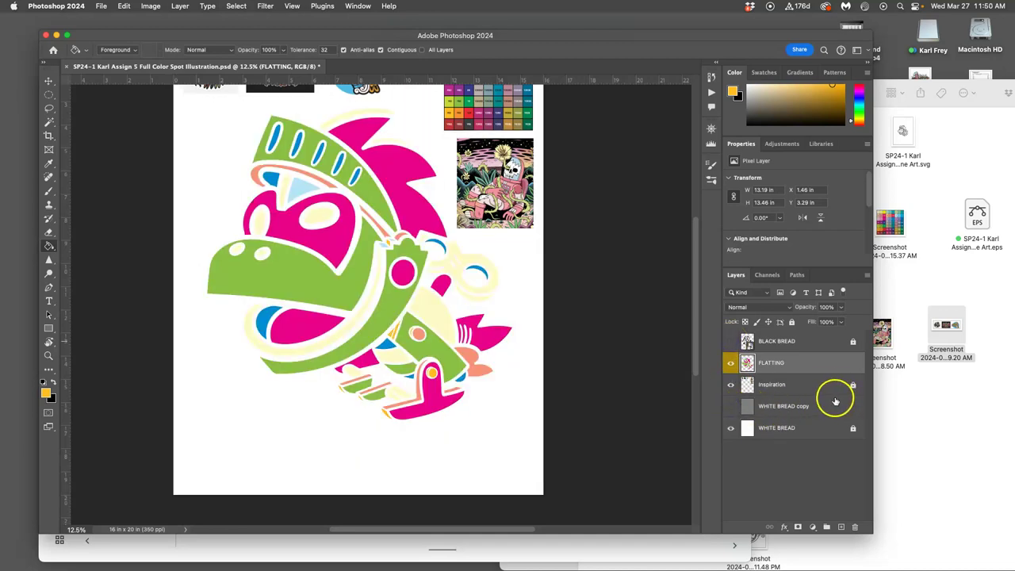
Step: Apply a Color Overlay layer style in black (#000000) to the FLATTING layer
double_click(826, 366)
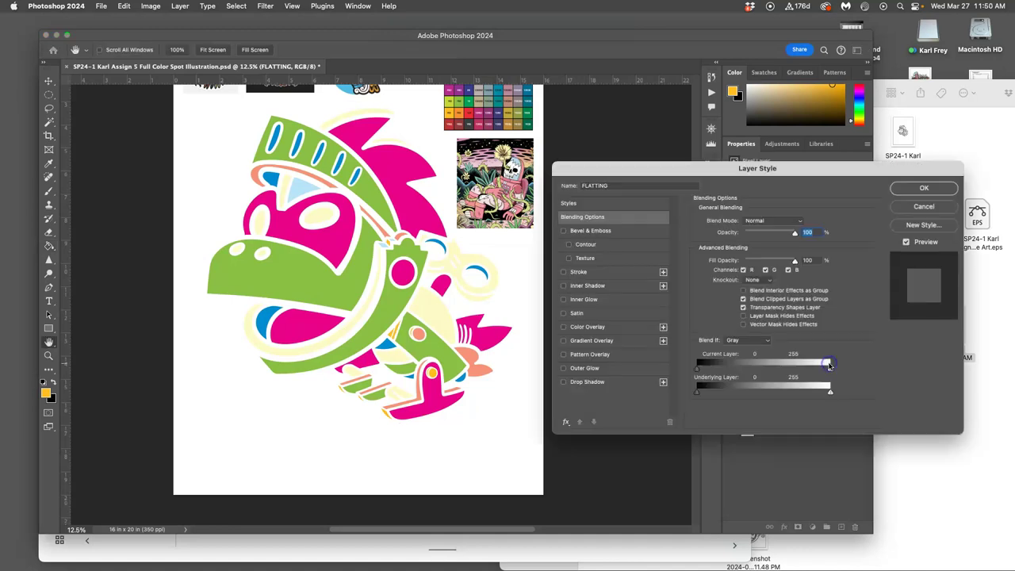
click(564, 328)
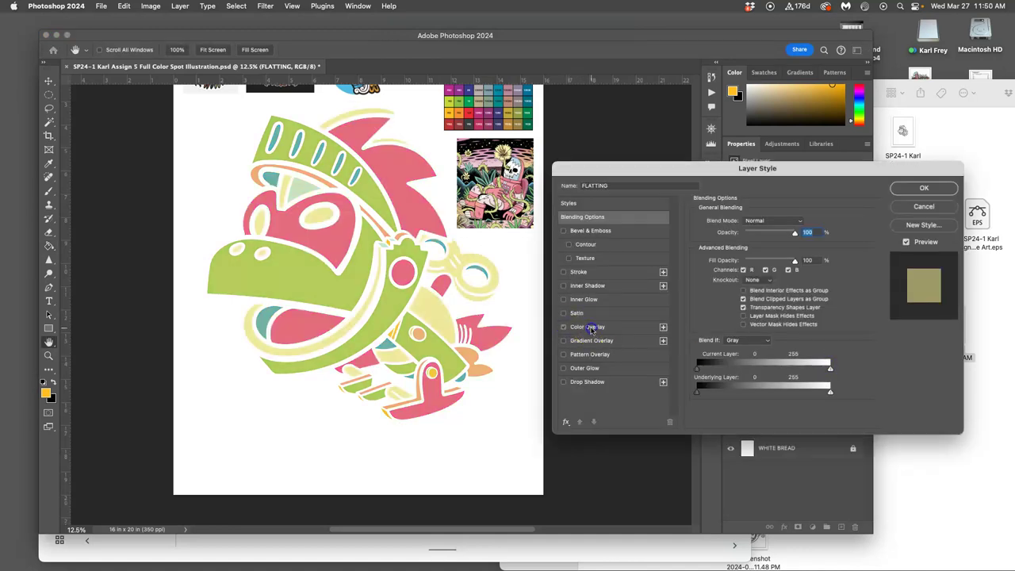
click(591, 330)
click(804, 223)
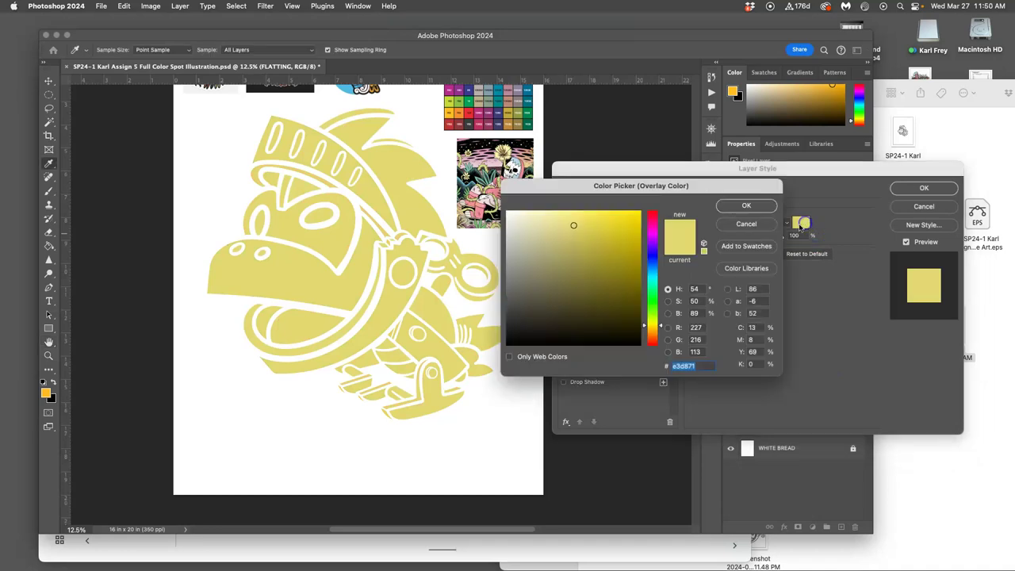
click(506, 346)
click(745, 207)
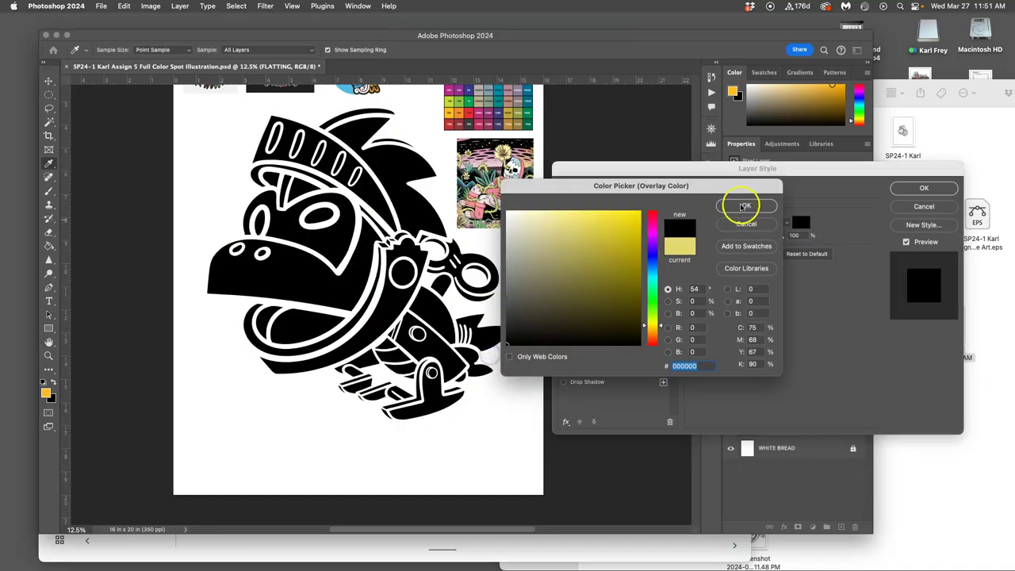
key(space)
drag(524, 265, 523, 267)
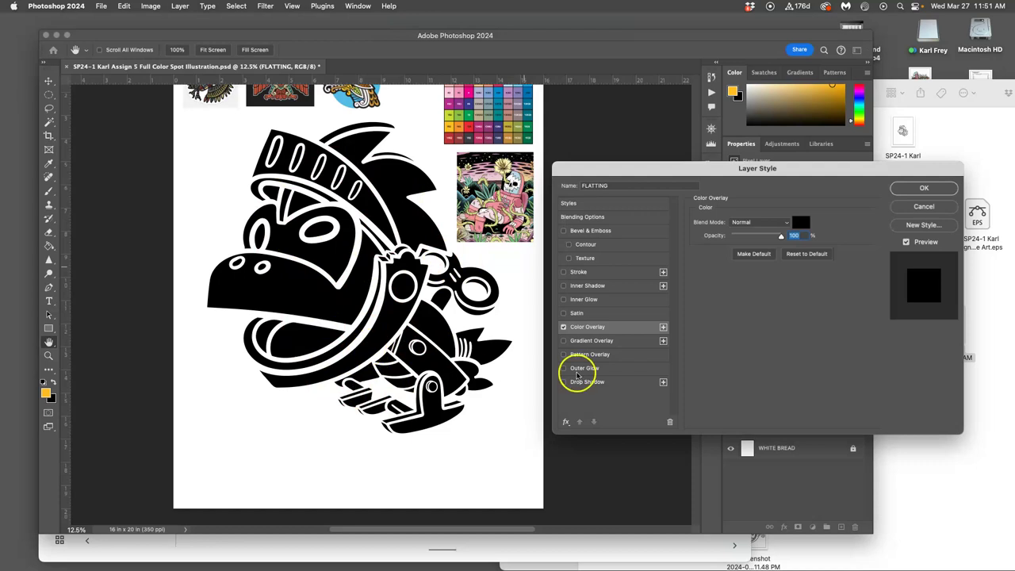
click(916, 191)
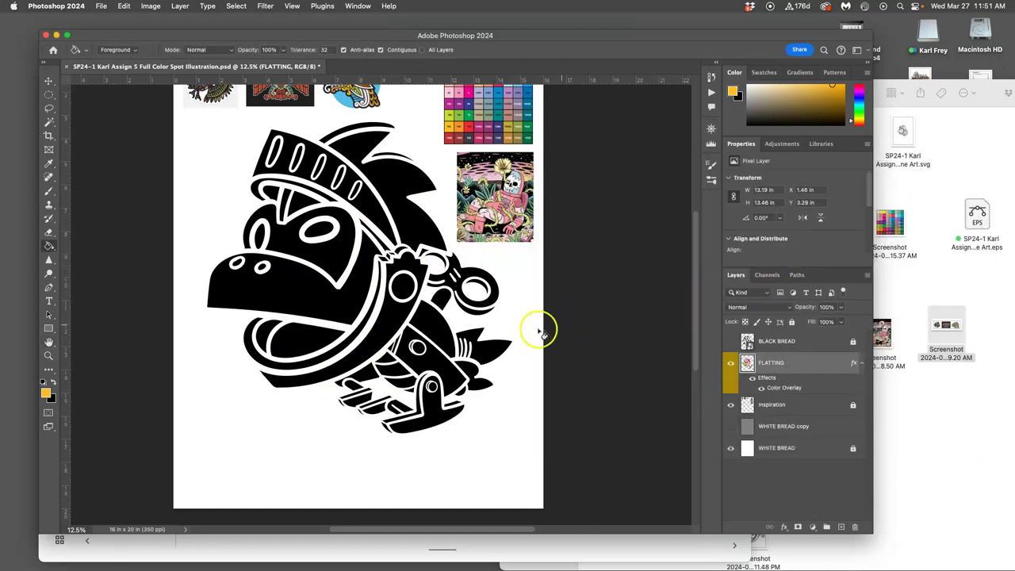
Step: Toggle the BLACK BREAD line art over the black FLATTING silhouette to check for missed areas, leaving the line art hidden
click(731, 341)
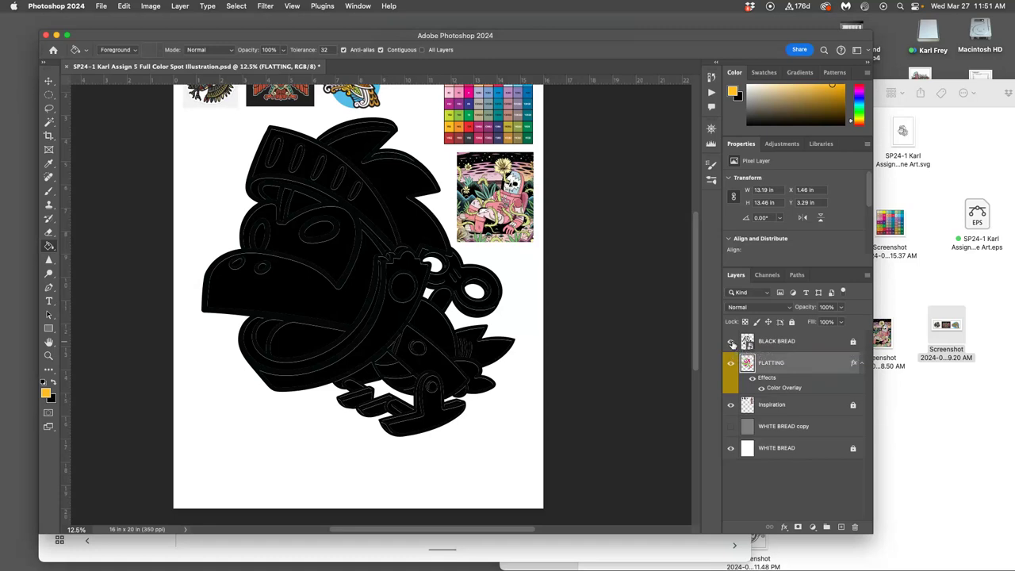
click(731, 341)
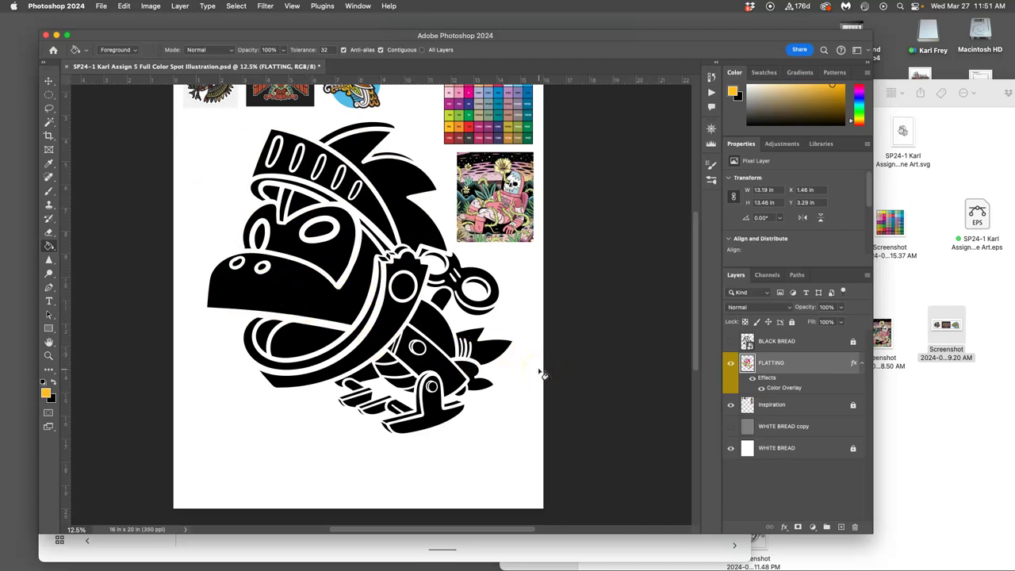
scroll(516, 358, up, 1)
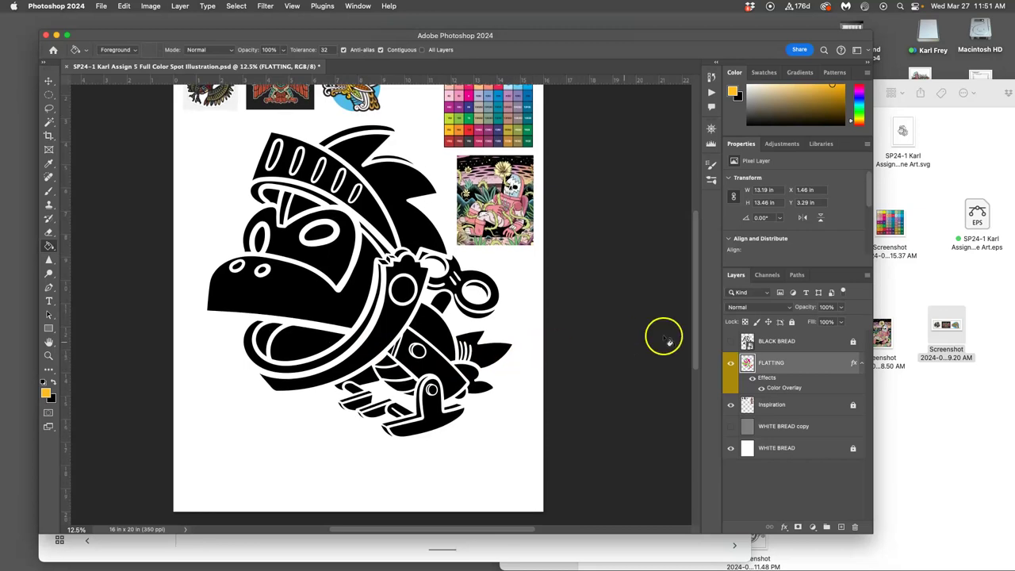
click(731, 342)
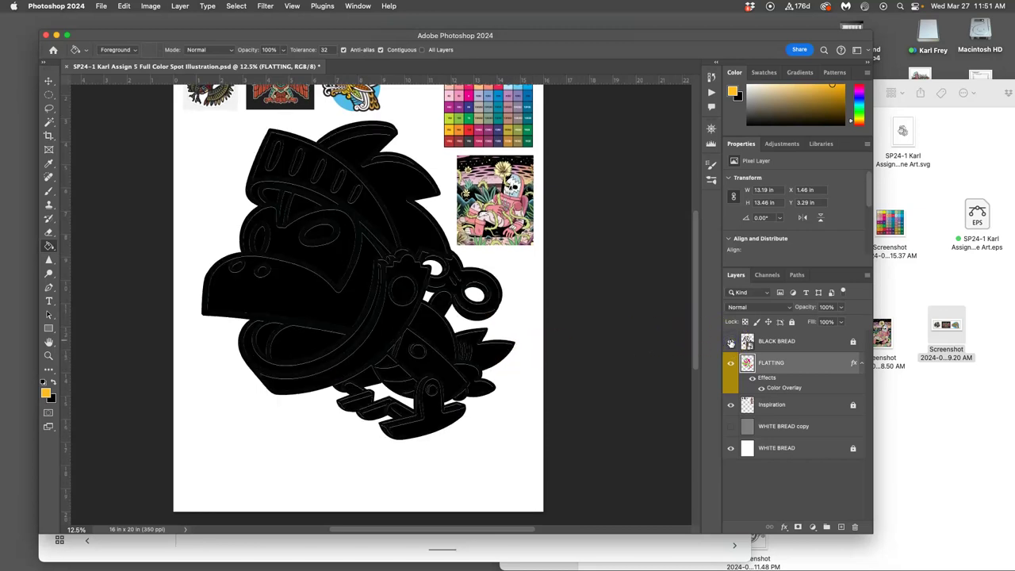
click(730, 341)
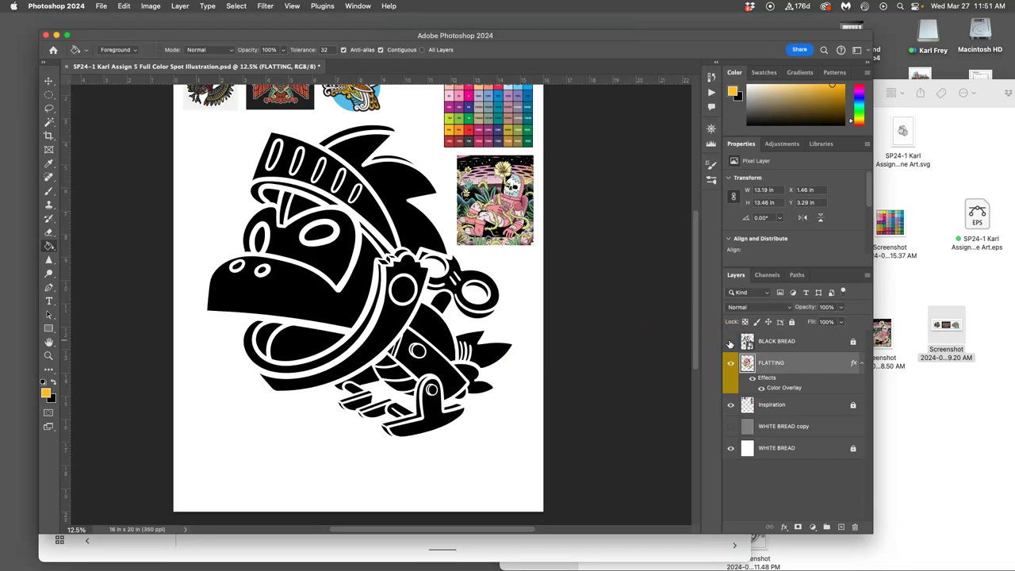
Step: Duplicate the FLATTING layer, then rename the lower one BLACK FLAT and lock it
drag(829, 386, 813, 368)
key(super+j)
click(772, 405)
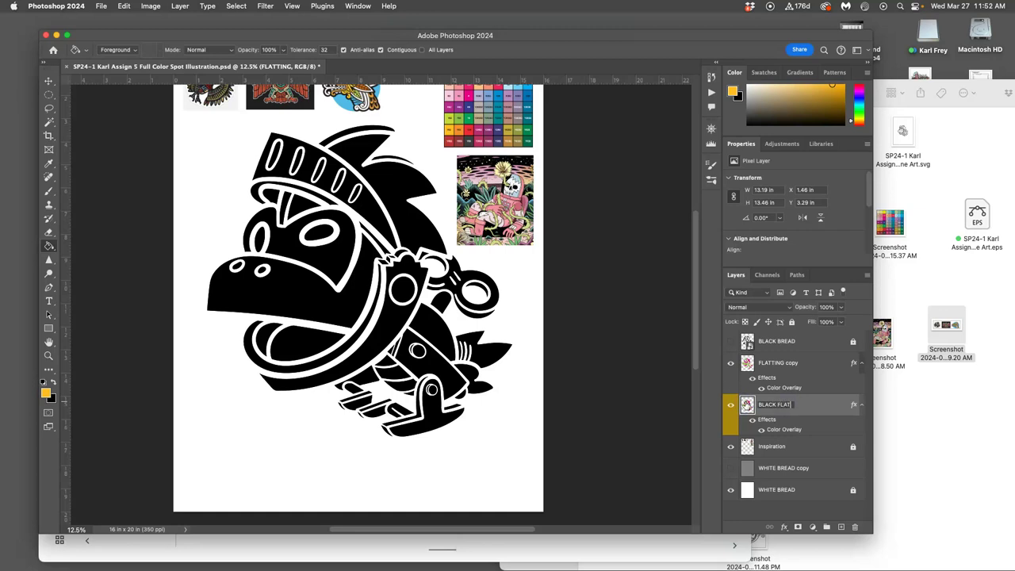
click(792, 322)
Step: Bring back the flat colors under the line art by hiding BLACK FLAT, disabling FLATTING copy's effects and showing BLACK BREAD
click(730, 404)
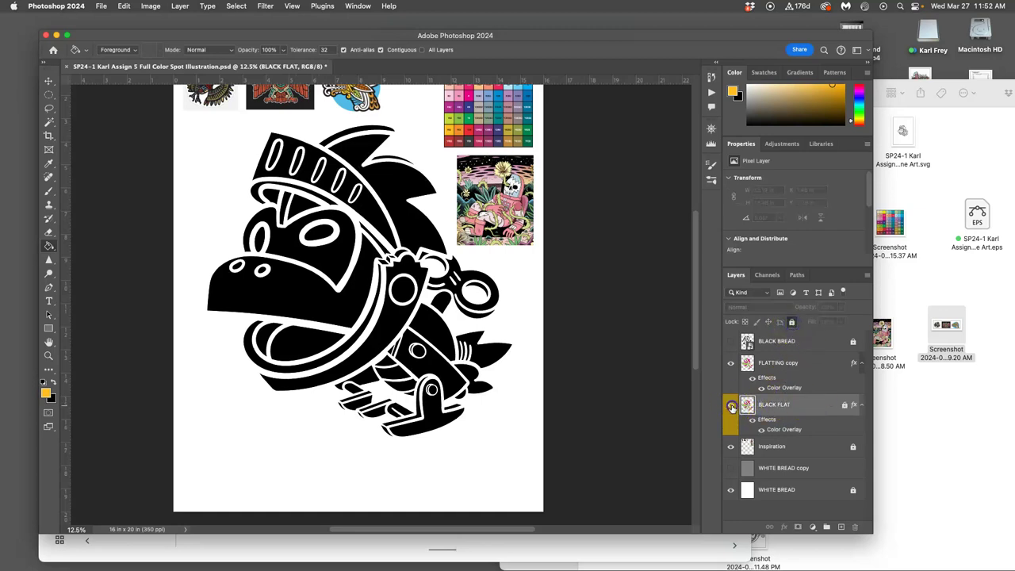
click(730, 406)
click(752, 379)
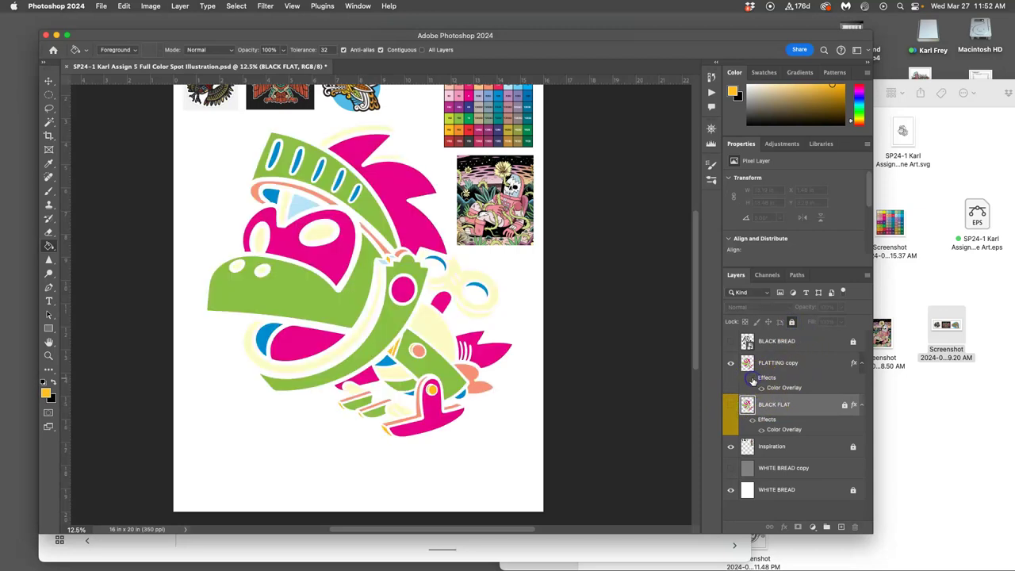
click(731, 341)
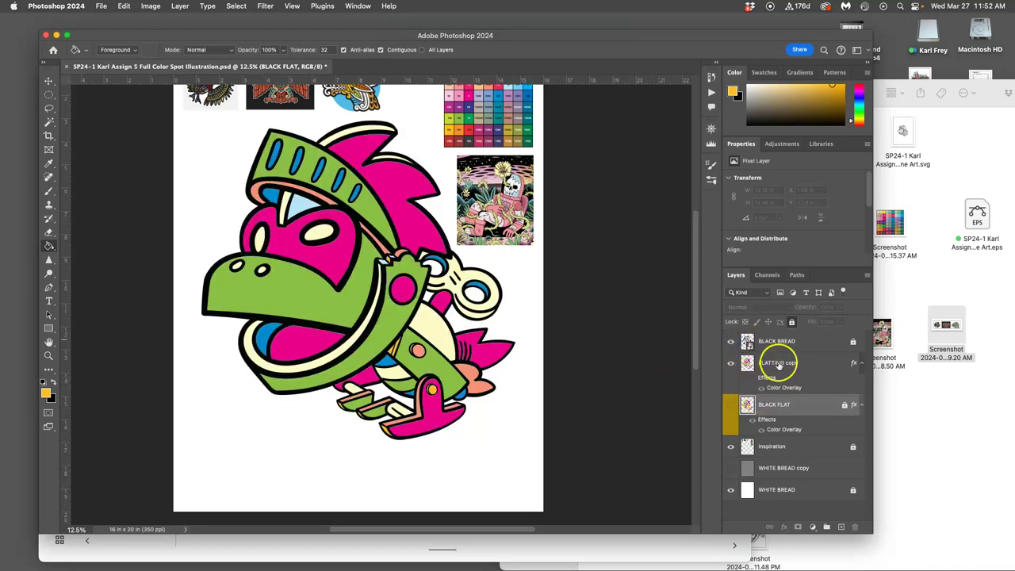
Step: Rename the FLATTING copy layer to FLATTING and duplicate it as a new layer named LOCAL FLAT COLOR
click(778, 365)
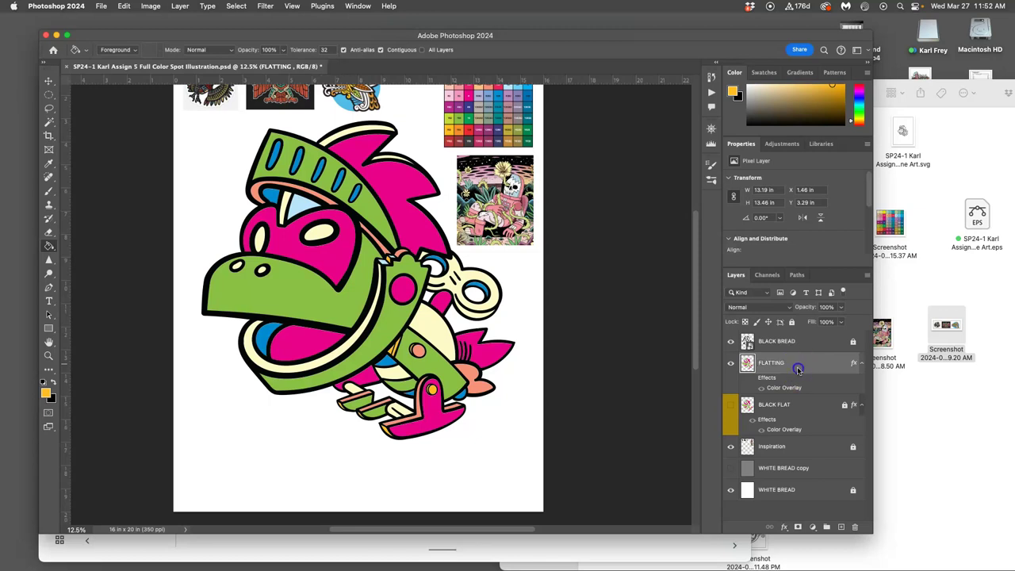
click(862, 362)
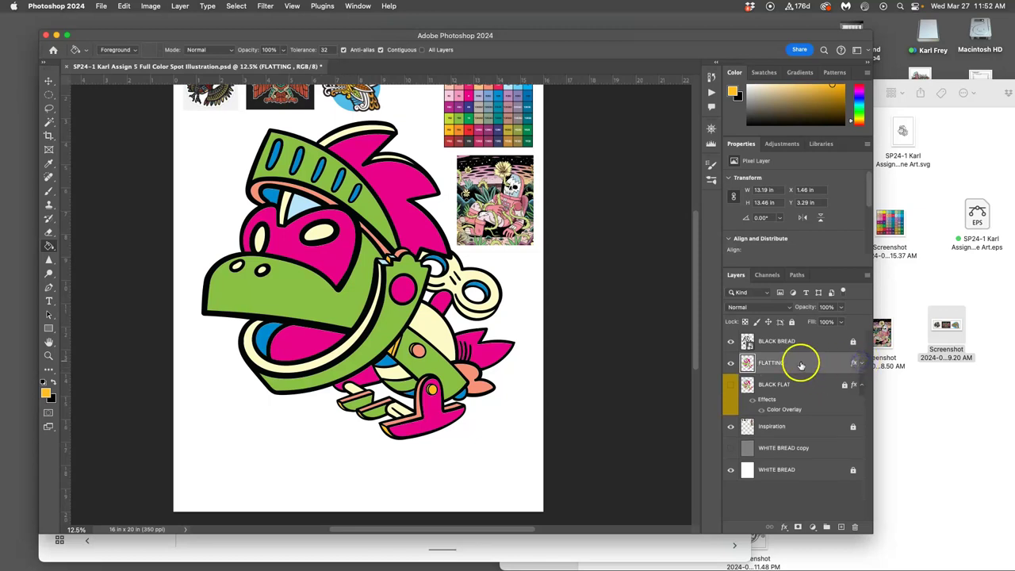
drag(802, 364, 788, 367)
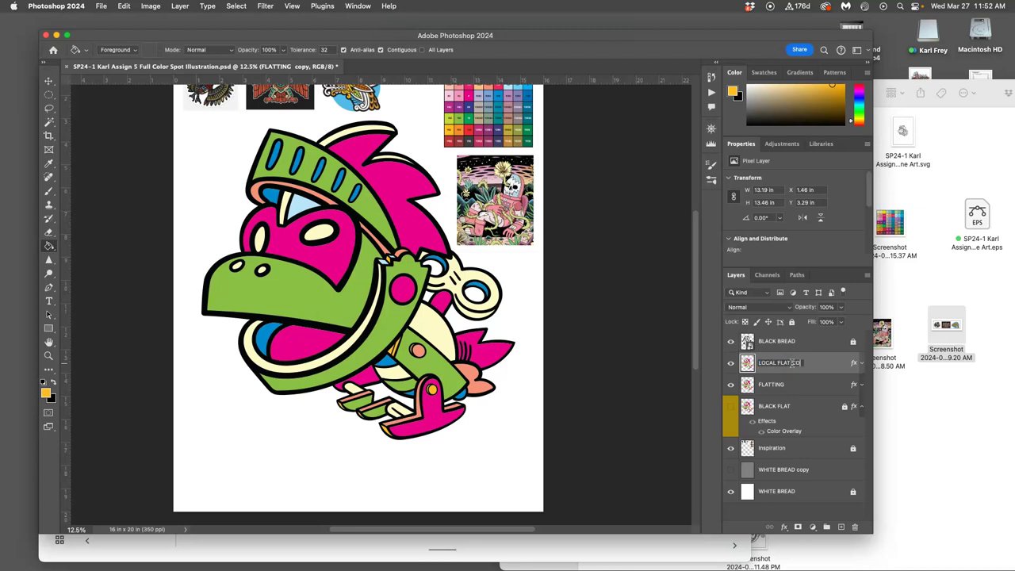
click(822, 361)
Step: Lock and hide the FLATTING layer, and give the LOCAL FLAT COLOR layer a green color label
click(823, 385)
click(791, 321)
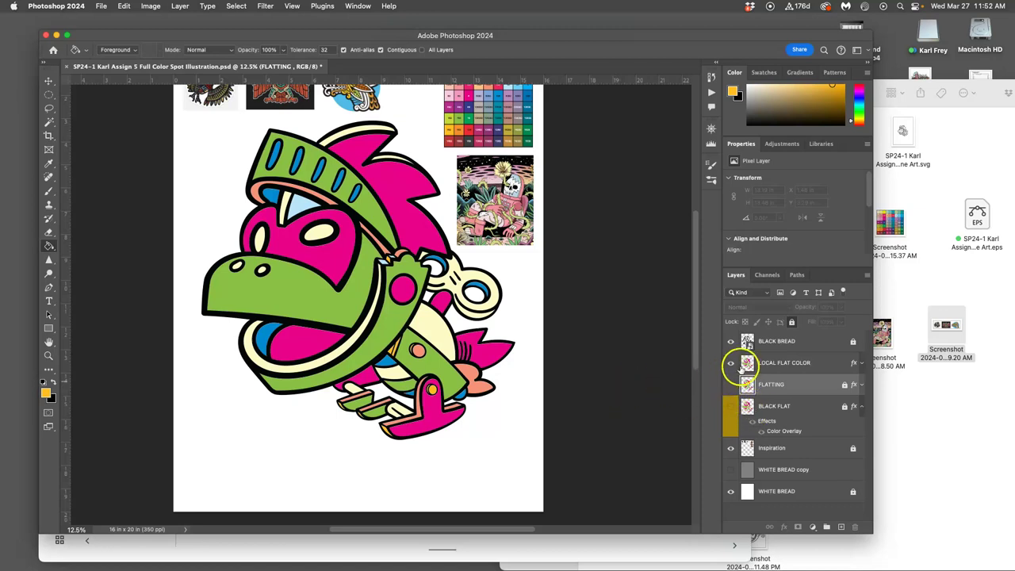
right_click(732, 362)
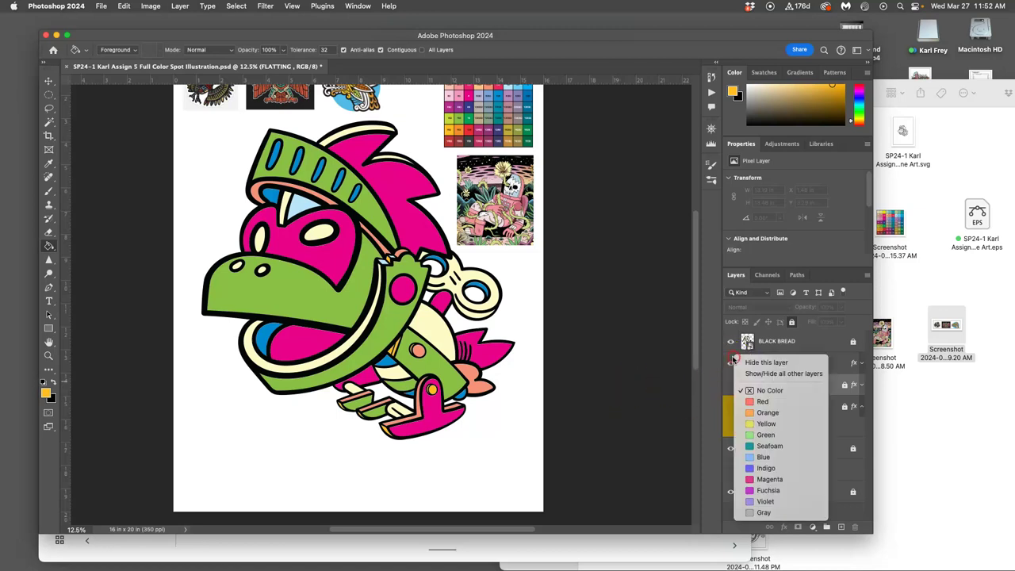
click(768, 440)
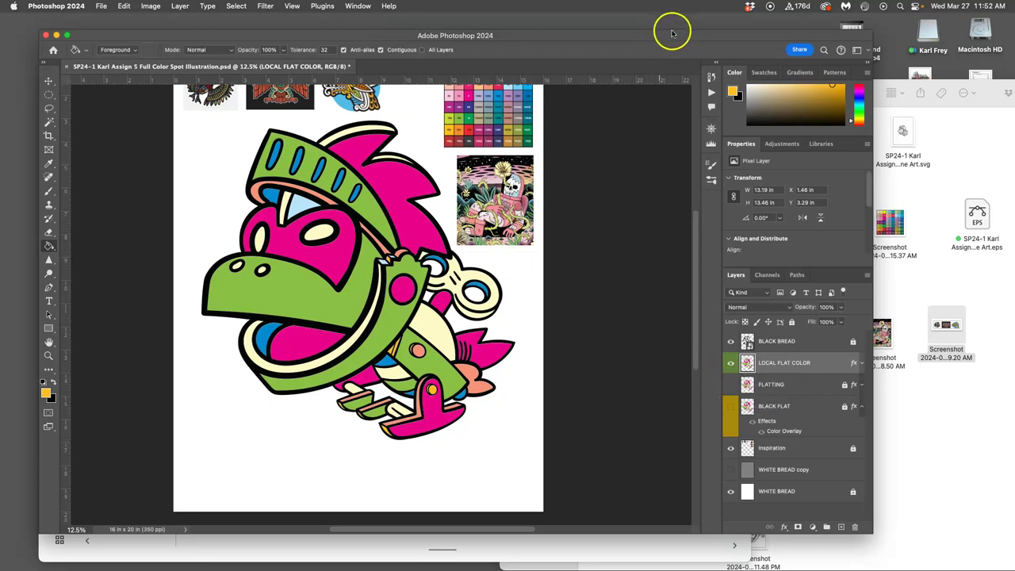
Step: Switch to Chrome and examine the Digital Coloring Primer lemon examples in the course's discussion assignment
drag(672, 31, 670, 48)
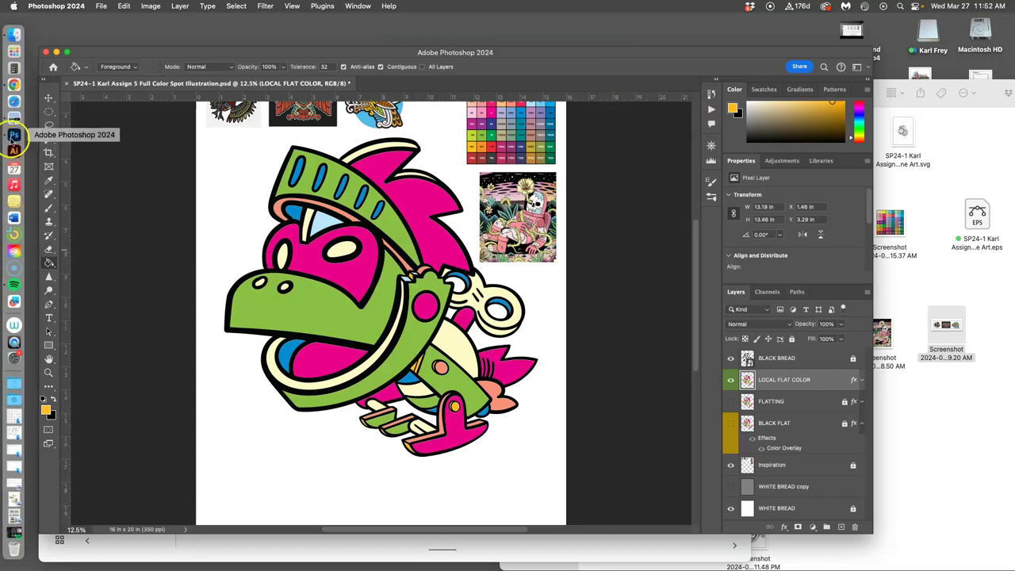
click(5, 84)
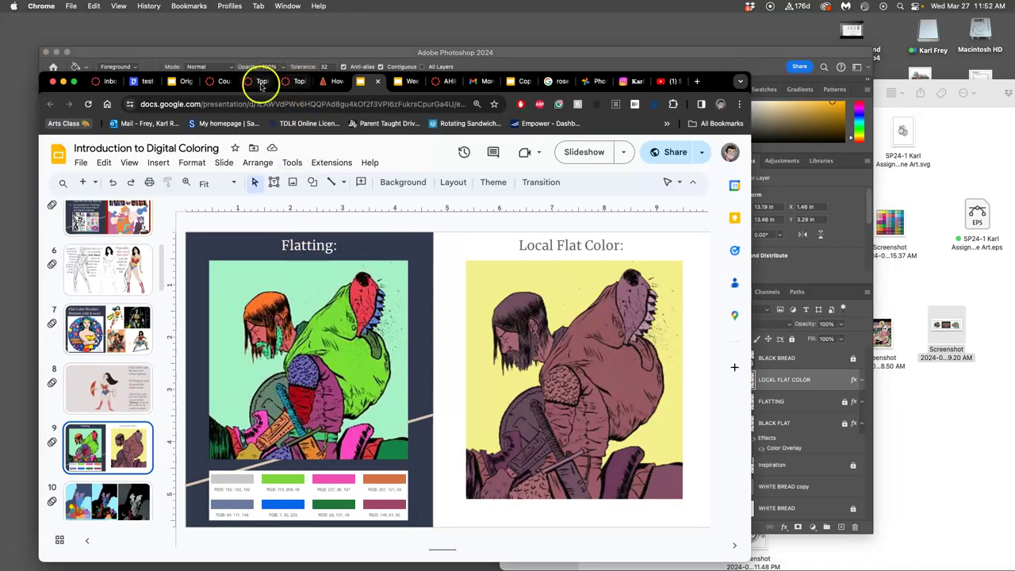
click(230, 81)
click(213, 81)
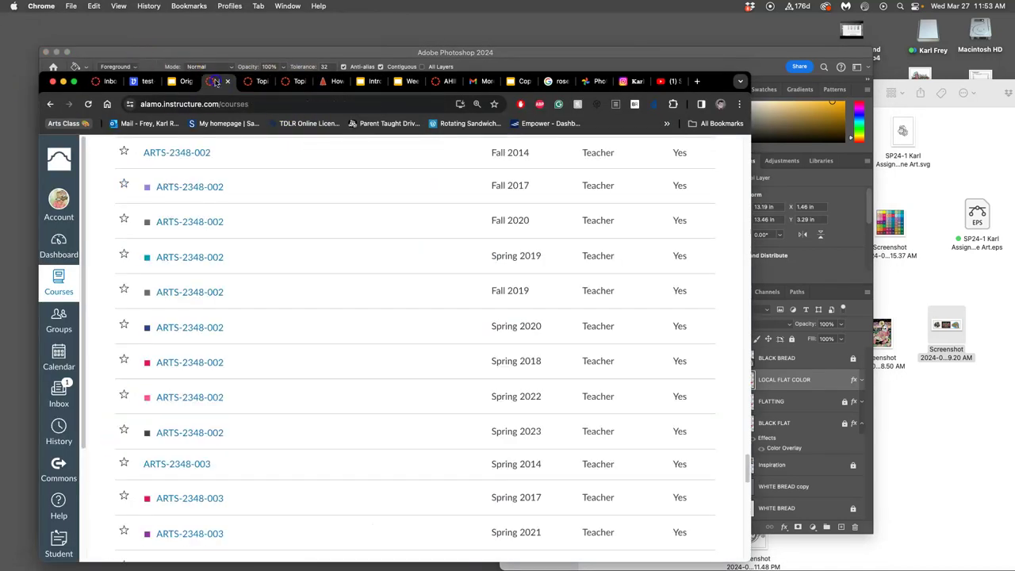
click(295, 81)
scroll(443, 358, down, 10)
scroll(443, 359, up, 5)
scroll(443, 359, down, 5)
scroll(443, 359, up, 7)
scroll(442, 358, up, 8)
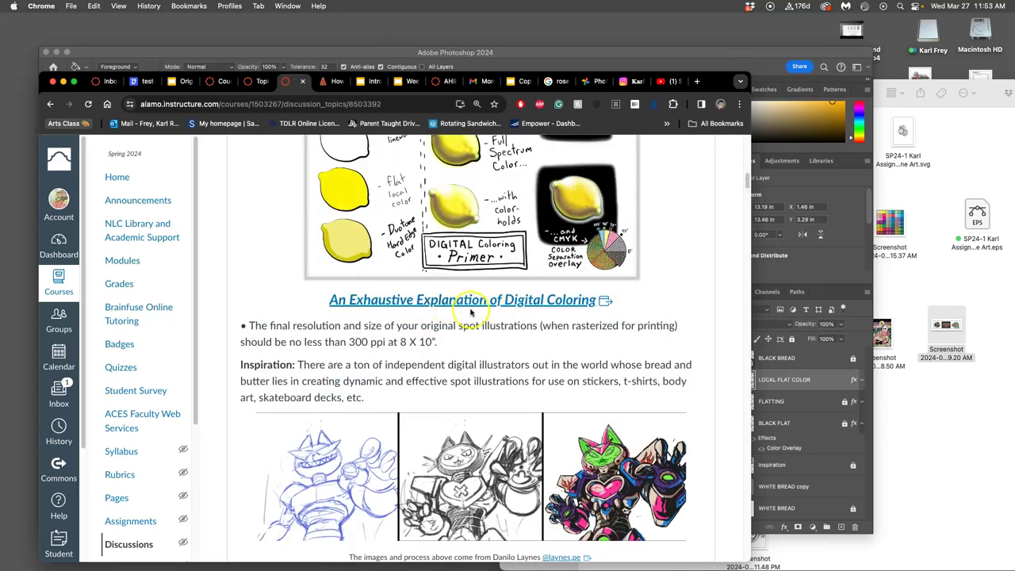
scroll(526, 333, up, 2)
scroll(525, 336, up, 1)
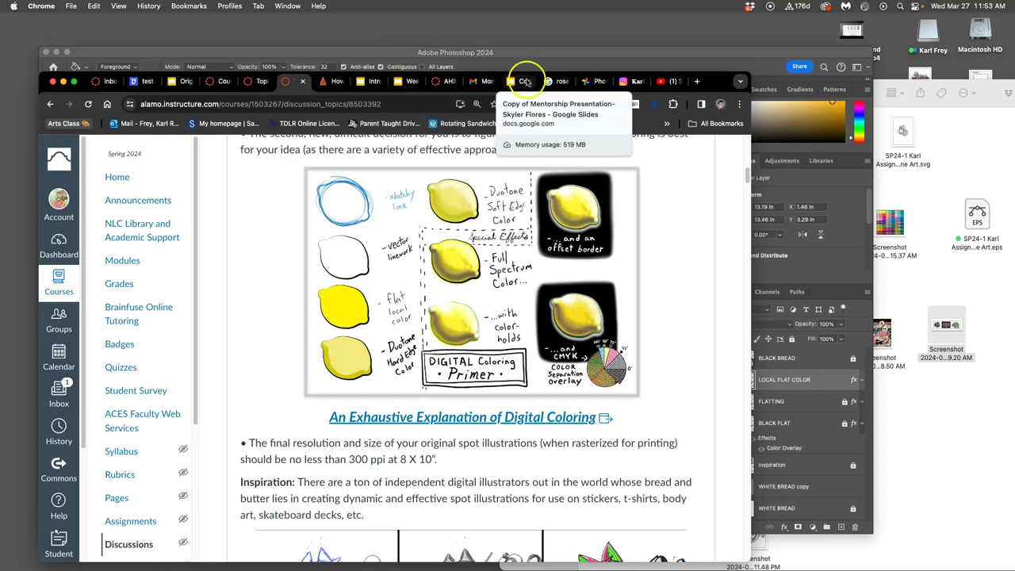
Step: Review the Introduction to Digital Coloring slides on flat color, flatting, local flat color and duotone
click(412, 81)
click(376, 83)
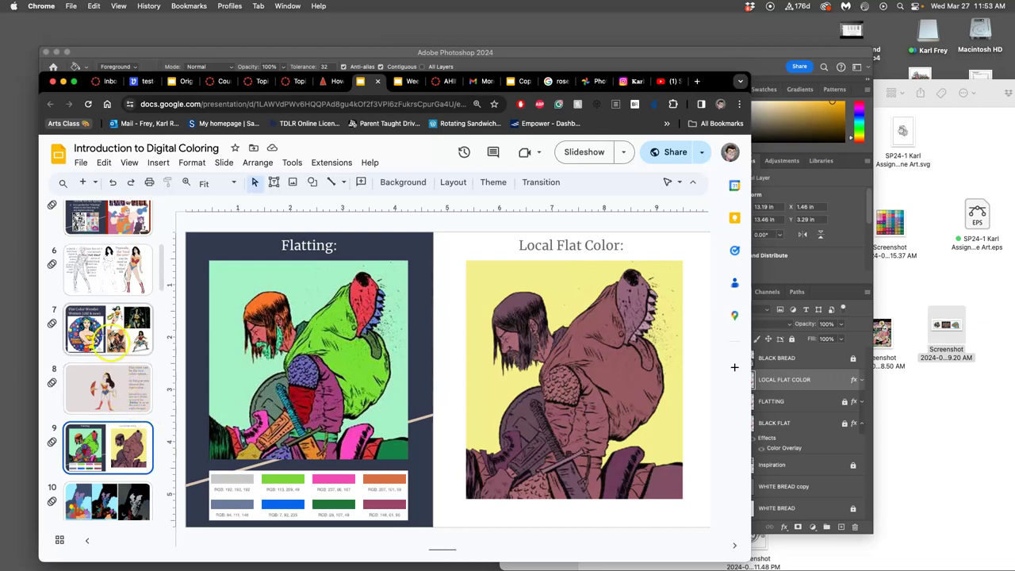
click(100, 330)
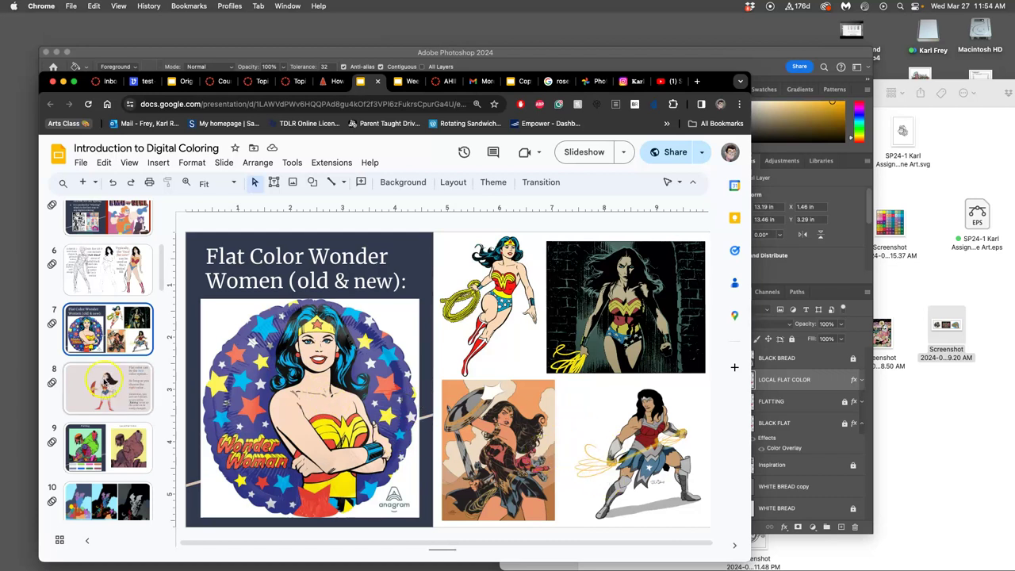
click(106, 381)
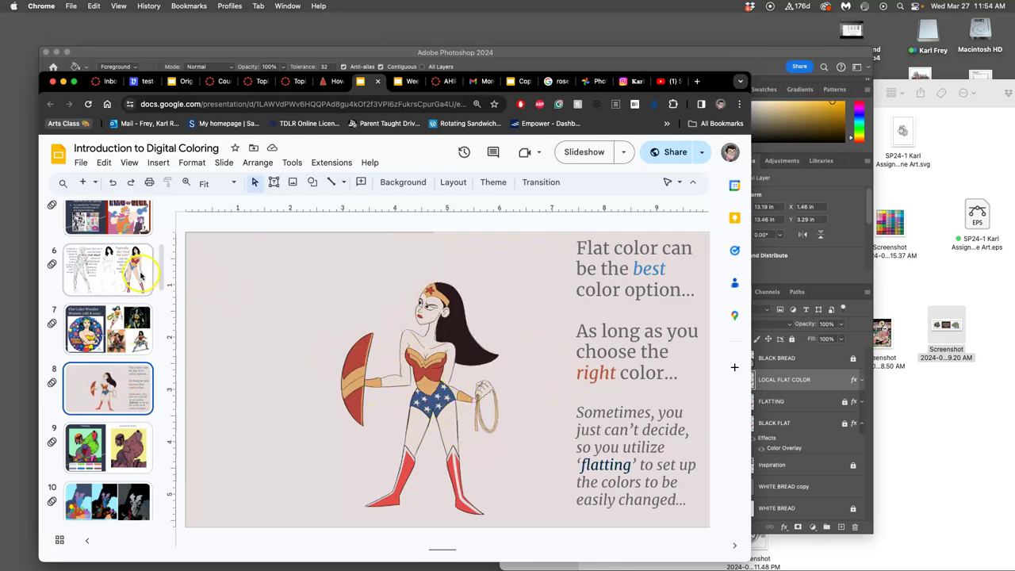
click(145, 273)
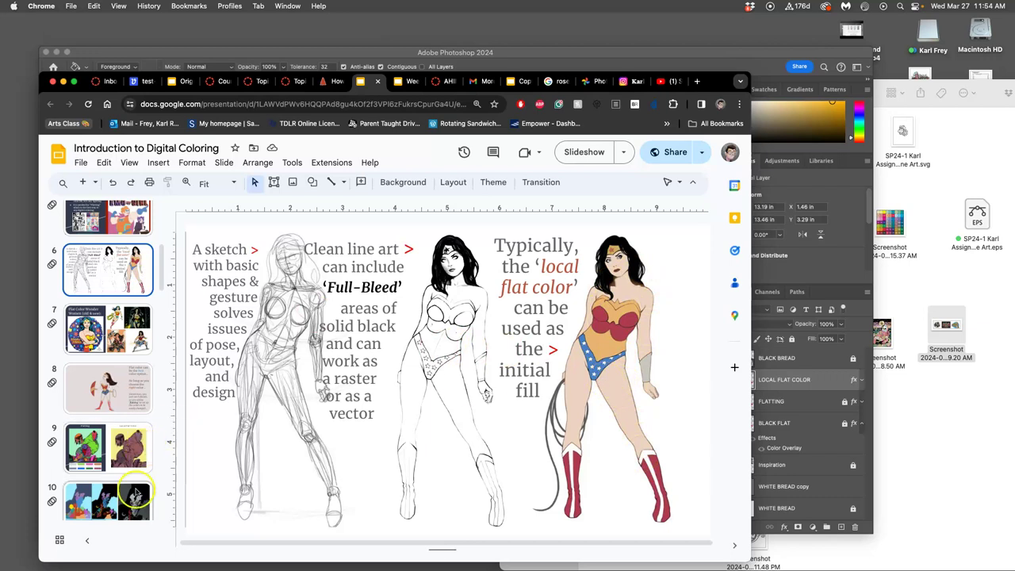
click(136, 493)
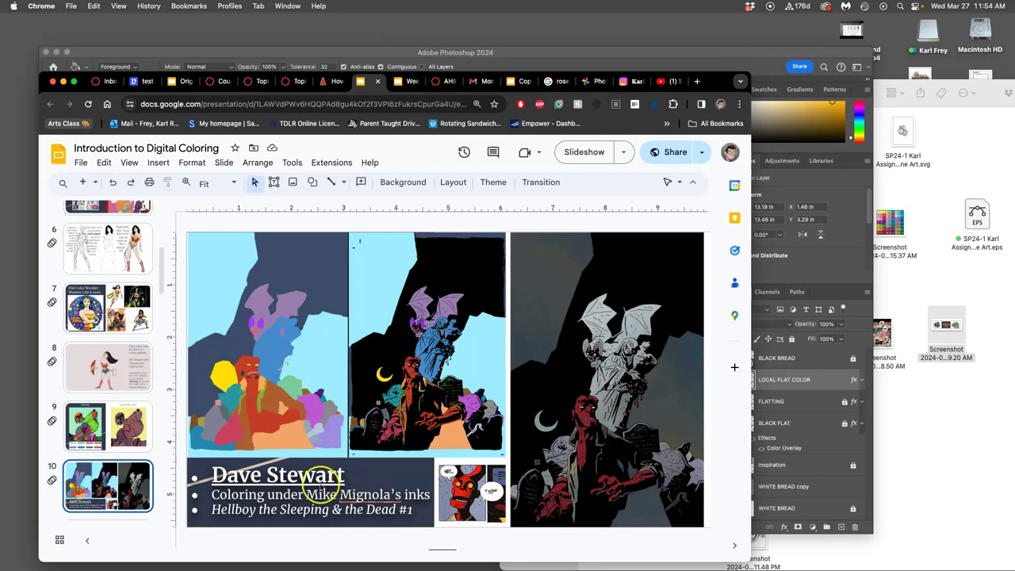
scroll(115, 477, down, 3)
scroll(115, 476, down, 2)
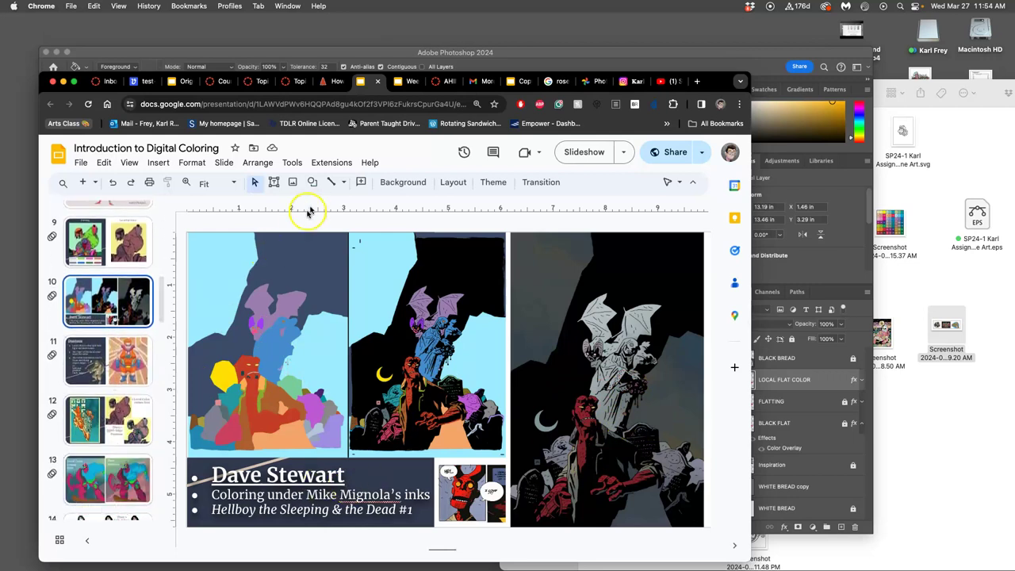
click(109, 479)
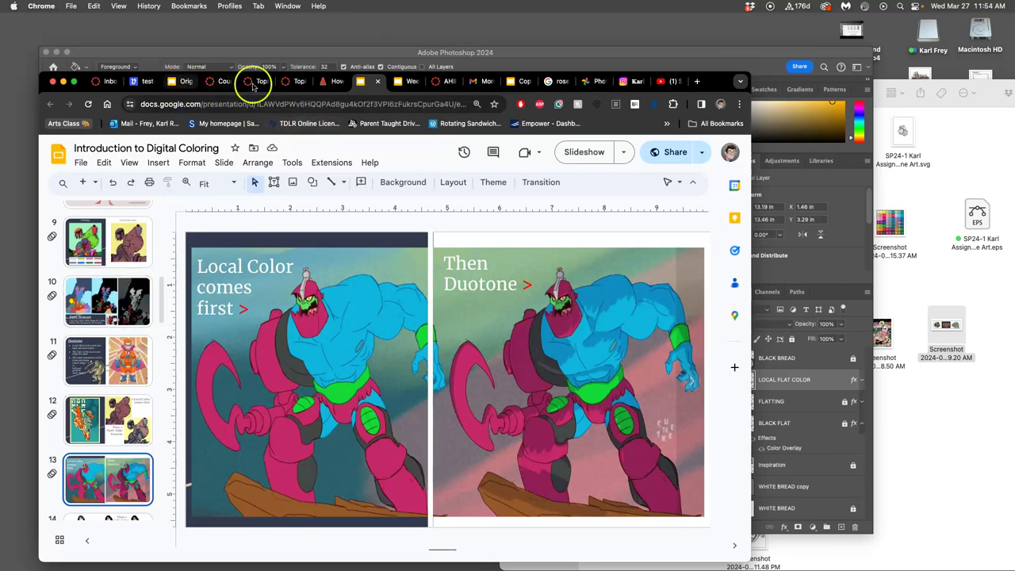
Step: Examine the flat coloring and coloring stages slides in the mentorship presentation, viewing the stages slide full screen
click(516, 82)
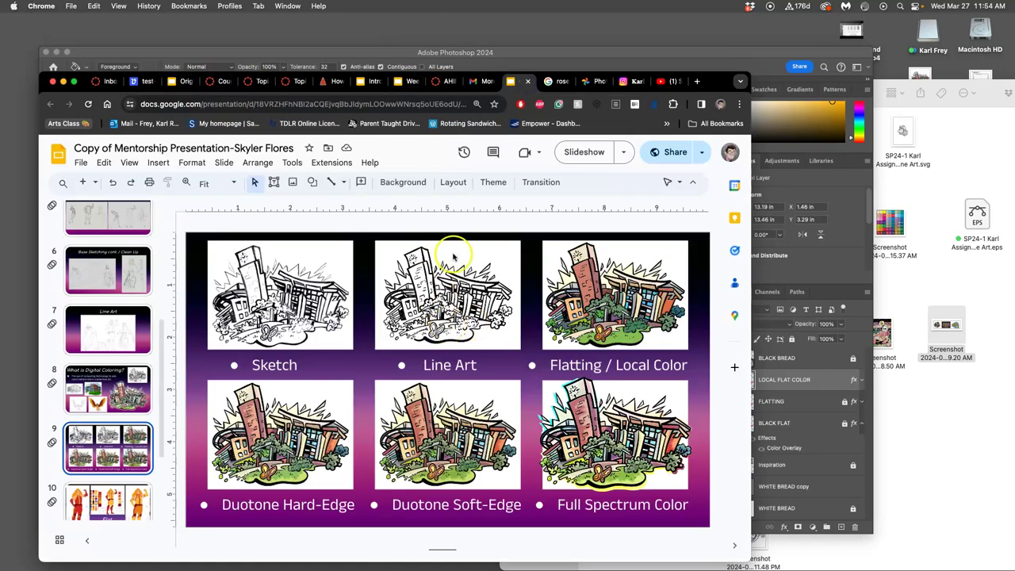
click(108, 502)
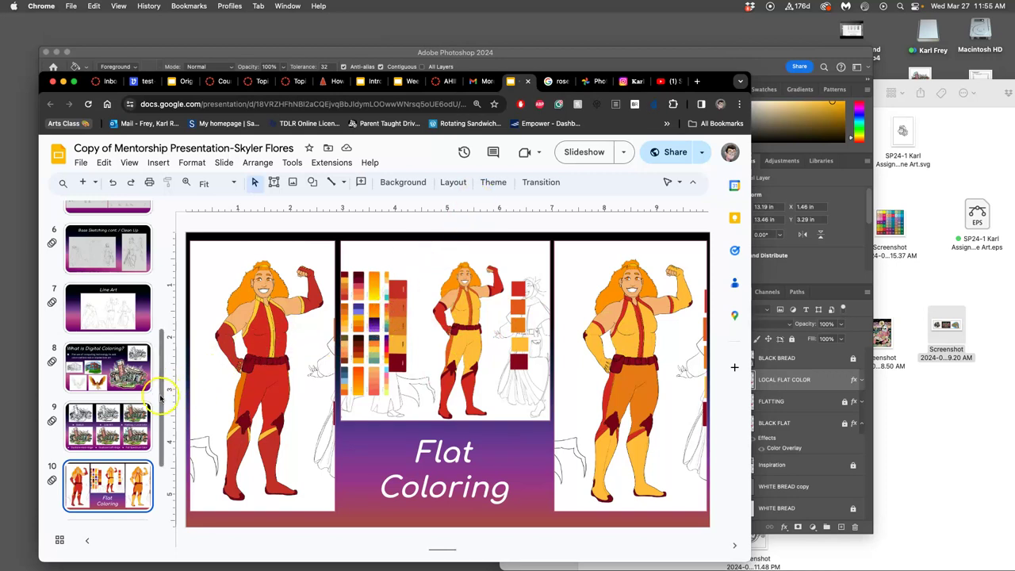
click(137, 412)
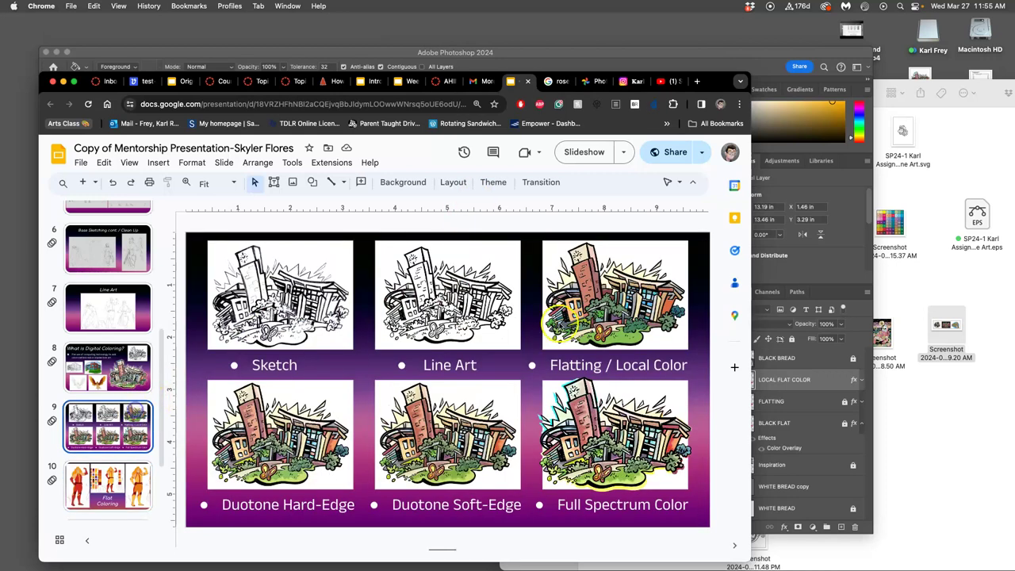
click(597, 155)
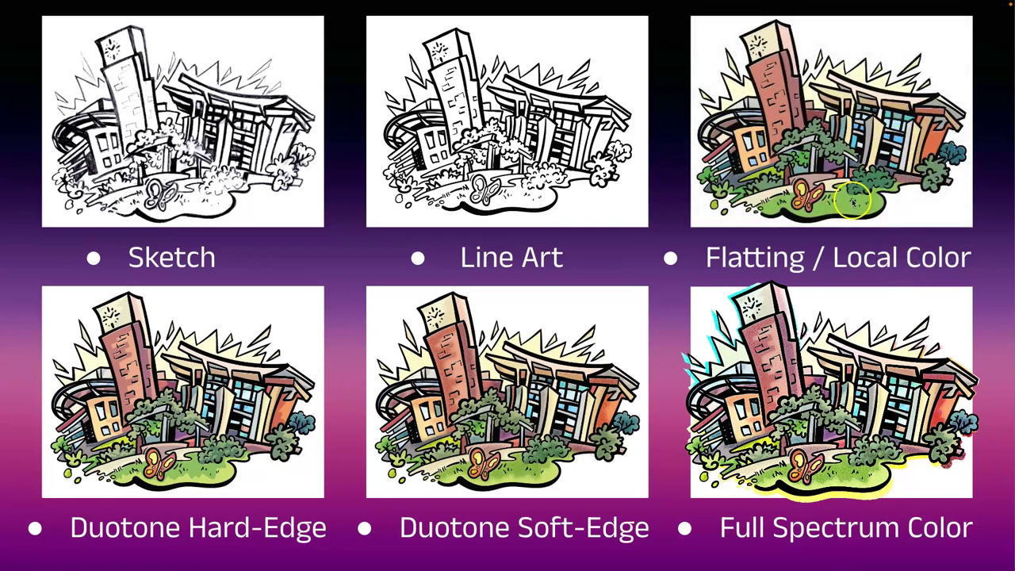
key(Escape)
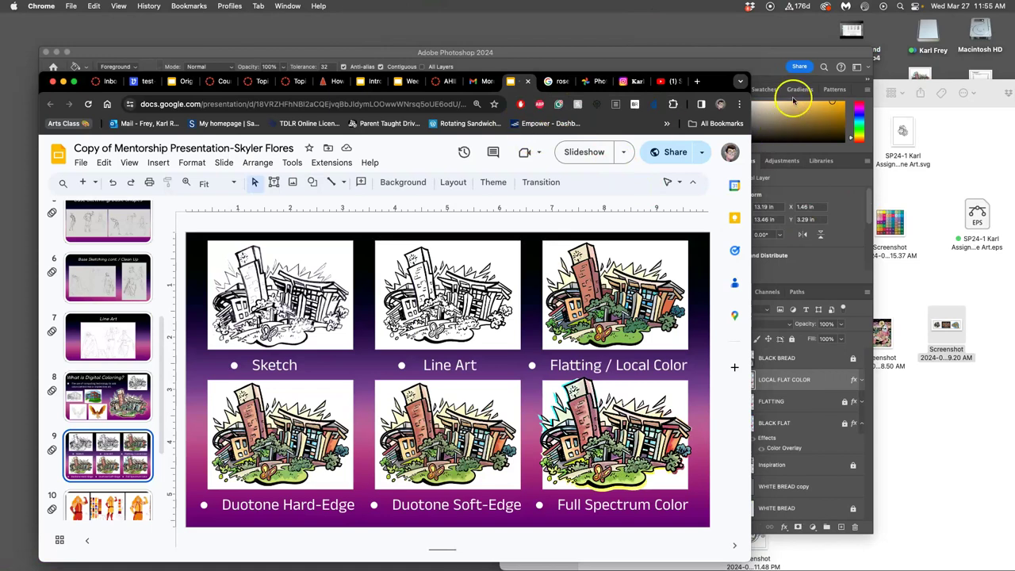
Step: Switch back to Photoshop, sample the pale cream palette swatch and fill the dinosaur's green snout on the LOCAL FLAT COLOR layer
click(762, 74)
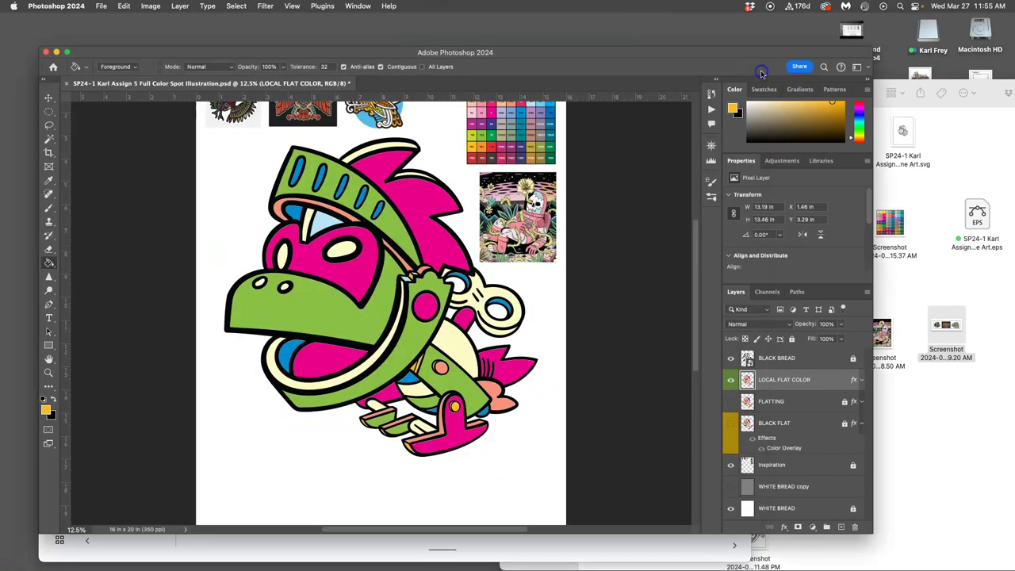
scroll(458, 286, down, 2)
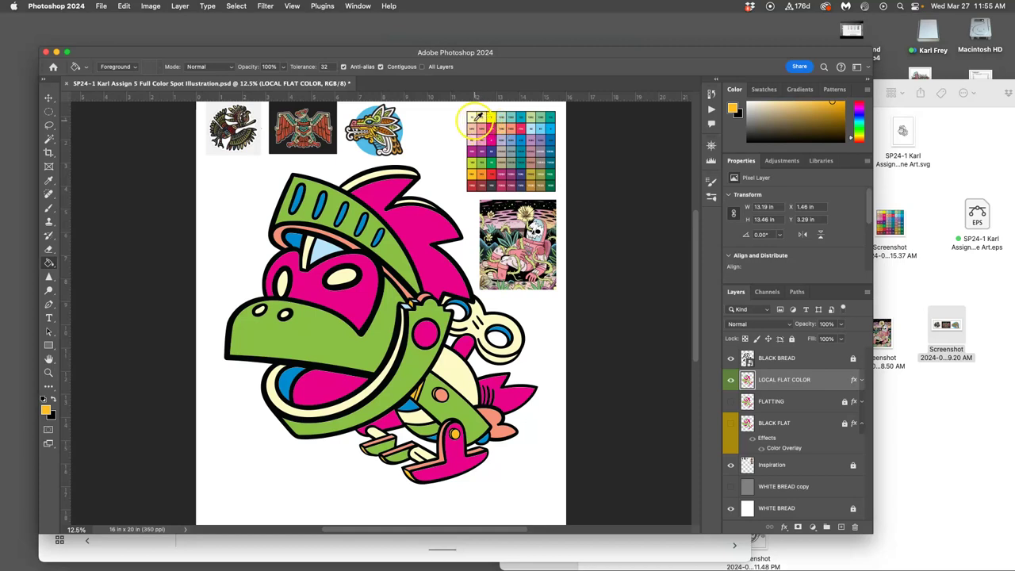
alt+click(478, 116)
click(308, 327)
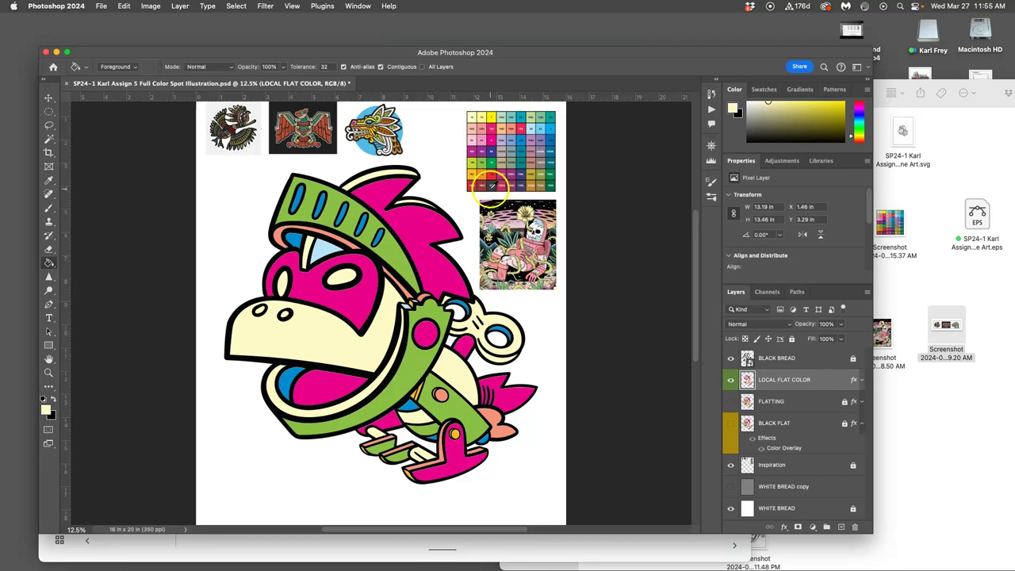
Step: Try the dark gray palette swatch on both of the dinosaur's nostrils
alt+click(492, 185)
click(289, 318)
click(260, 311)
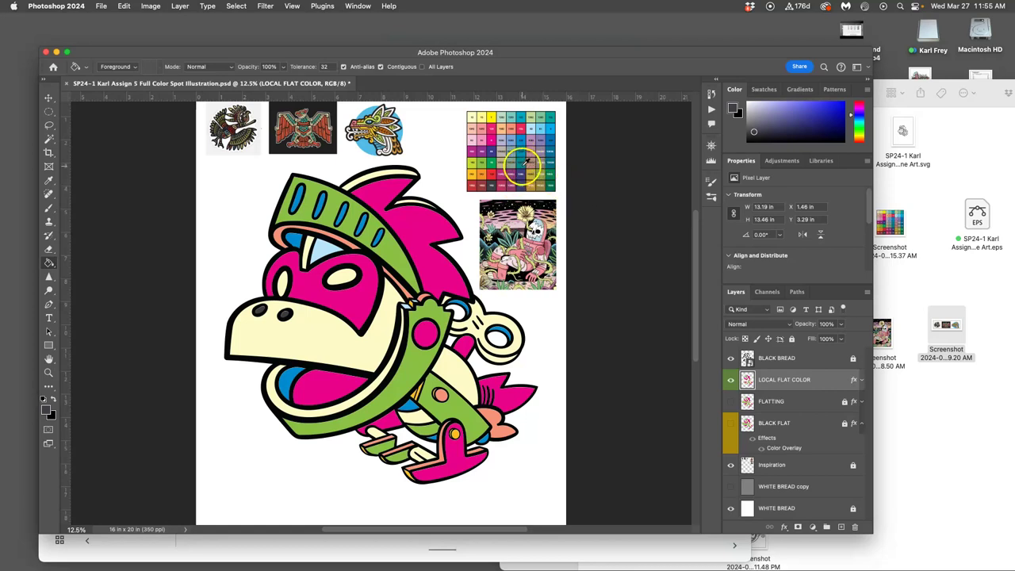
Step: Sample the dark teal palette swatch and fill both nostrils on the LOCAL FLAT COLOR layer
alt+click(525, 164)
click(287, 318)
click(260, 311)
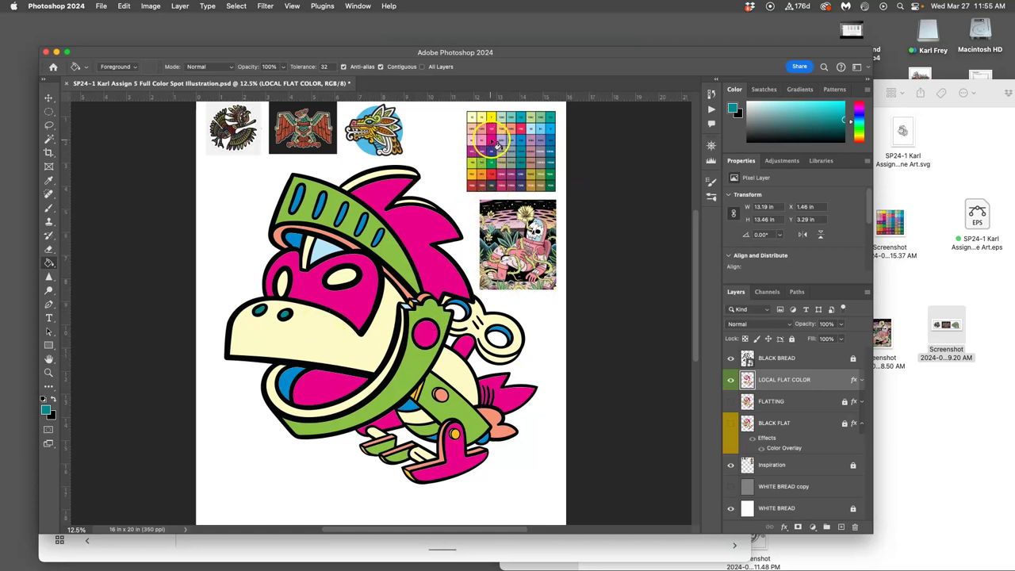
Step: Try the light teal palette swatch on the magenta face area around the eyes and on the cream body
alt+click(514, 118)
click(362, 304)
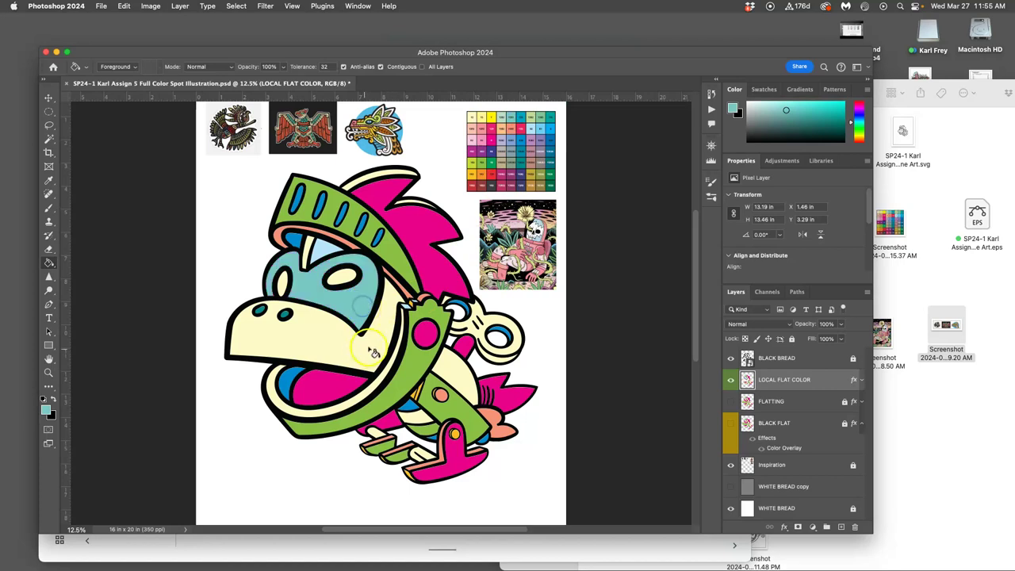
click(454, 377)
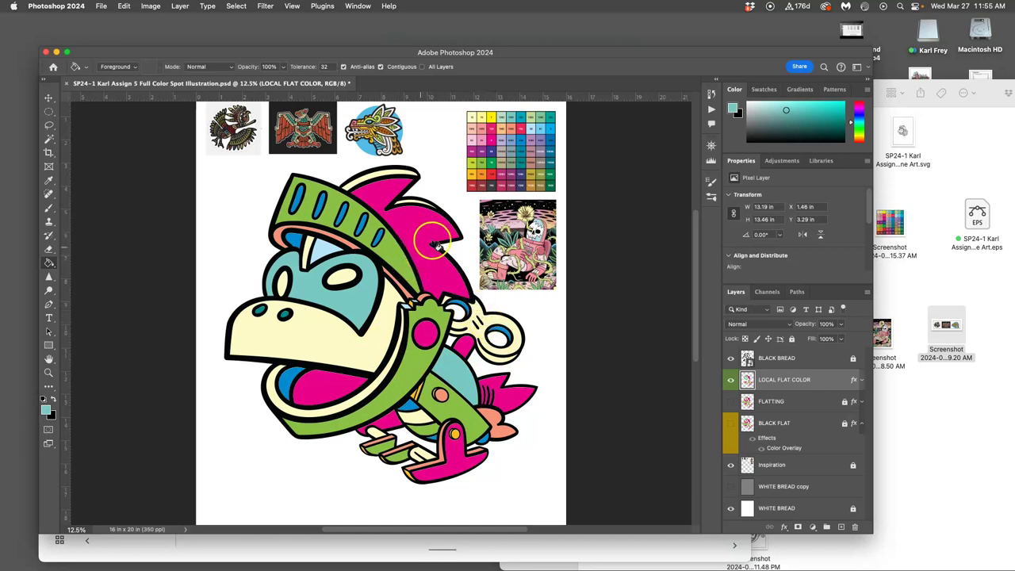
Step: Sample the green palette swatch and fill the helmet's magenta crest and the forehead piece under the visor
alt+click(487, 162)
click(411, 230)
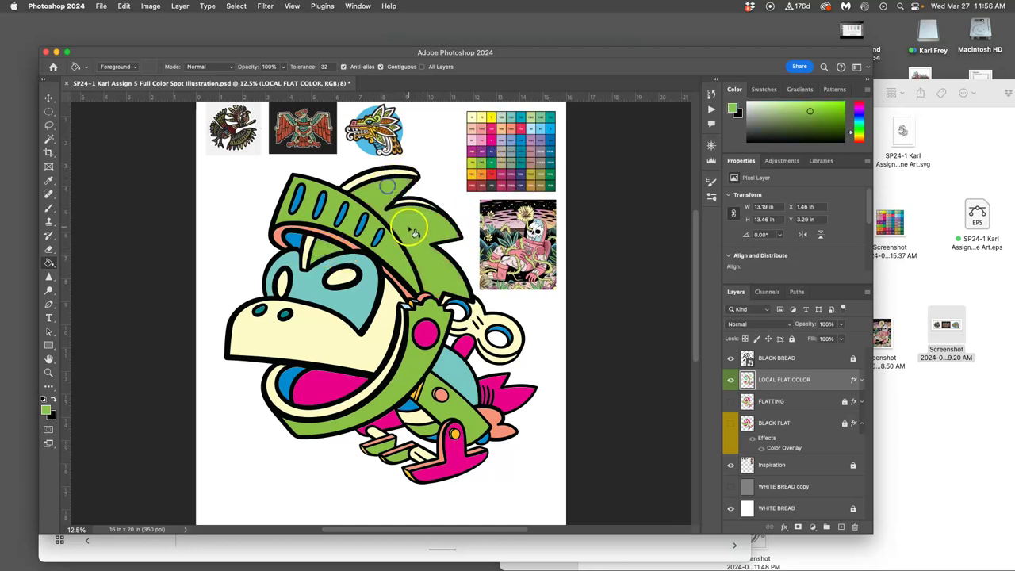
Step: Fill the helmet's visor with the purple-gray palette swatch and the chin guard with the warm gray swatch
alt+click(545, 150)
click(350, 226)
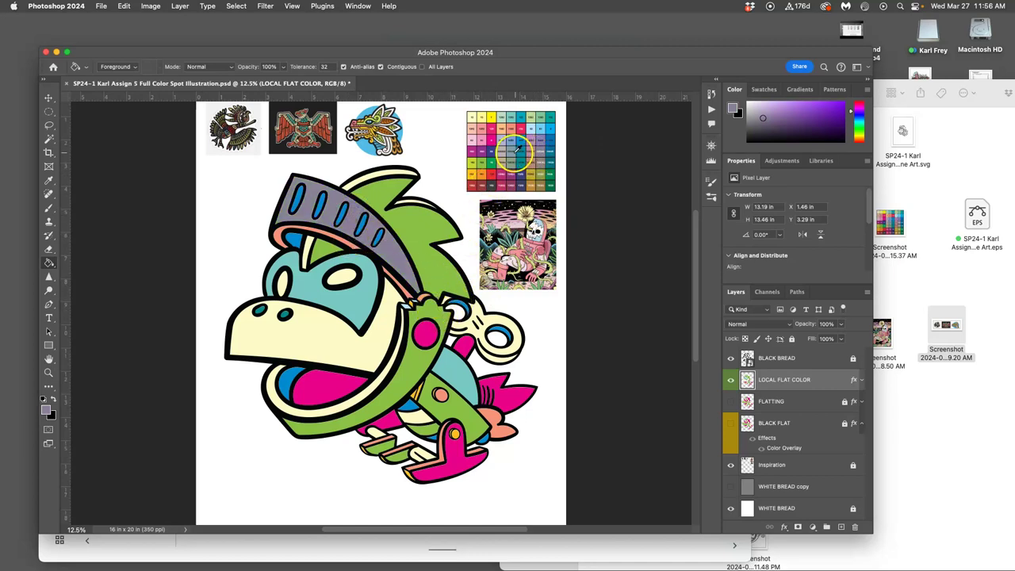
alt+click(512, 152)
click(429, 311)
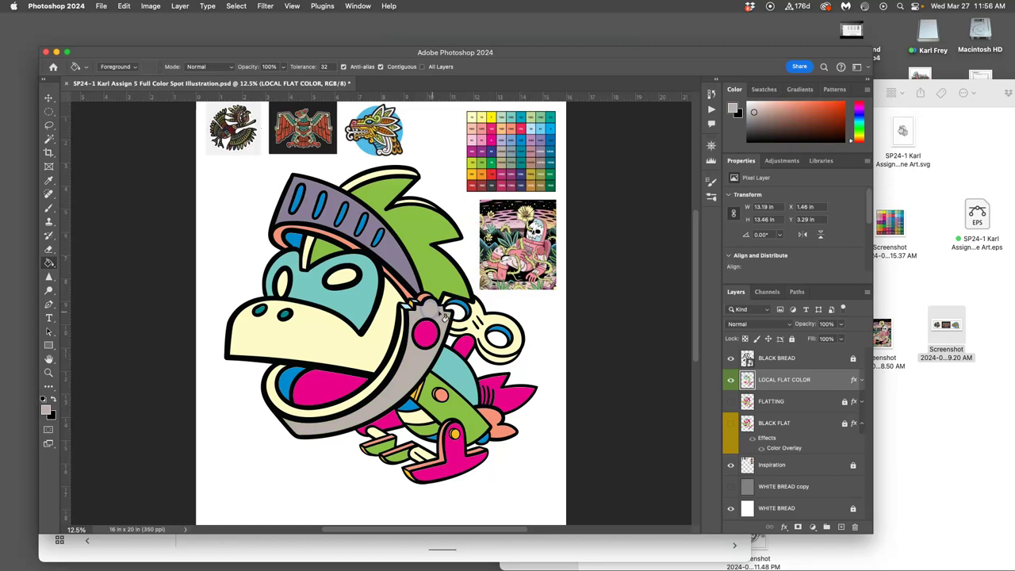
Step: Fill the cream rim around the lower jaw with the light blue palette swatch and hide the BLACK BREAD layer
alt+click(517, 123)
click(287, 406)
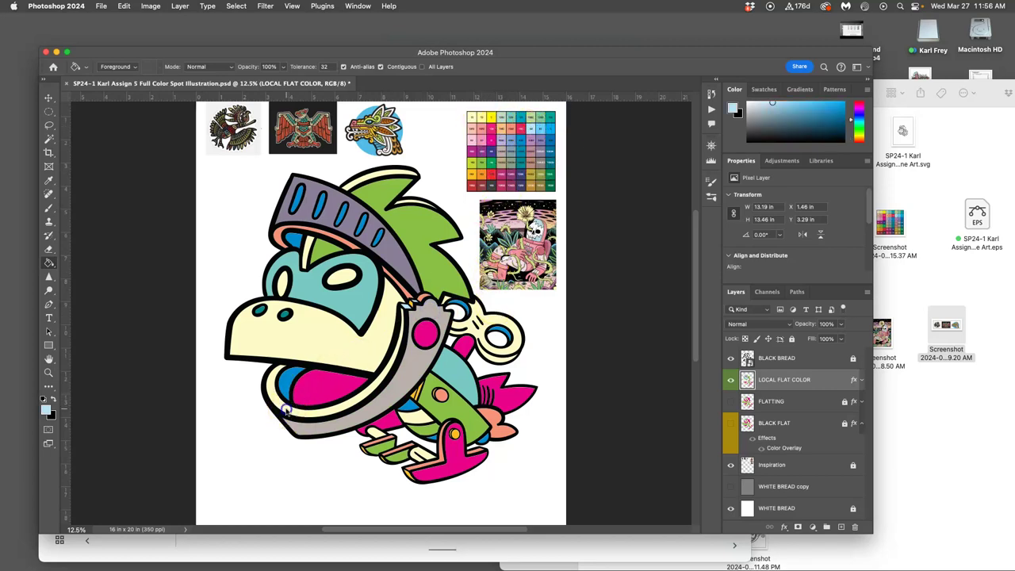
click(760, 437)
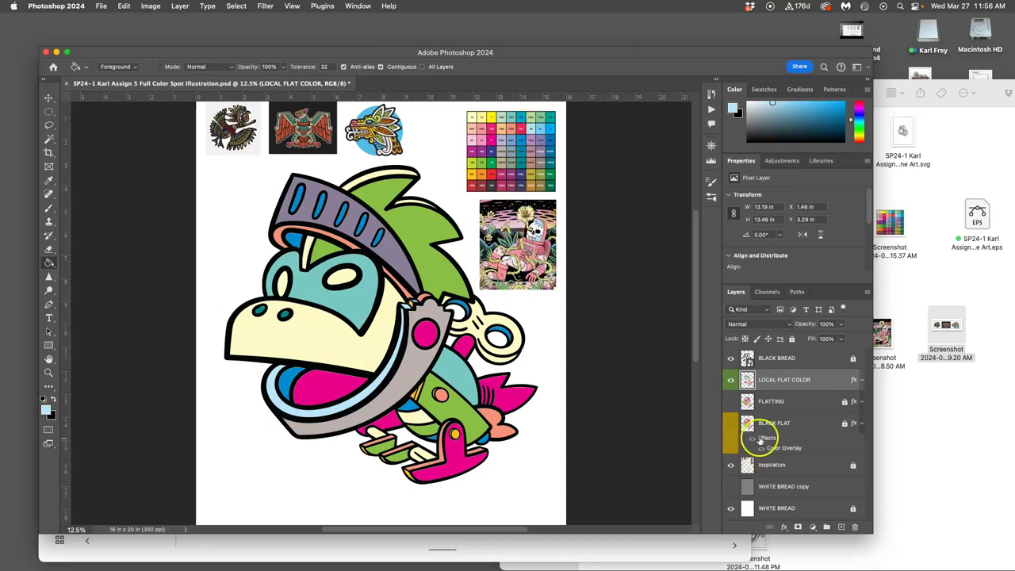
click(731, 358)
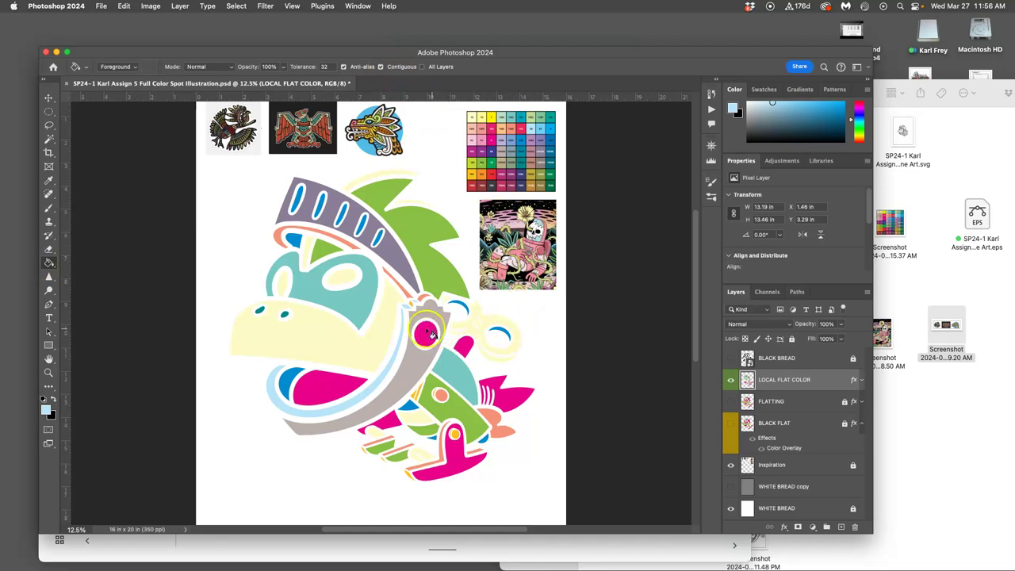
Step: Sample the dark indigo palette swatch and fill both of the dinosaur's eyes
alt+click(494, 157)
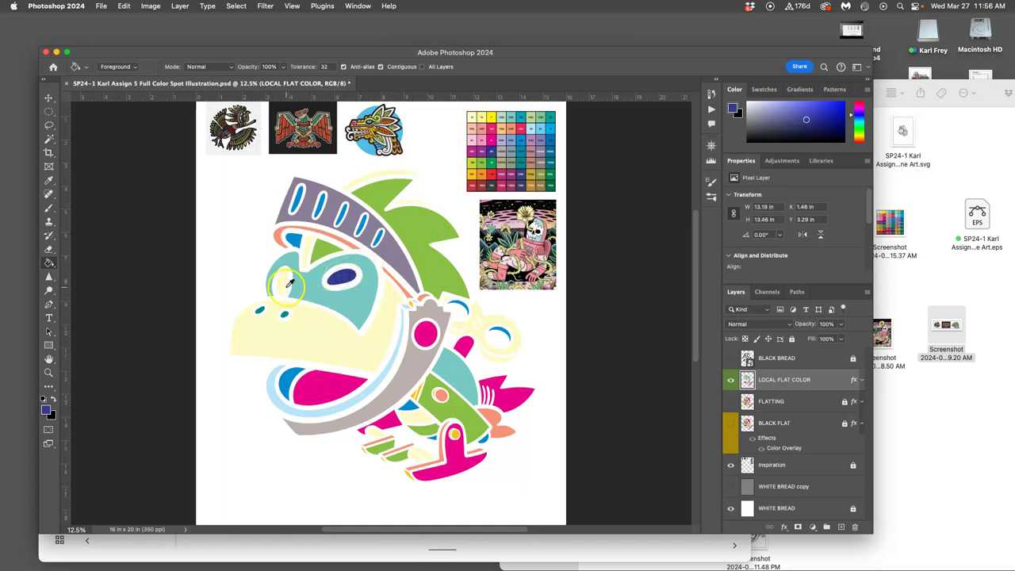
alt+click(284, 286)
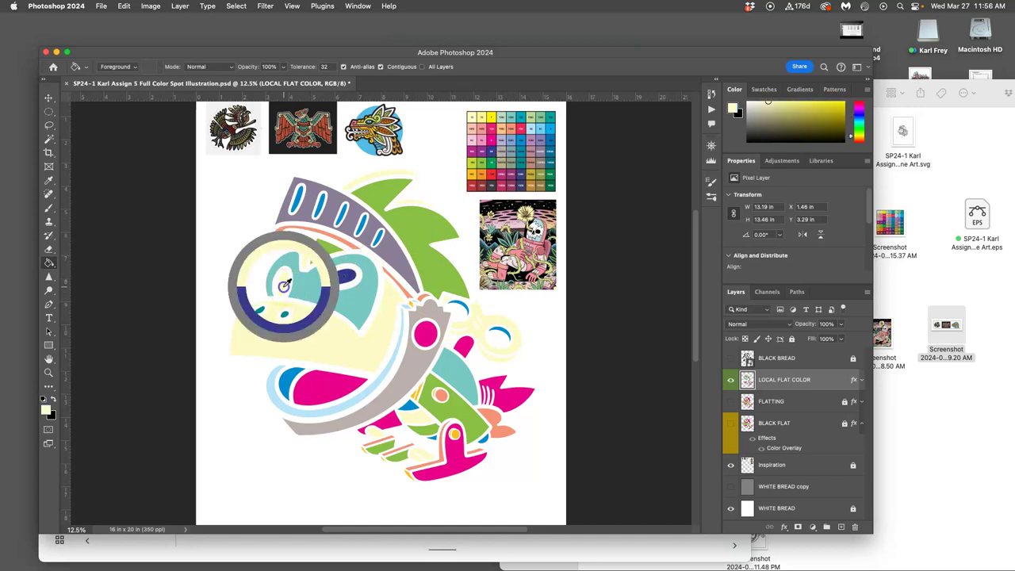
alt+click(492, 156)
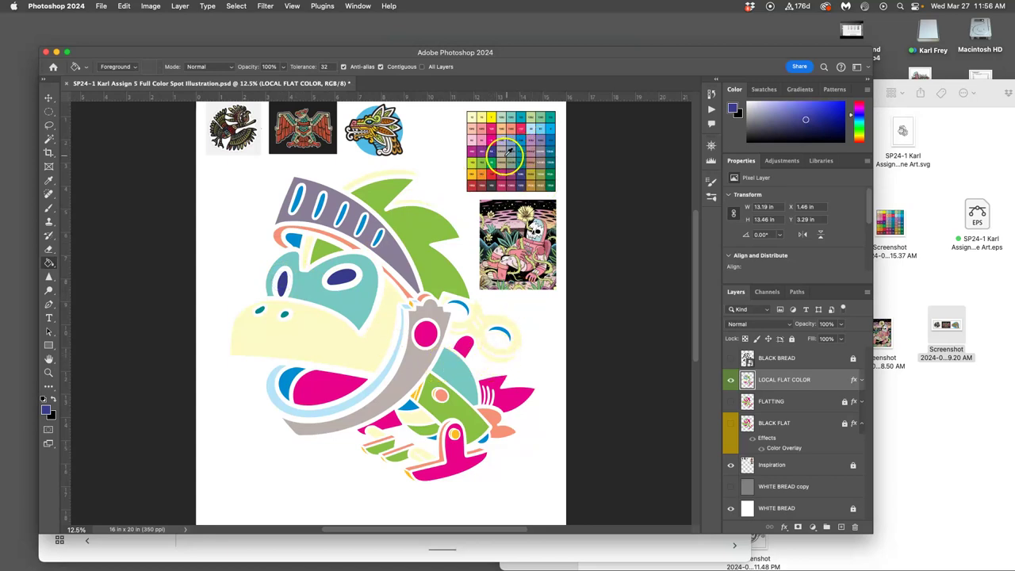
Step: Fill the wind-up key with the light blue palette swatch and the key's stem with the blue-gray swatch
alt+click(527, 137)
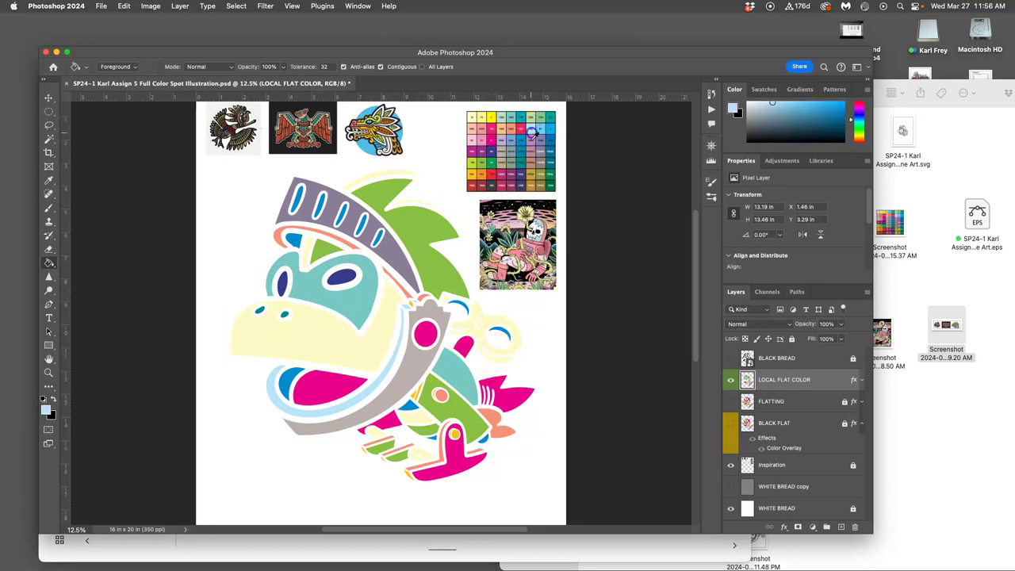
click(492, 322)
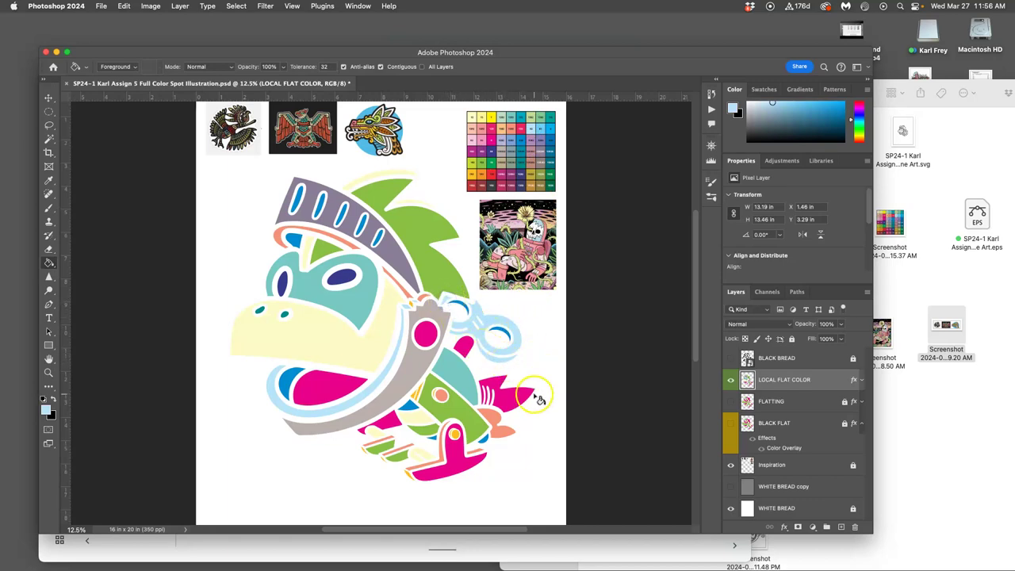
alt+click(514, 151)
click(466, 346)
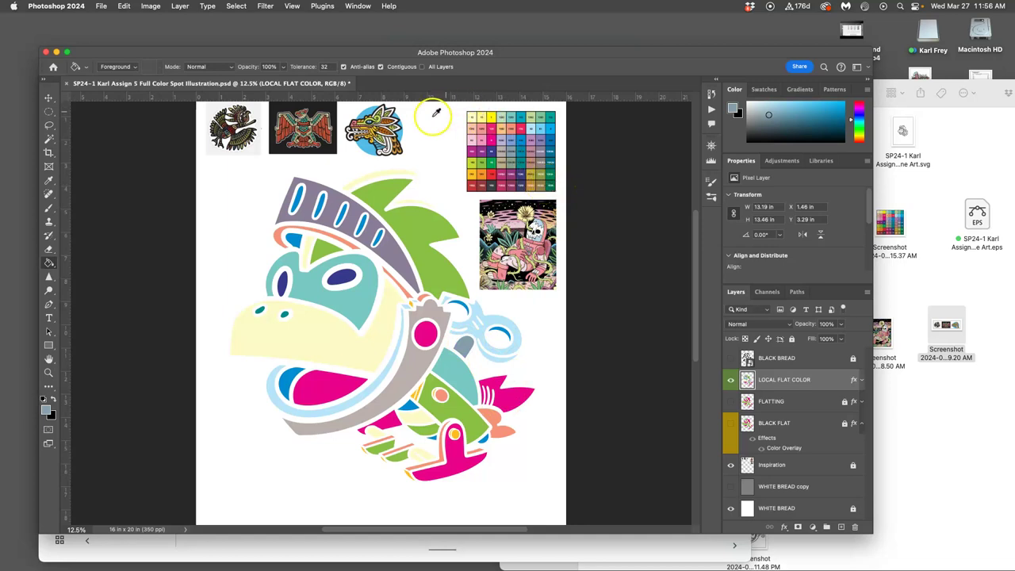
Step: Sample a soft light blue from the skeleton illustration and fill the face around the eyes and the lower jaw's rim
alt+click(371, 149)
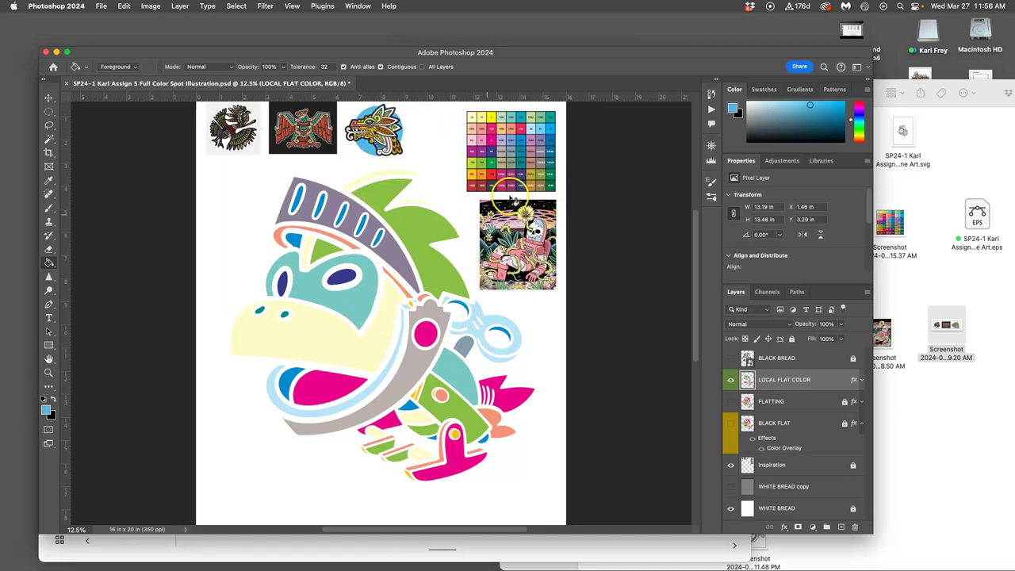
alt+click(538, 232)
click(365, 305)
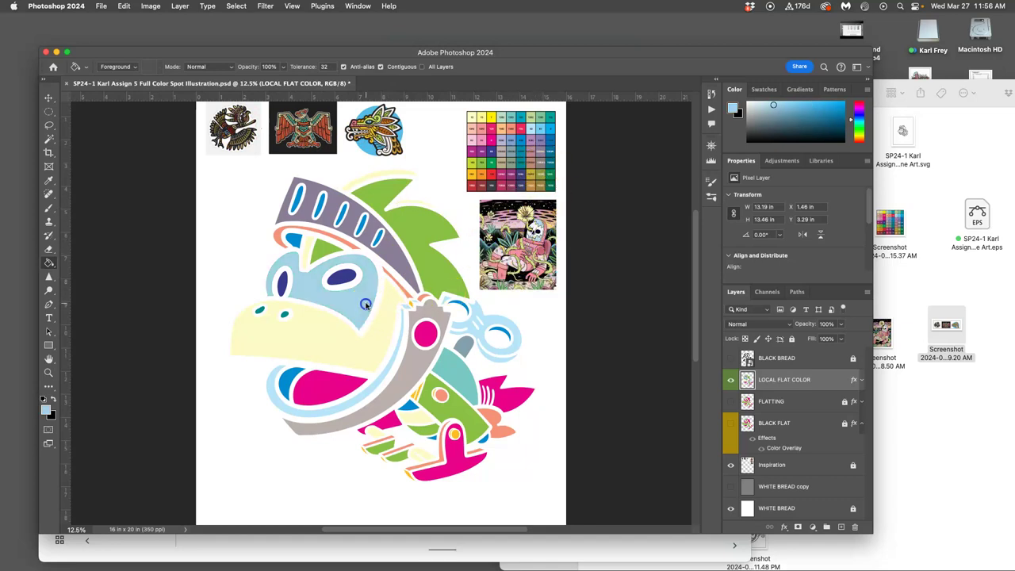
click(390, 379)
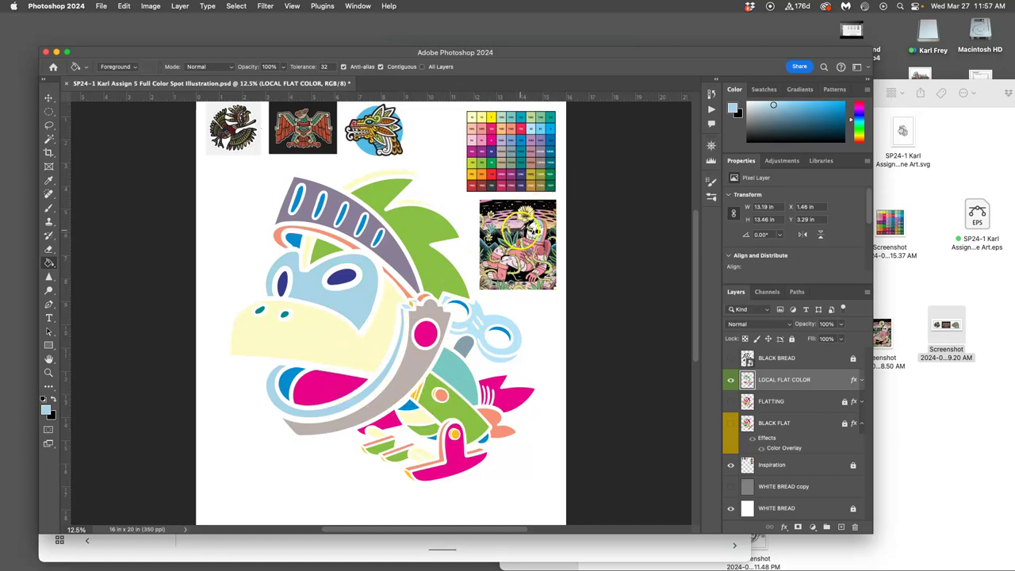
Step: Fill the mouth lining and visor underside muted brown and the visor opening and belly gap dark maroon, sampling both from the skeleton illustration
alt+click(522, 230)
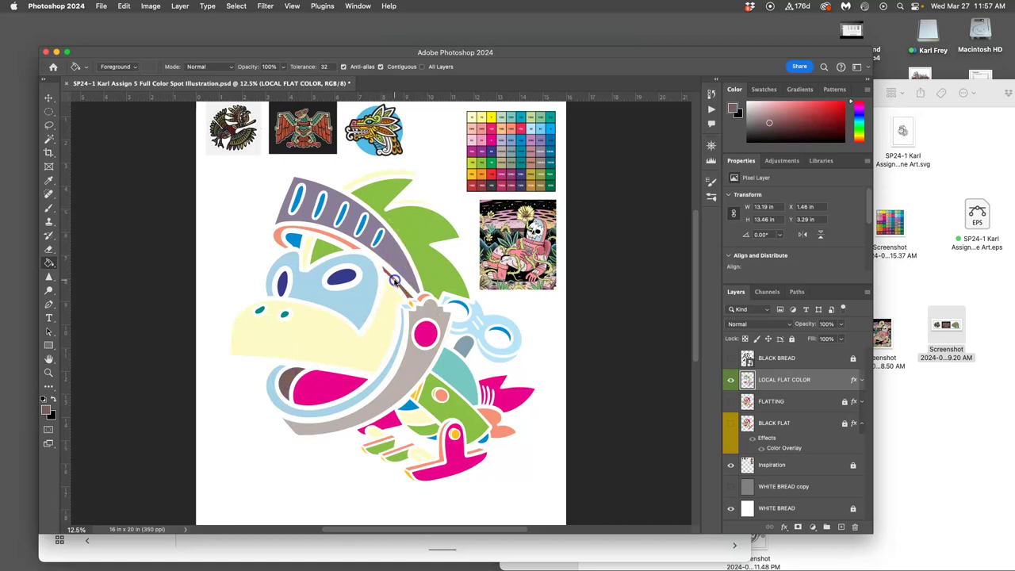
click(351, 252)
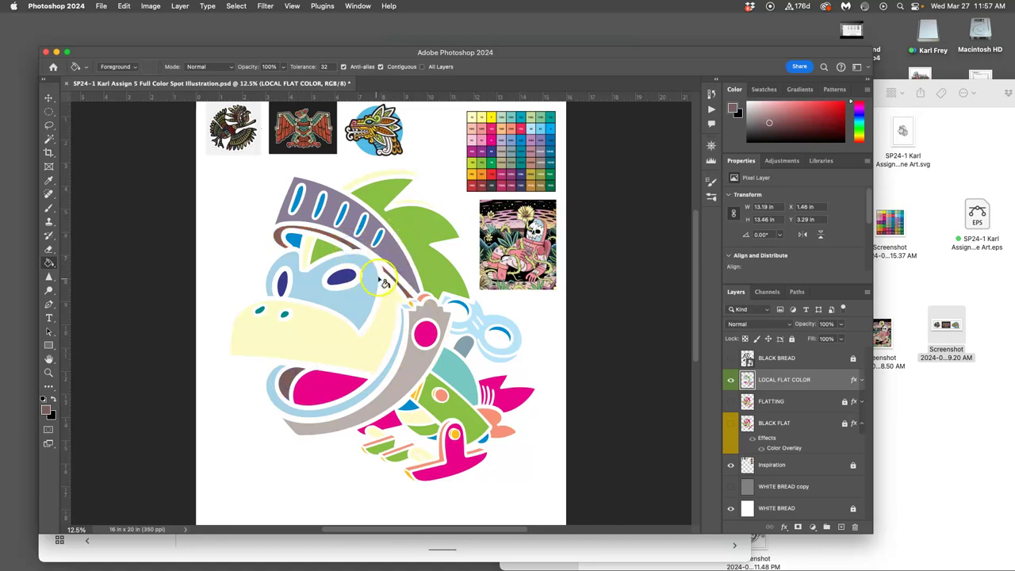
alt+click(517, 229)
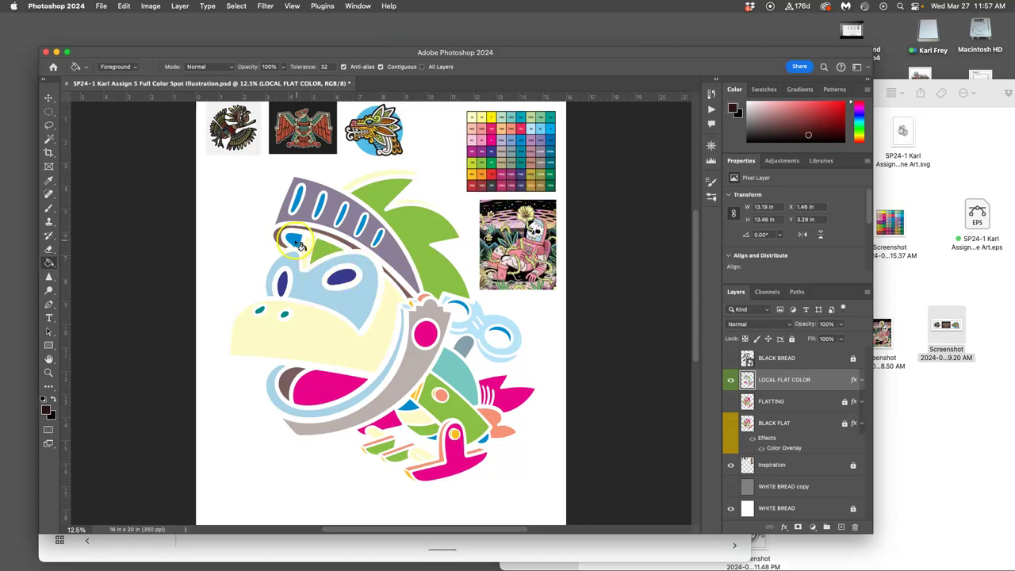
click(423, 330)
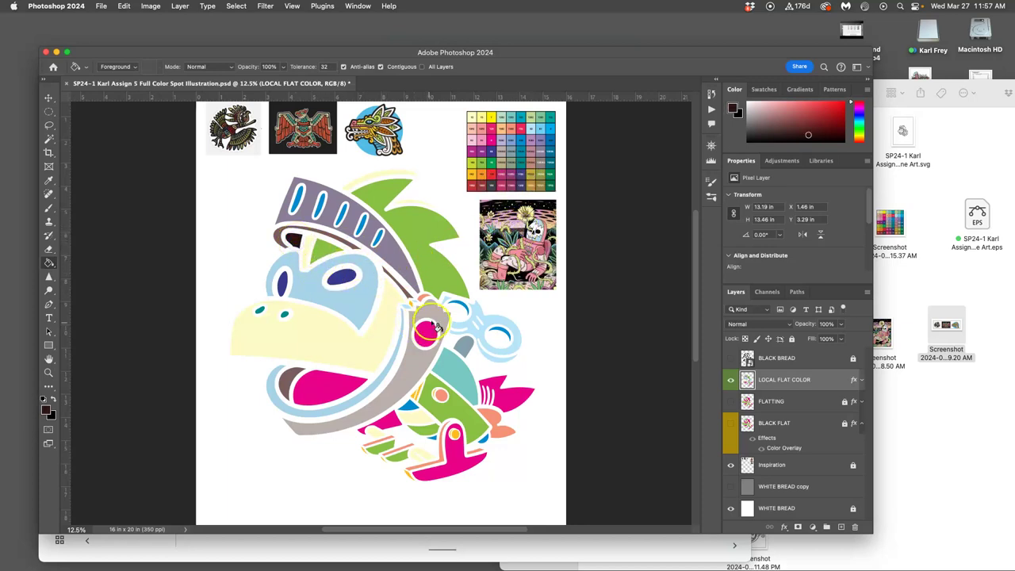
click(472, 352)
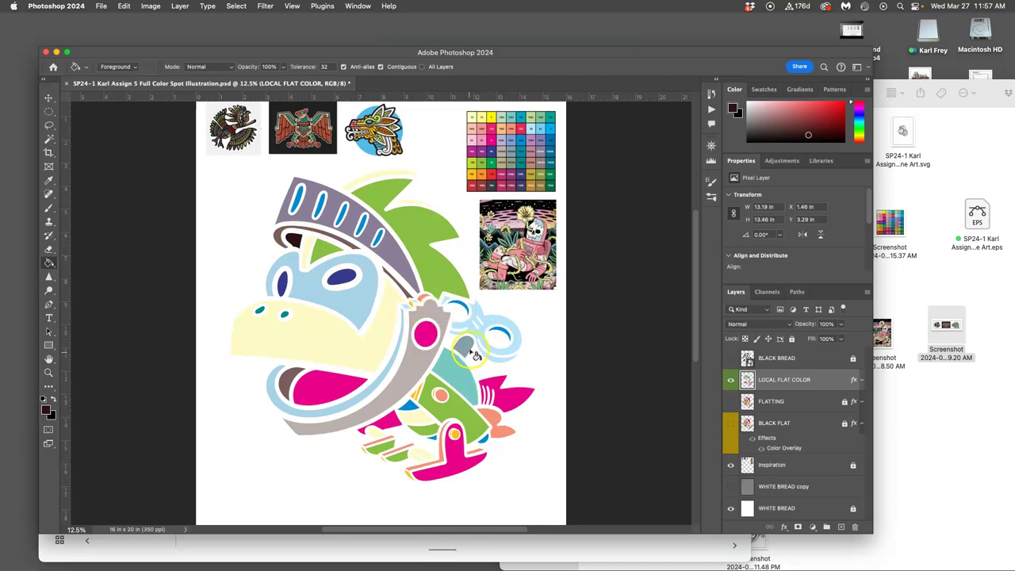
click(433, 330)
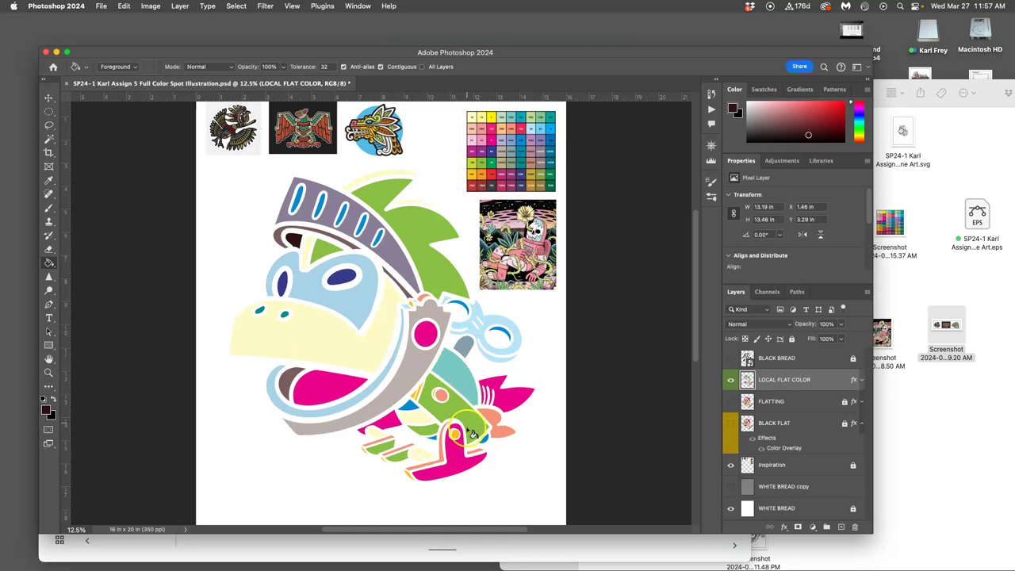
click(391, 449)
click(410, 406)
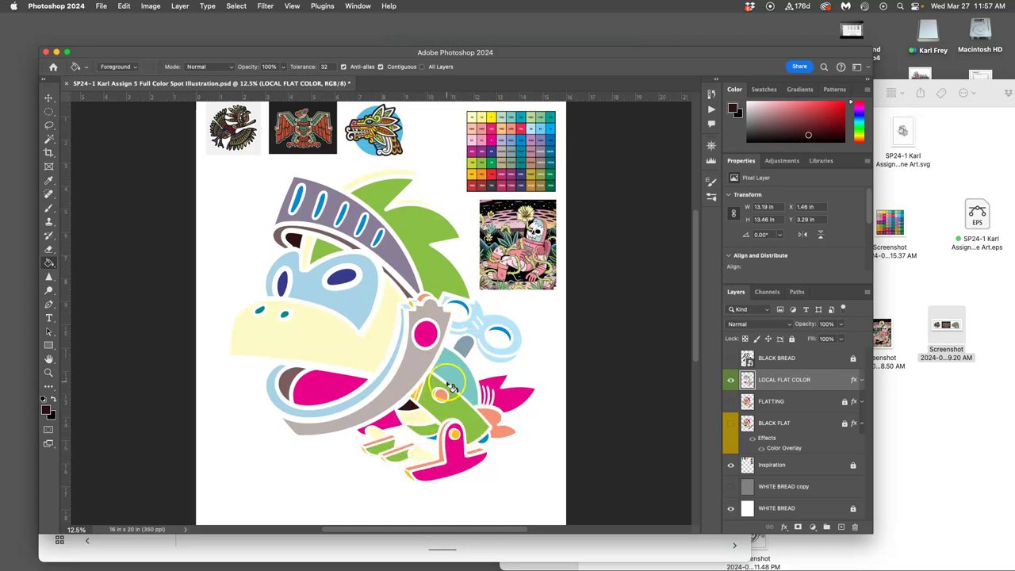
Step: Sample a medium sky blue from the skeleton illustration and fill the face around the eyes and the body
click(506, 402)
alt+click(502, 197)
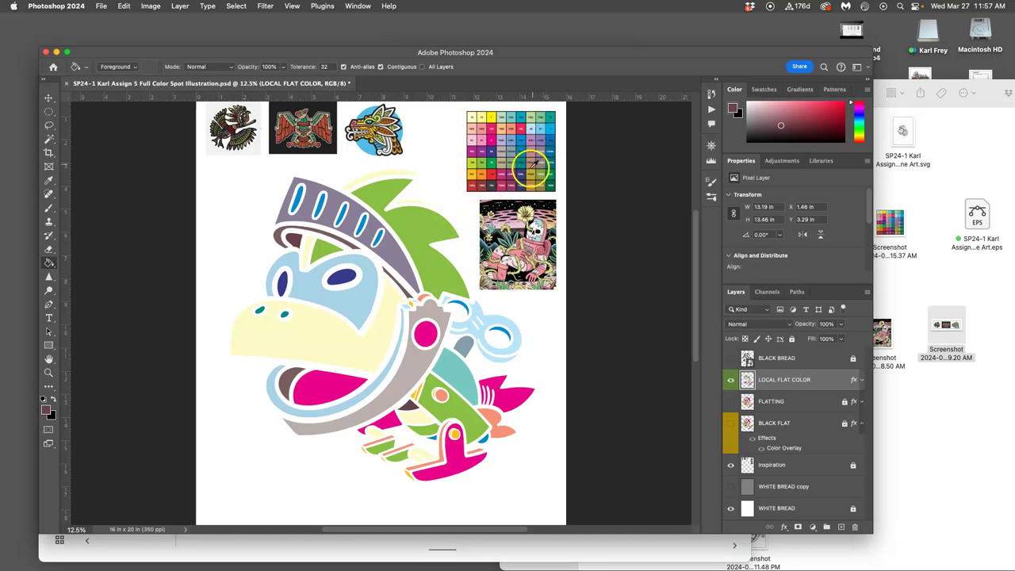
alt+click(494, 246)
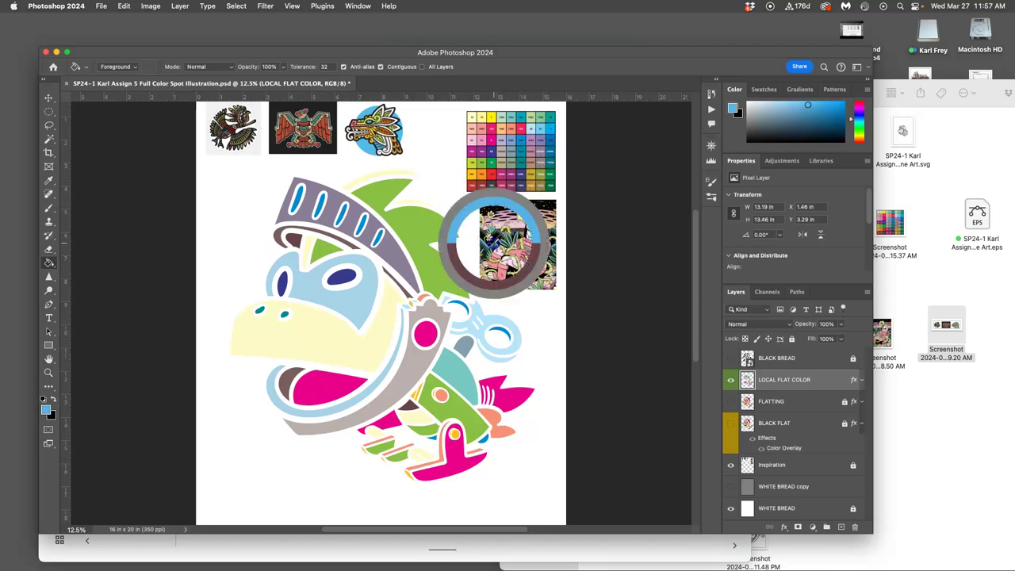
click(349, 300)
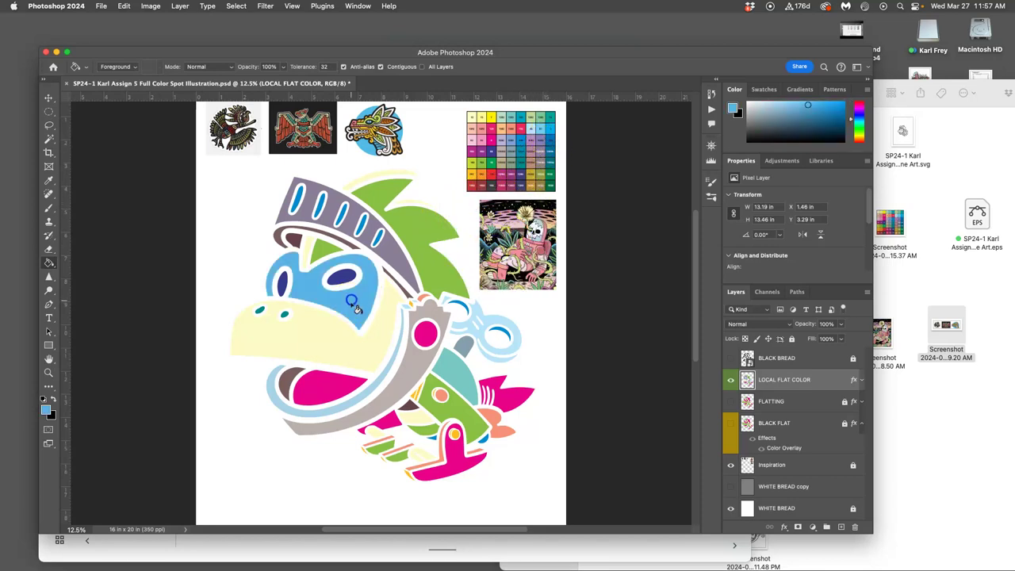
click(446, 374)
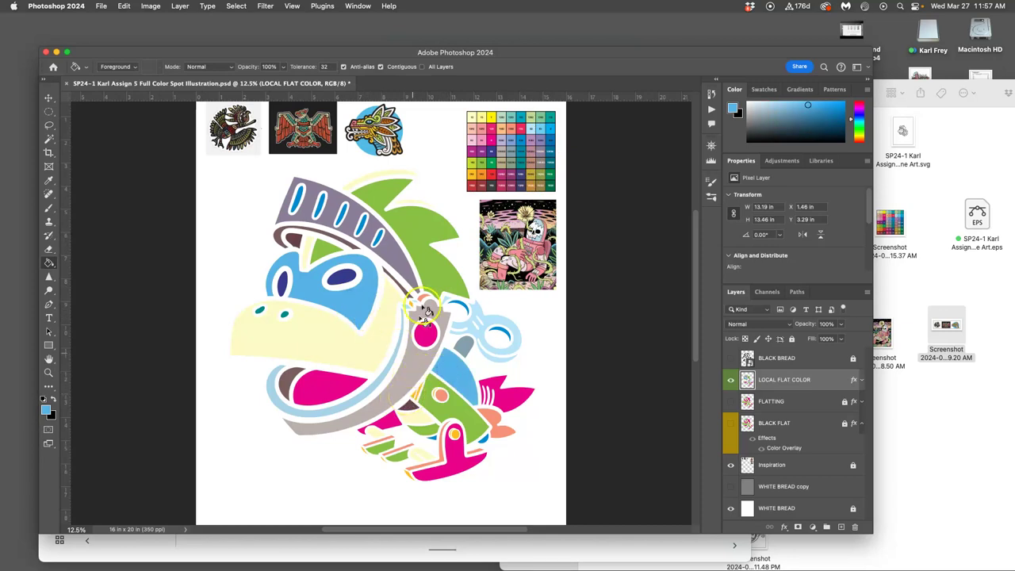
Step: Try the dark teal palette swatch on the forehead piece and the helmet crest, and undo these fills
alt+click(523, 168)
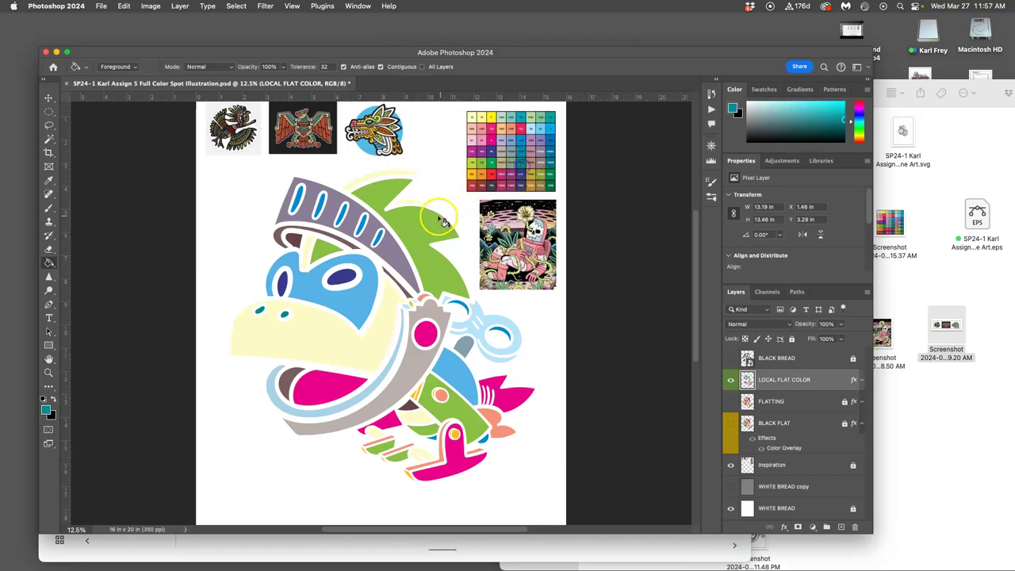
click(322, 247)
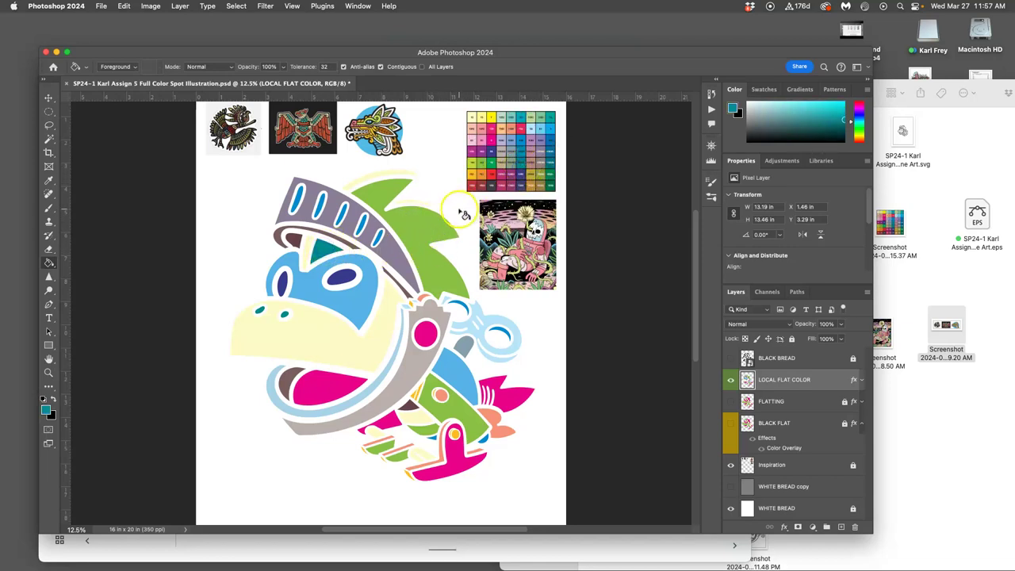
click(414, 226)
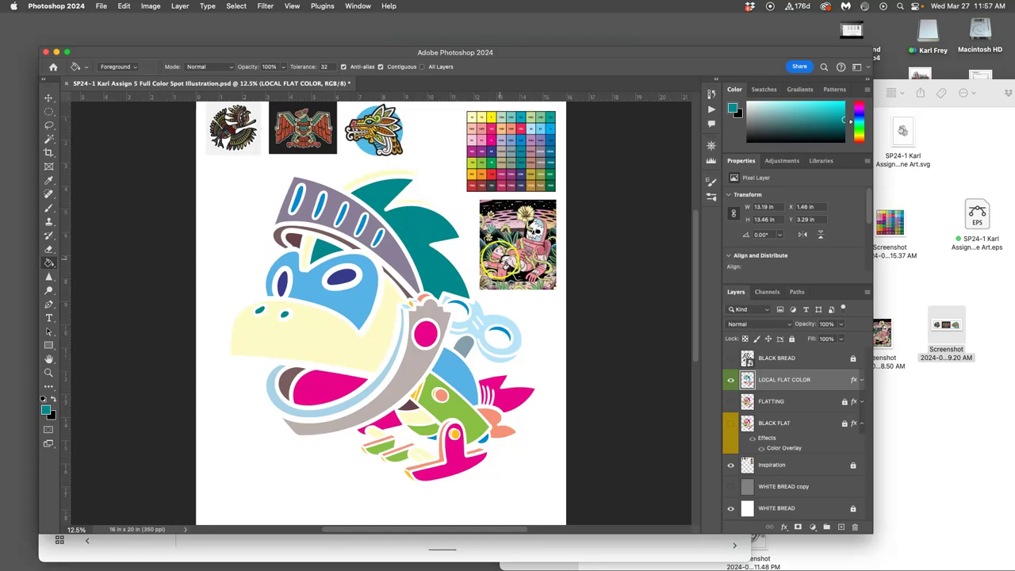
key(super+z)
key(super+z)
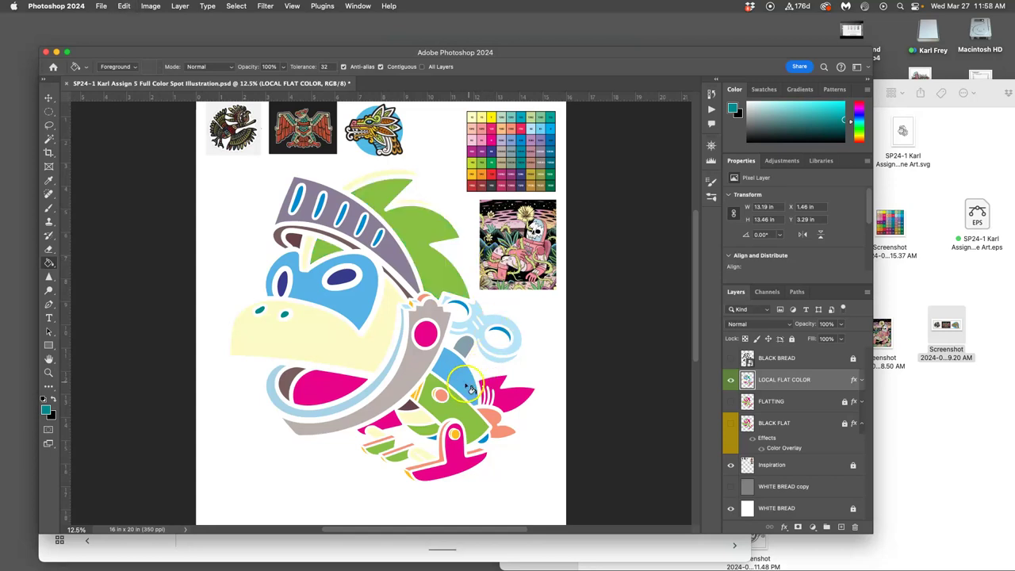
Step: Fill the small blue shape behind the near leg and the green parts of the far foot with the dark teal
click(442, 443)
click(486, 442)
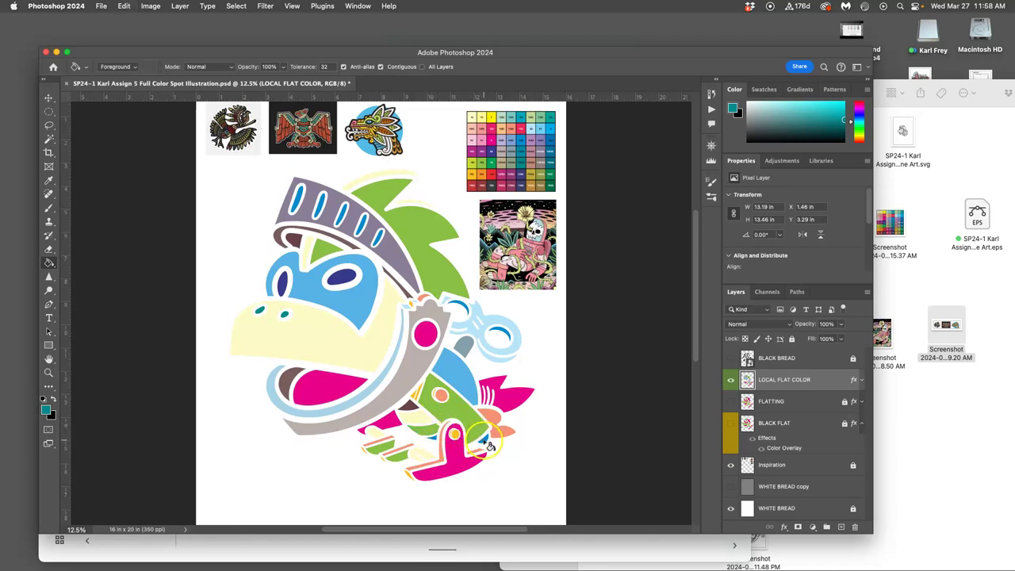
click(439, 443)
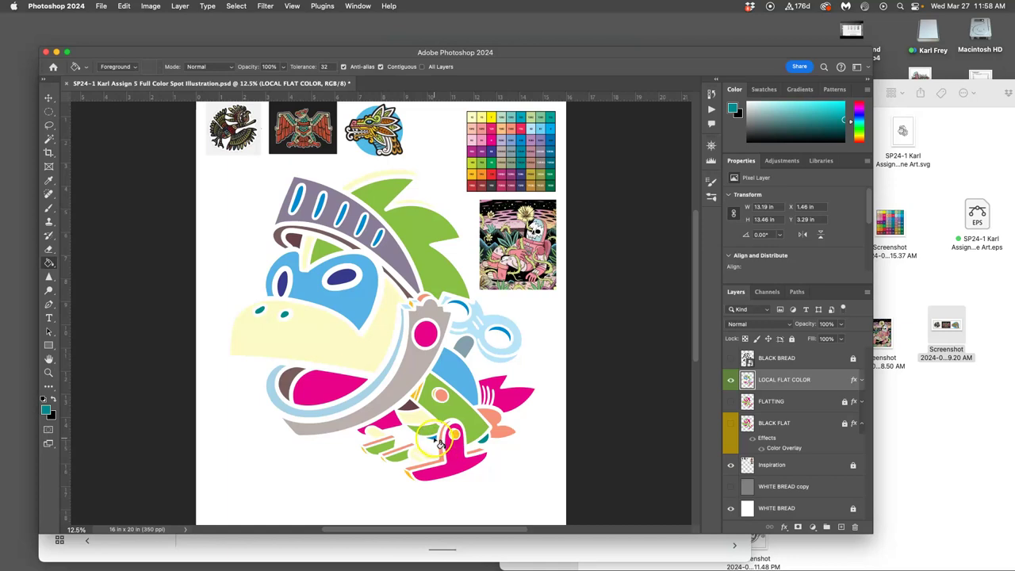
click(379, 453)
click(379, 443)
click(424, 438)
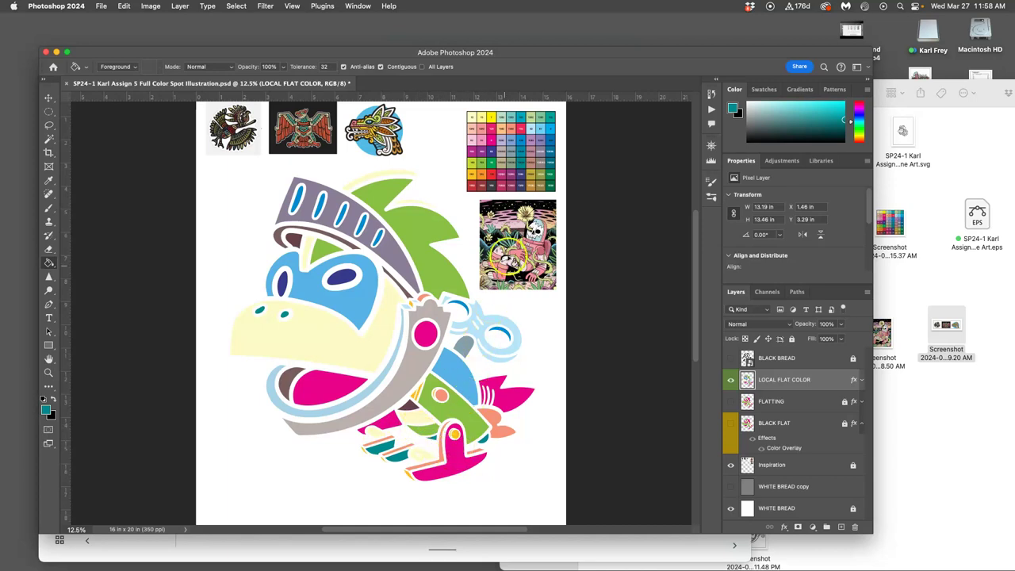
Step: Sample a dusty tan swatch from the palette and fill both legs and the tail with it
alt+click(531, 159)
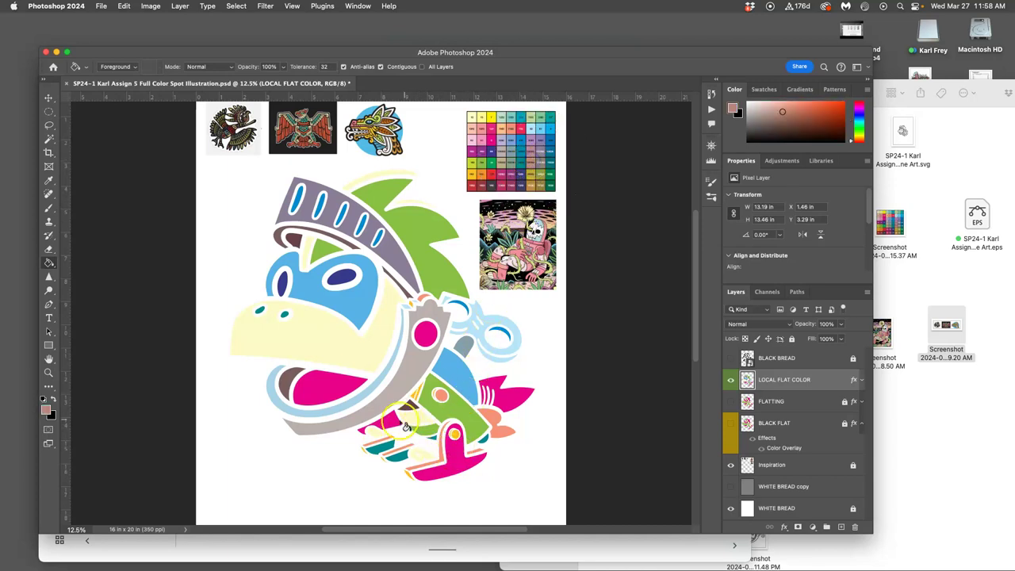
click(456, 460)
click(461, 464)
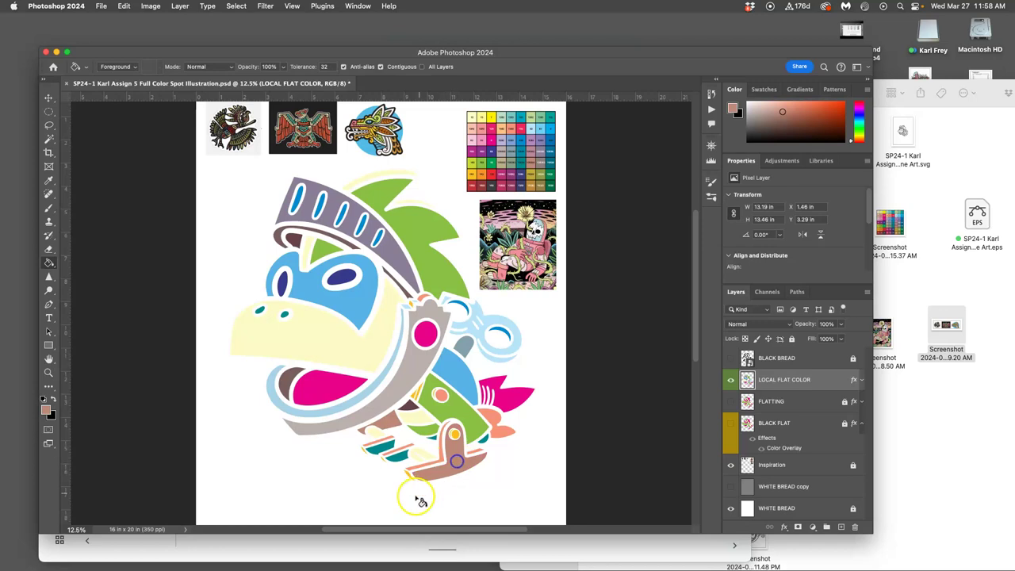
click(510, 400)
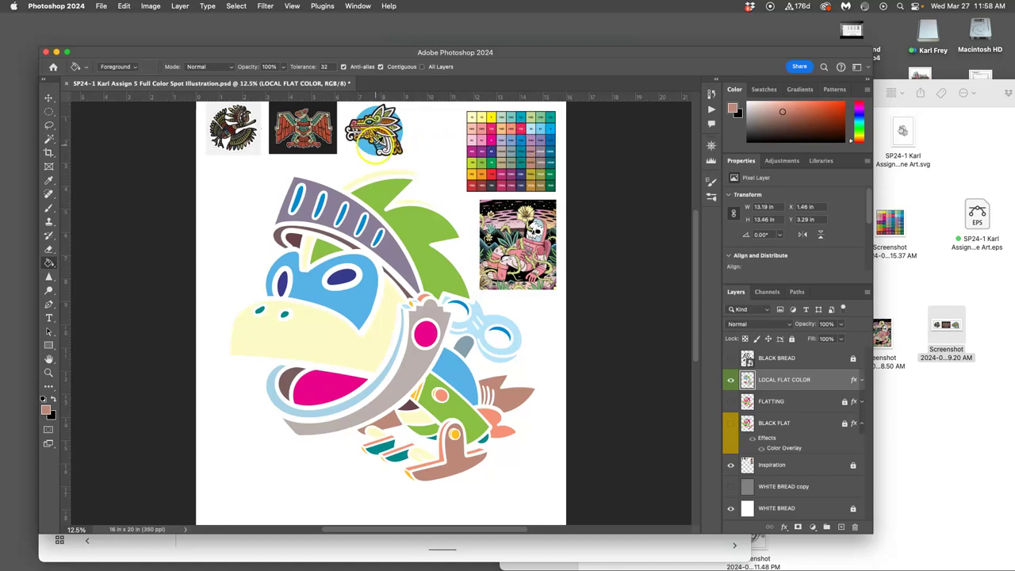
Step: Fill the green plate above the near leg pale blue and the helmet's visor slots warm gray, sampling both from the palette
alt+click(370, 147)
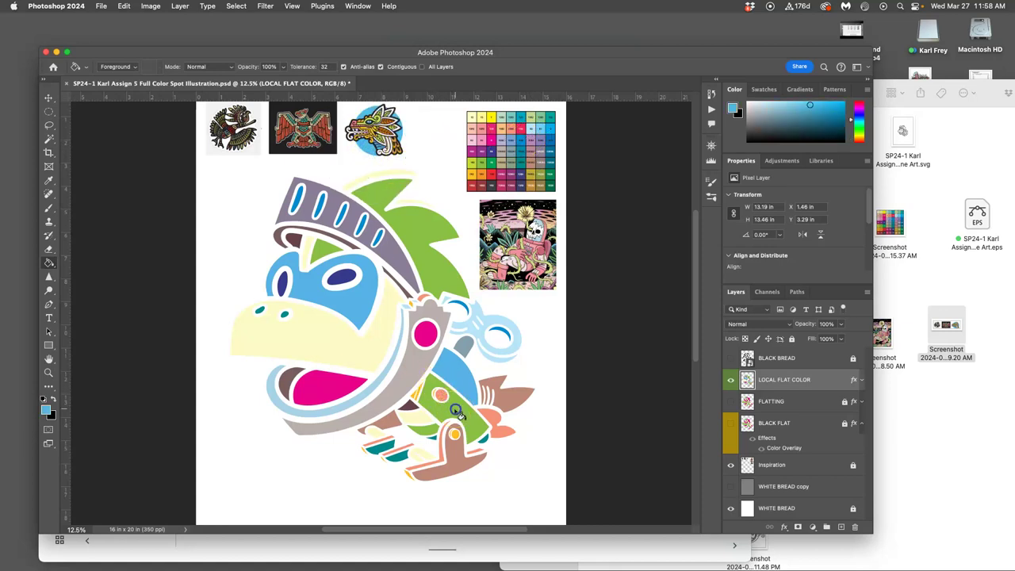
alt+click(536, 121)
click(449, 406)
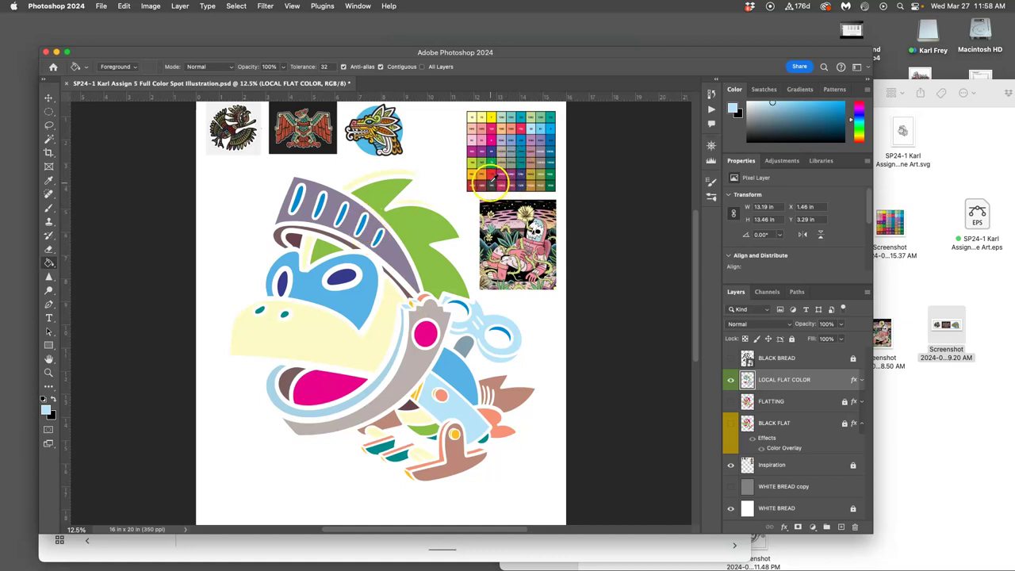
alt+click(539, 158)
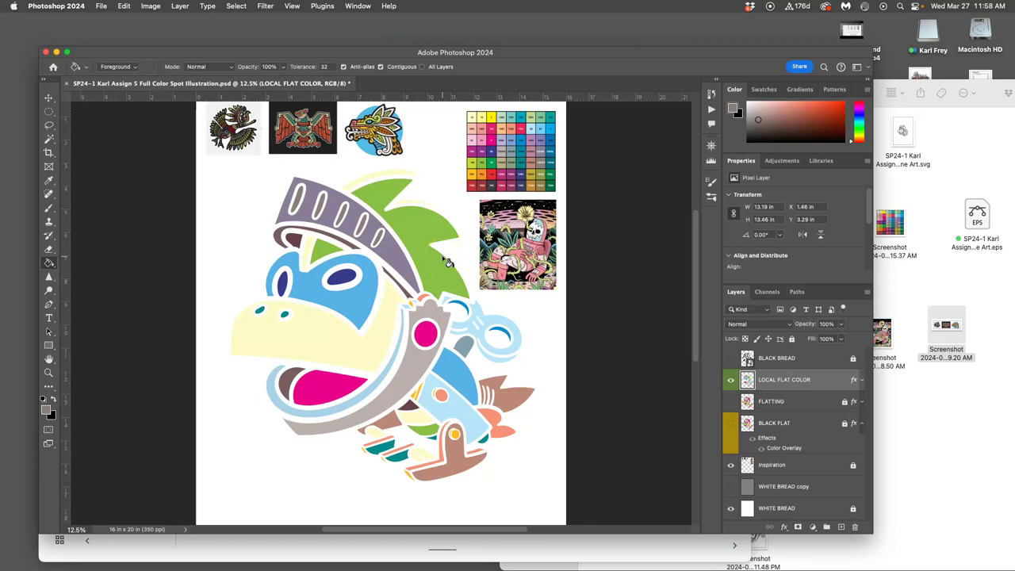
Step: Sample the dark charcoal palette swatch and fill the visor opening, the far leg and the near leg's side edge
alt+click(493, 187)
click(295, 241)
click(435, 301)
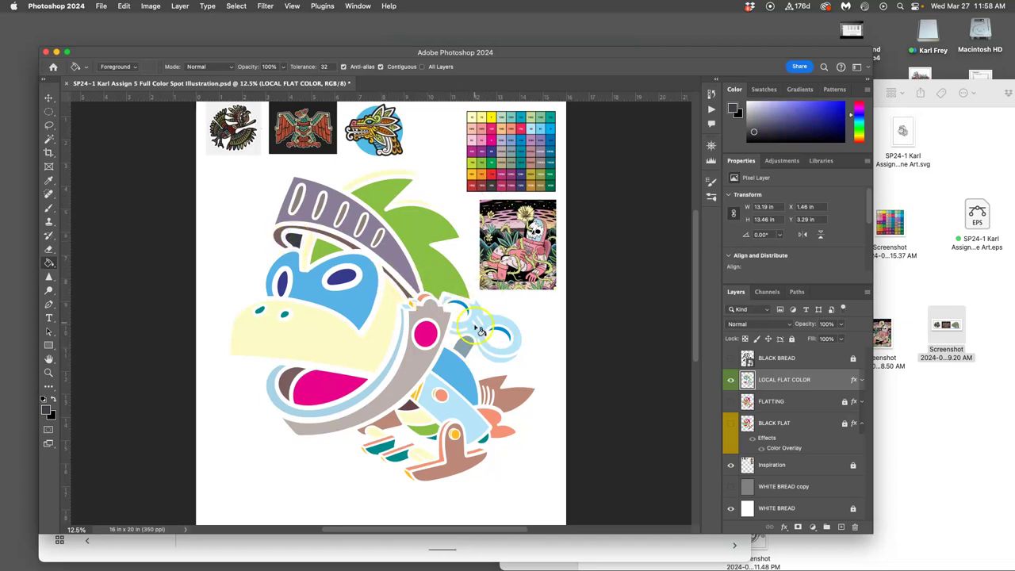
click(479, 367)
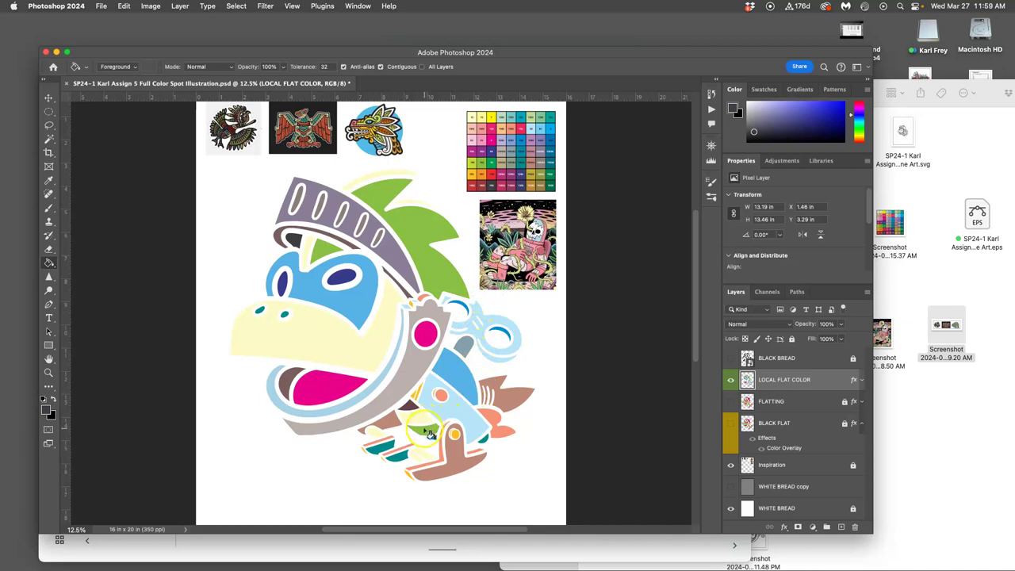
click(398, 425)
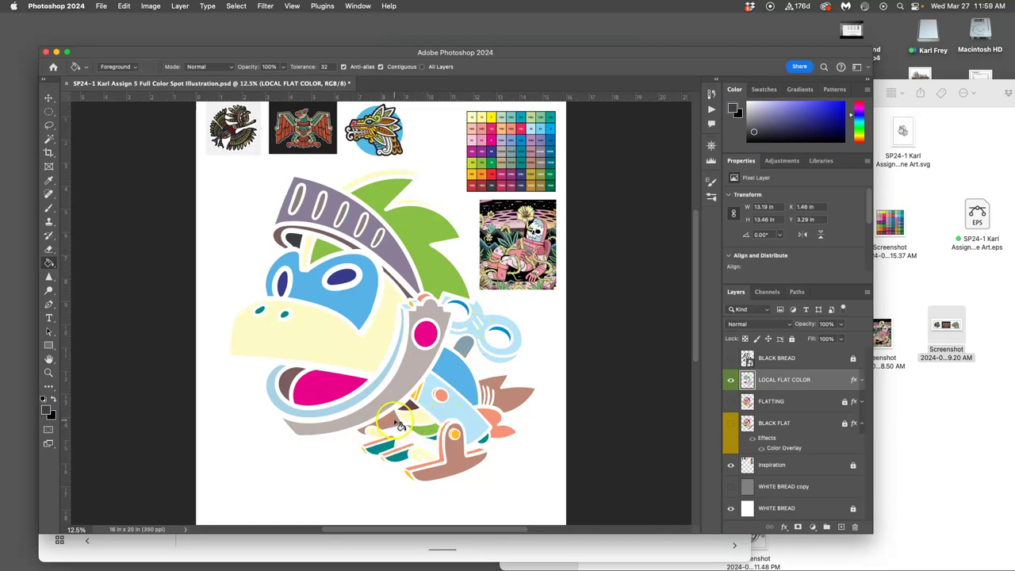
click(456, 439)
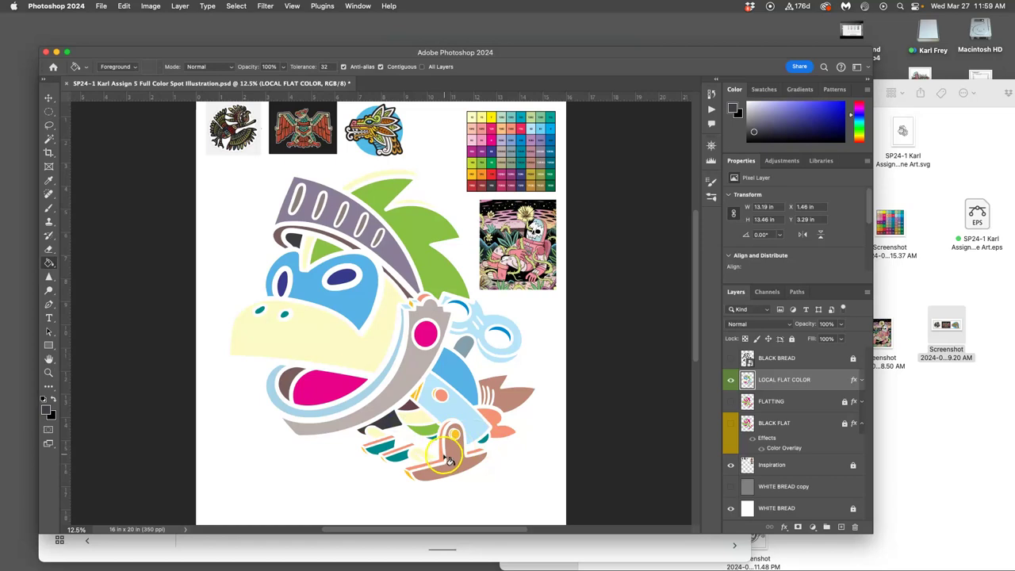
click(459, 456)
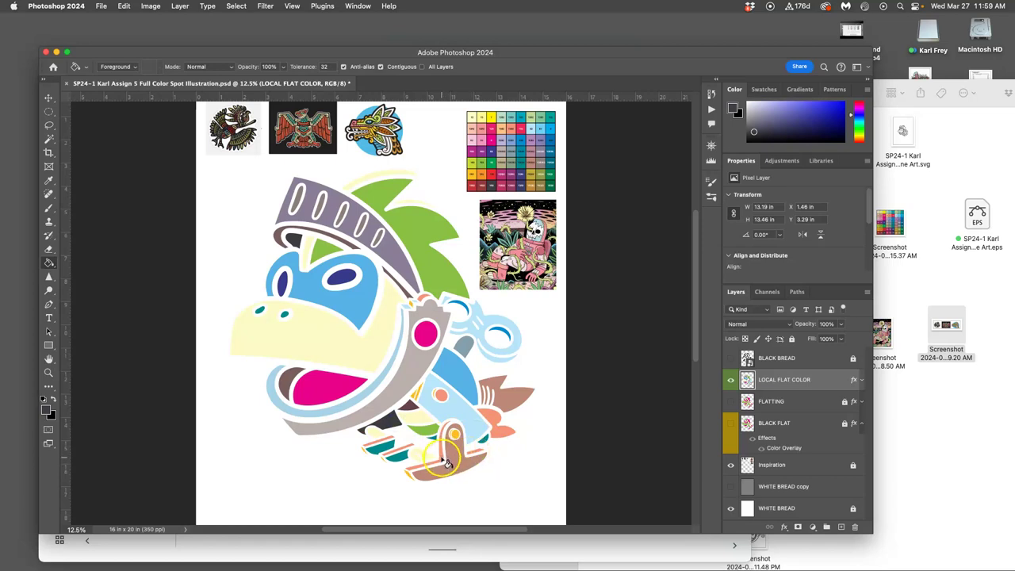
click(452, 428)
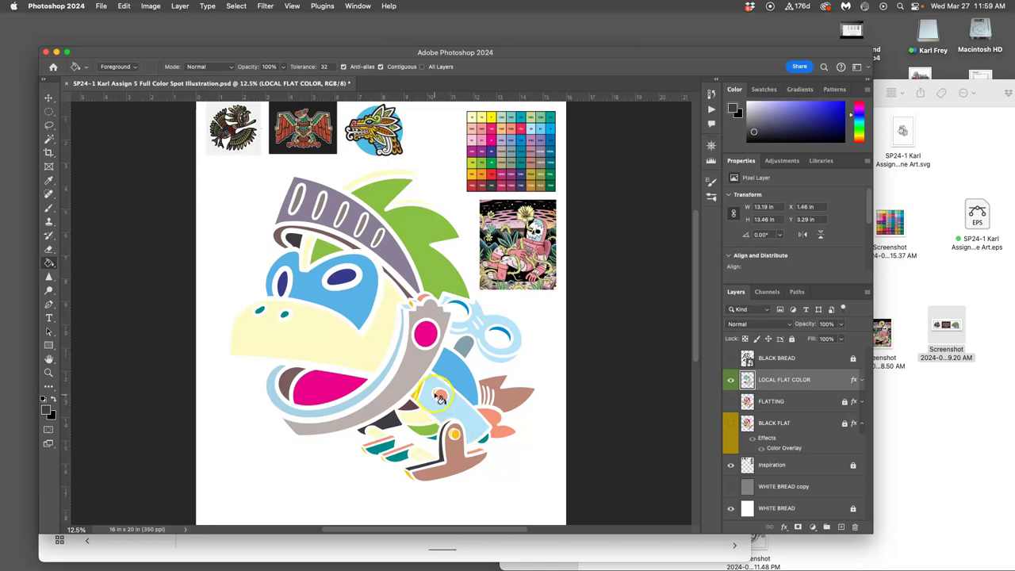
Step: Sample the warm gray palette swatch, fill the helmet's round hinge with it and try it on the tongue
click(538, 159)
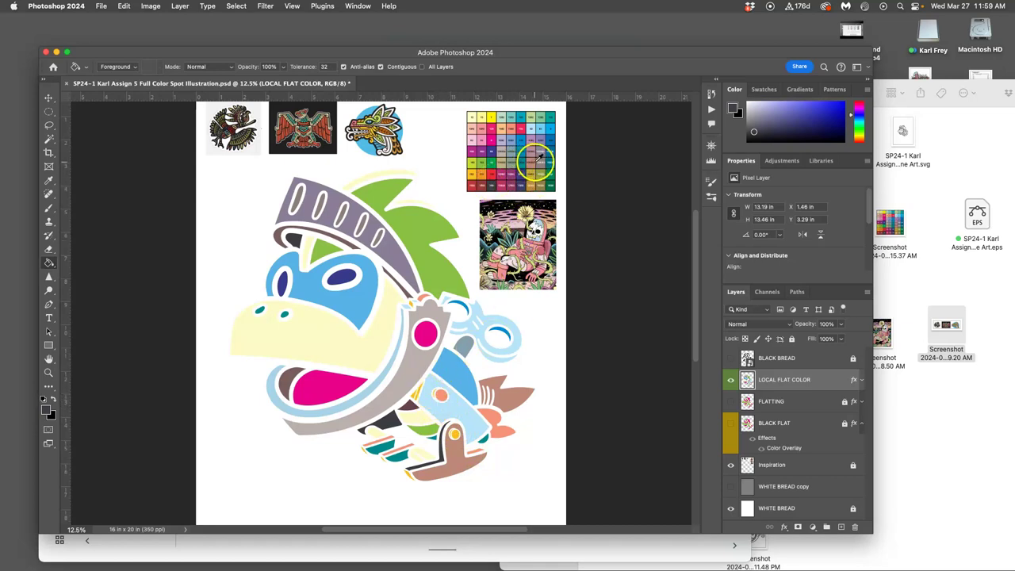
click(485, 351)
click(426, 334)
click(541, 155)
click(353, 381)
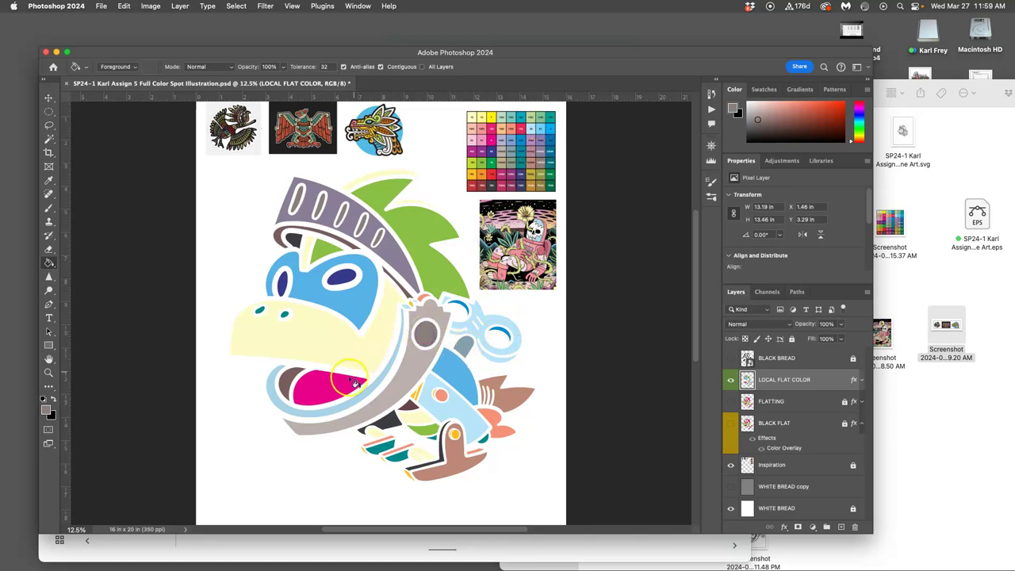
Step: Sample a soft pink from the palette and fill the tongue with it
click(514, 172)
click(494, 138)
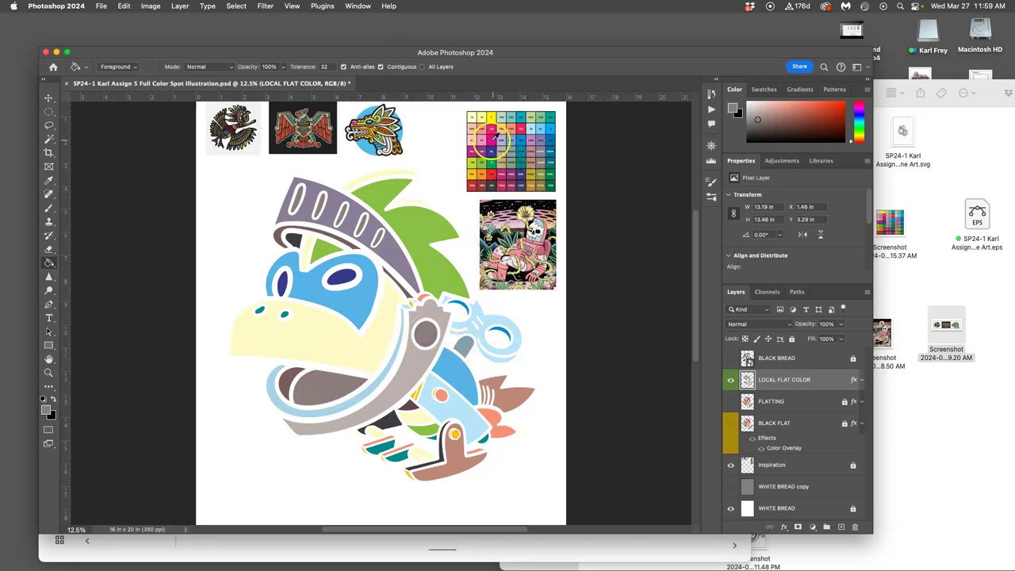
click(341, 381)
click(449, 344)
click(468, 413)
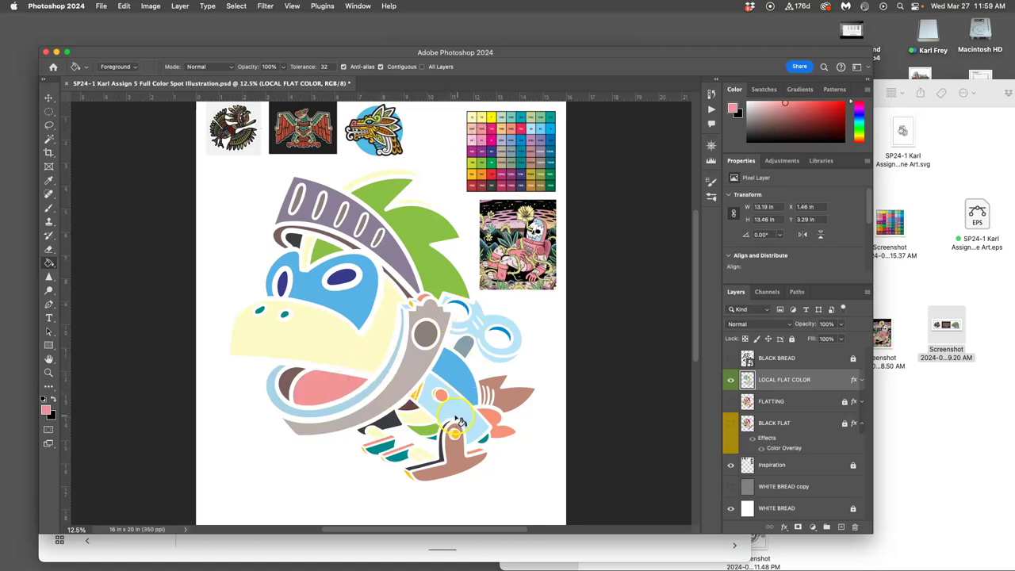
Step: Sample a muted olive green and fill the helmet crest, the forehead piece and the belly bands
click(503, 168)
alt+click(373, 119)
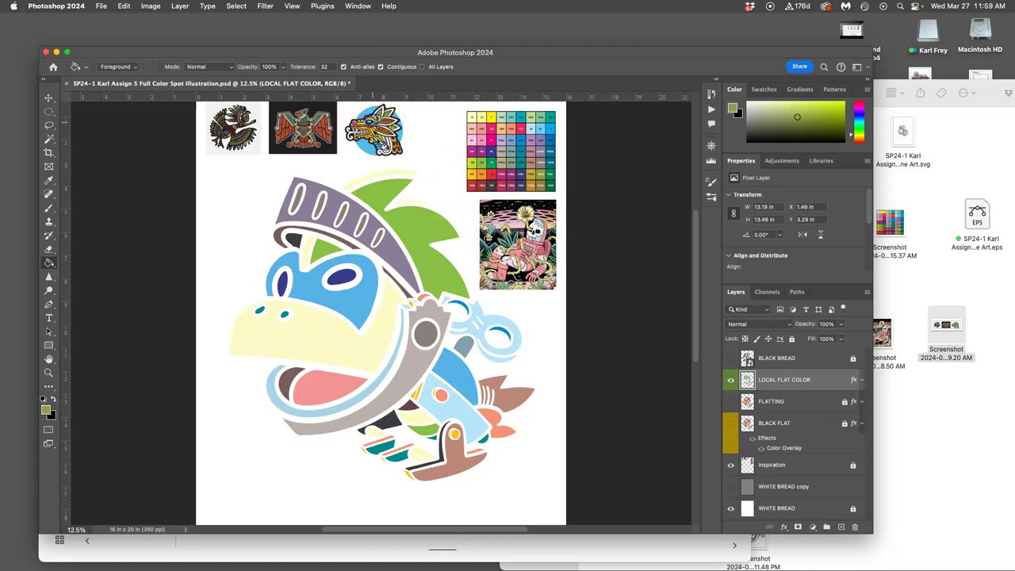
click(381, 205)
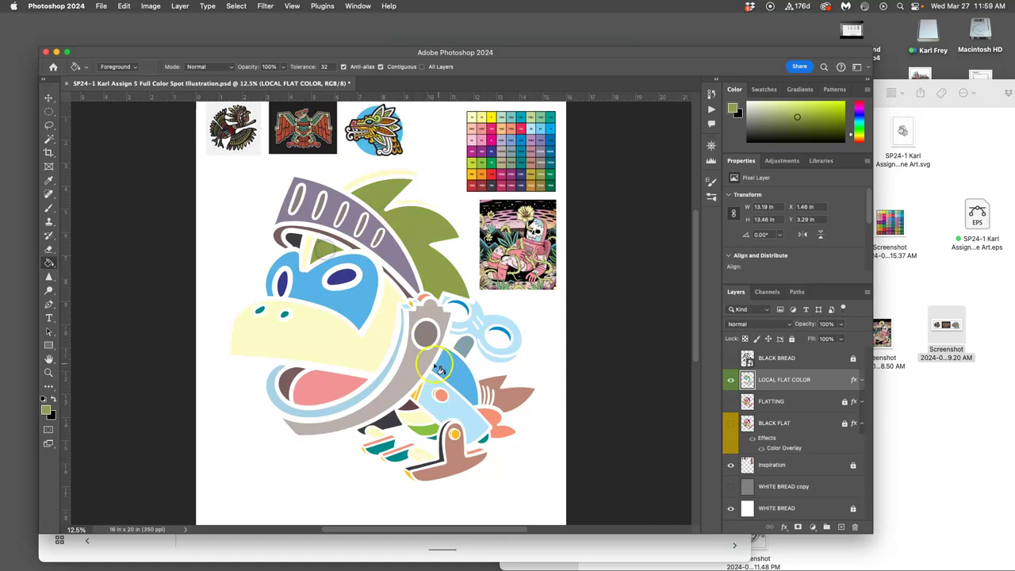
scroll(449, 387, right, 1)
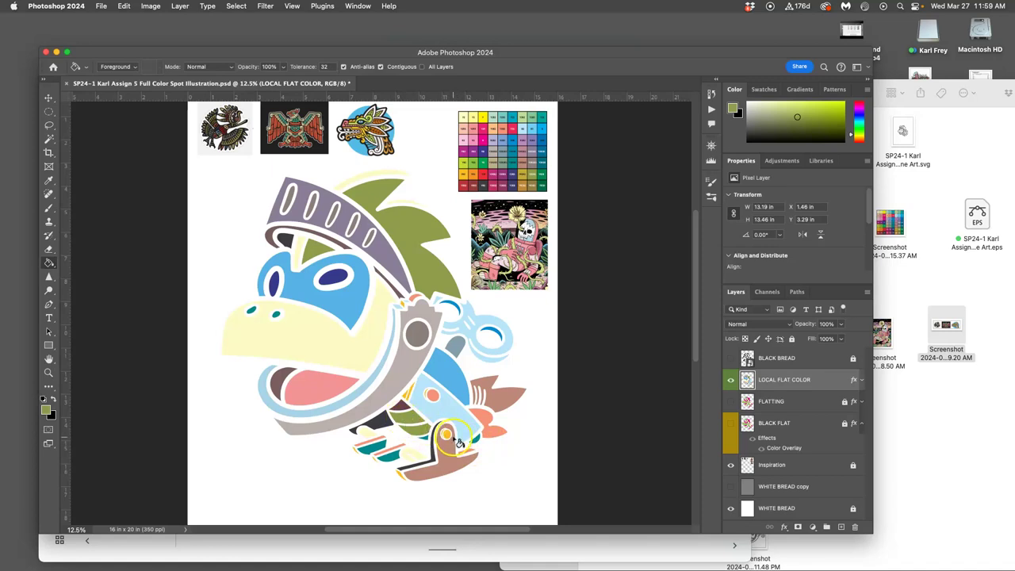
Step: Try the golden yellow palette swatch on the tail and replace it with the mustard swatch
alt+click(469, 175)
click(503, 400)
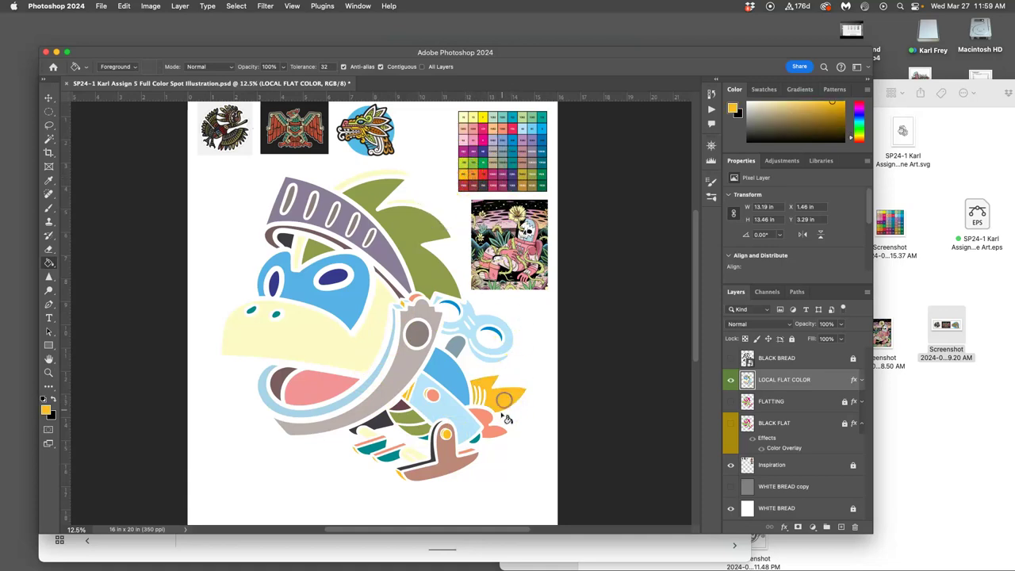
alt+click(522, 179)
click(504, 394)
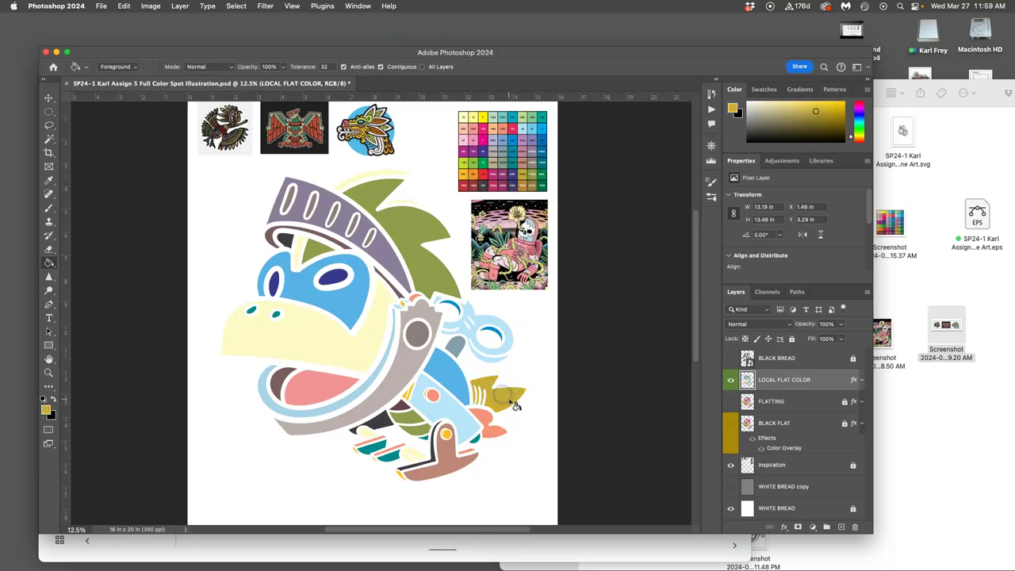
Step: Try a sky blue palette swatch on the salmon tuft below the tail, and fill the plate and leg bolts with cream sampled from the face
alt+click(533, 128)
click(493, 431)
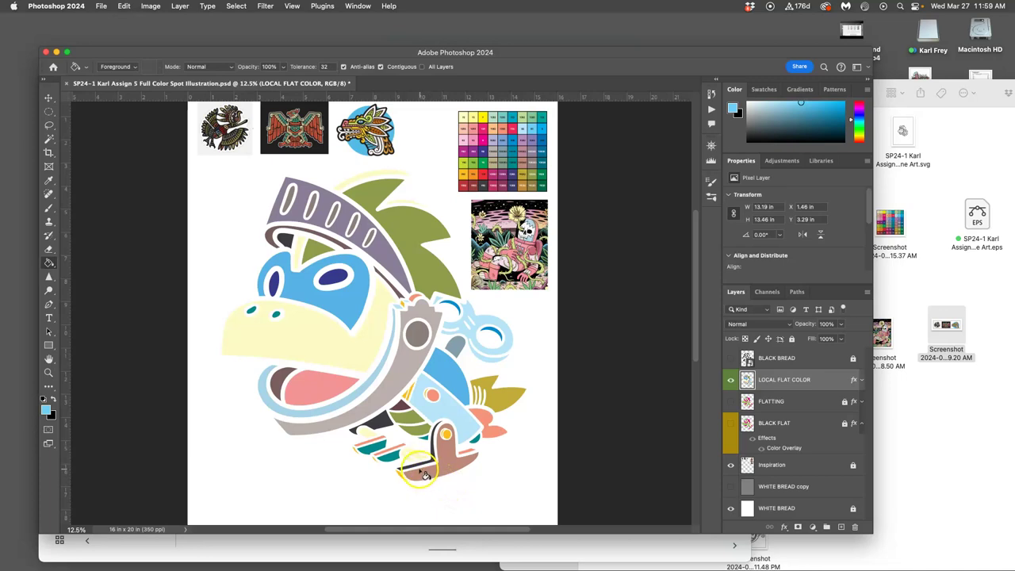
alt+click(400, 329)
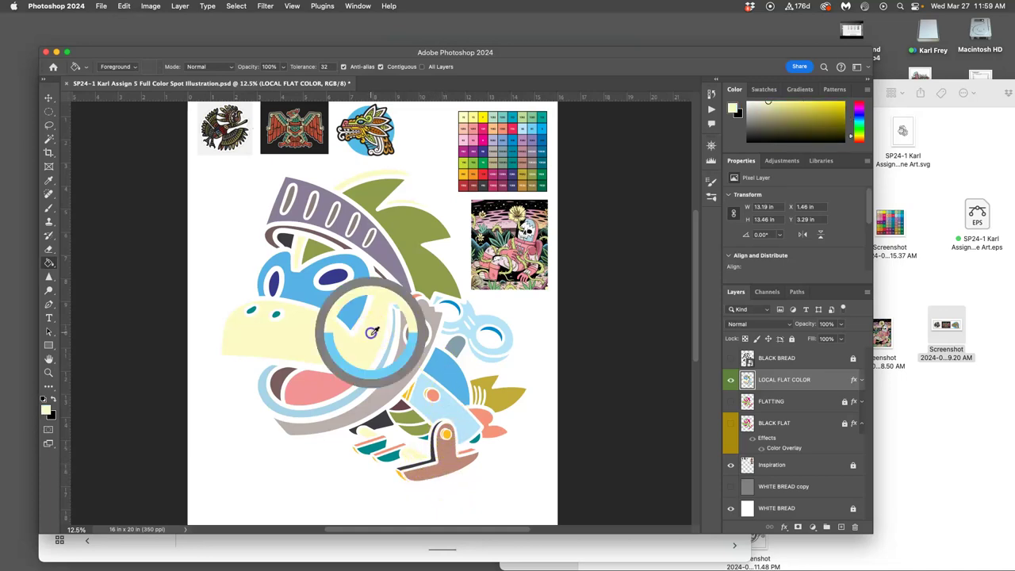
click(448, 436)
click(433, 397)
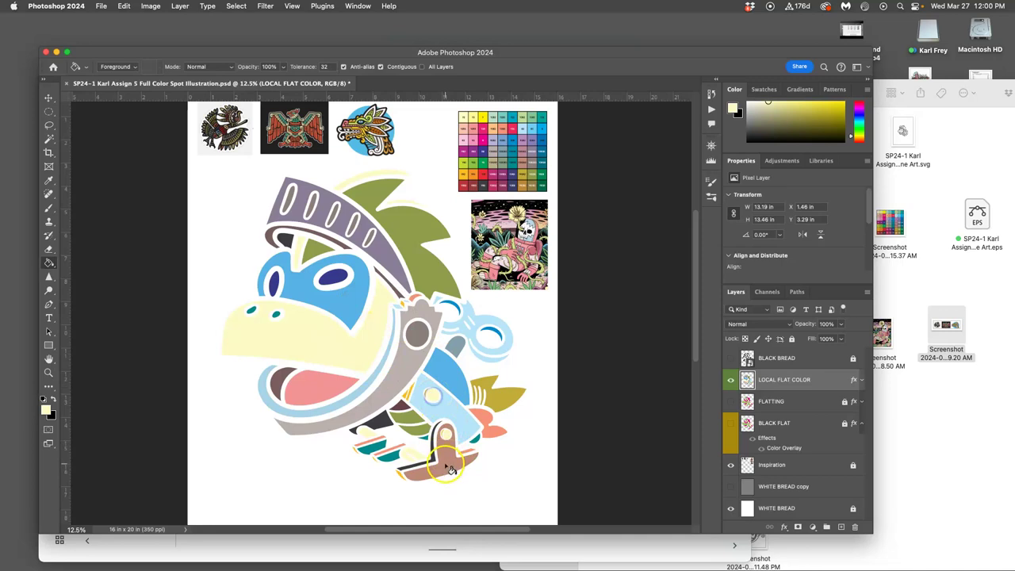
Step: Show the BLACK BREAD line art layer over the flat colors
click(730, 358)
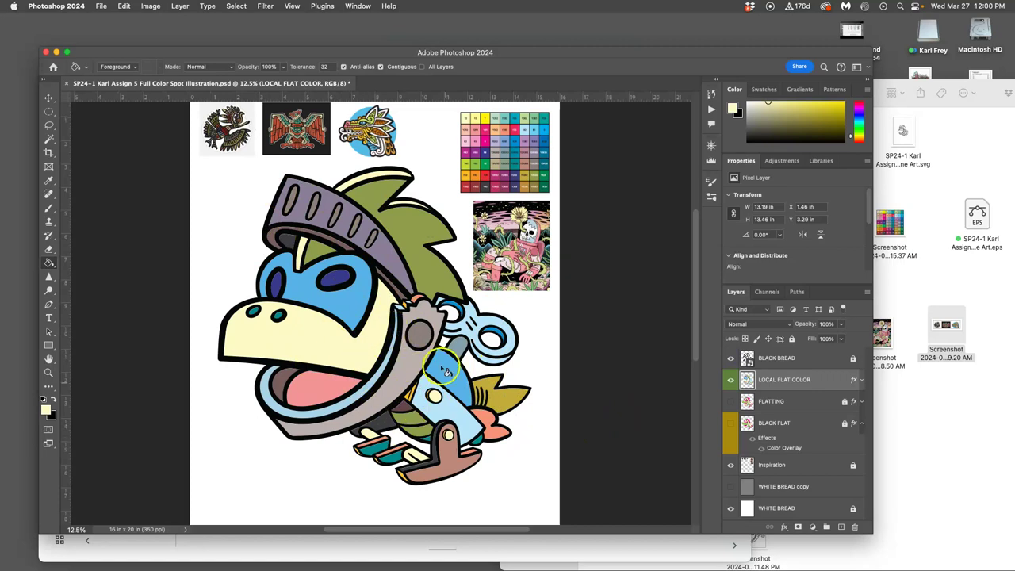
scroll(432, 397, left, 5)
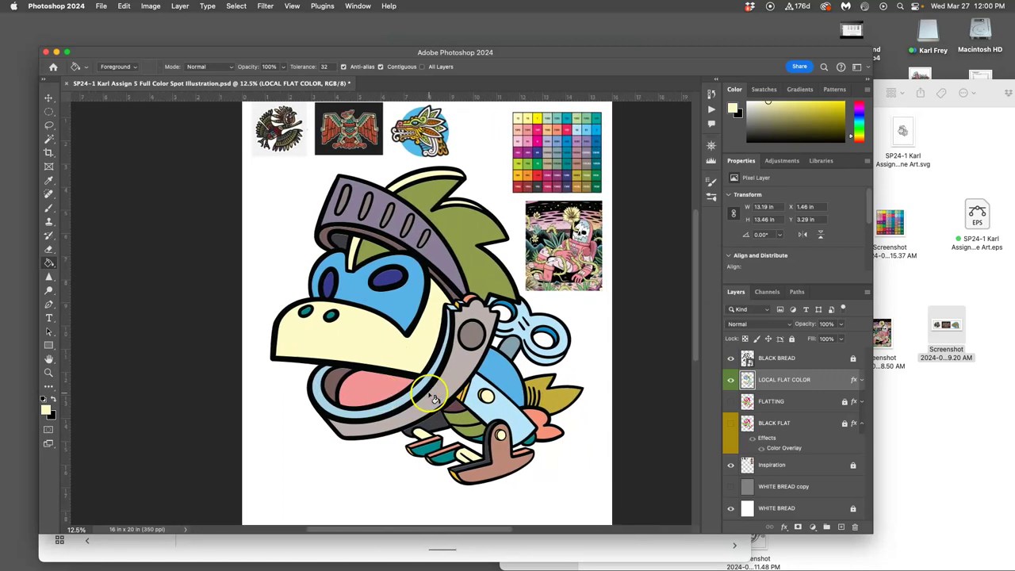
scroll(493, 461, right, 1)
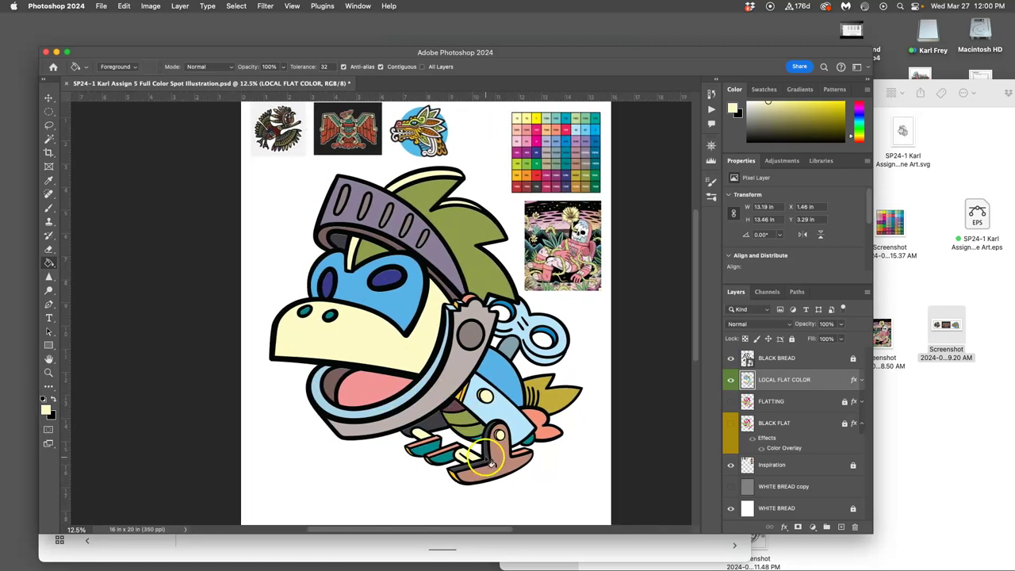
Step: Sample the warm gray of the helmet hinge and fill the golden sliver beside the pale blue plate and the wind-up key's inner edges
key(super+equal)
scroll(500, 454, down, 3)
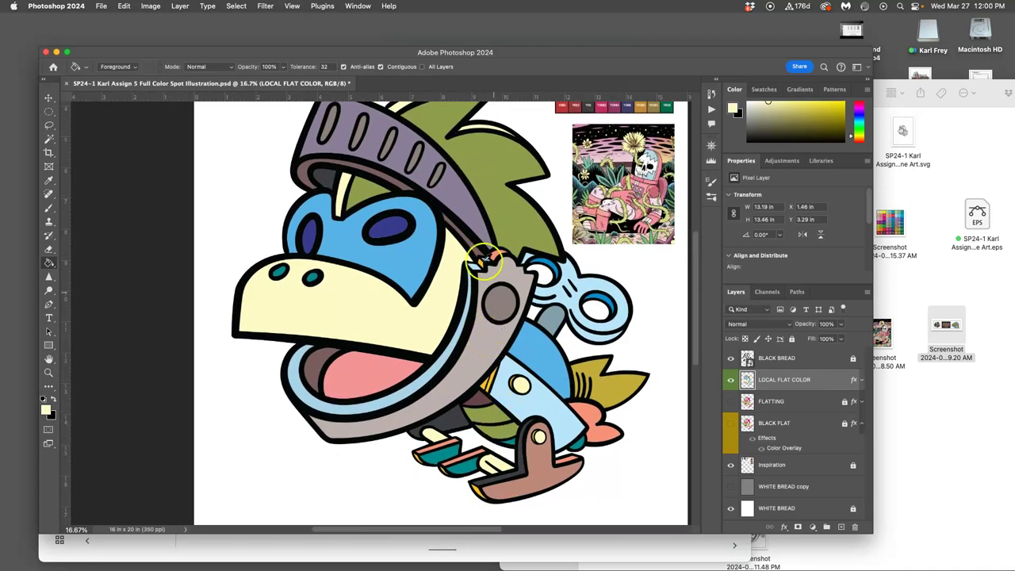
alt+click(302, 173)
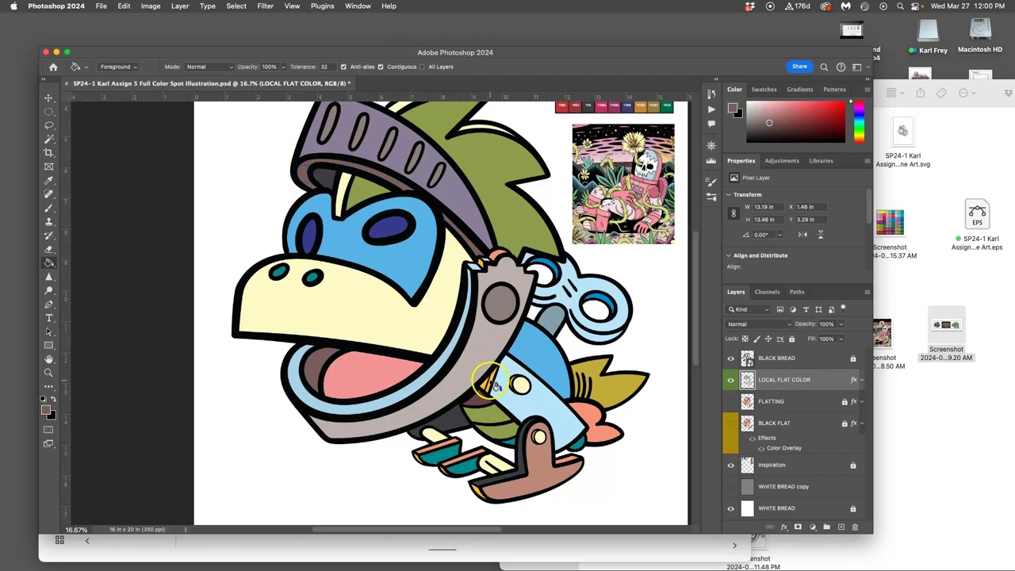
alt+click(499, 306)
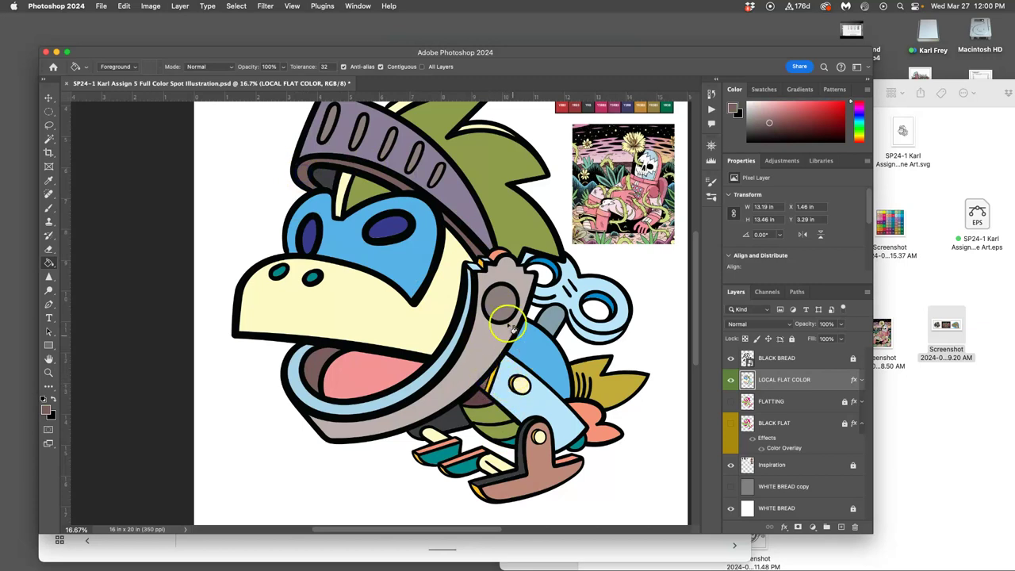
click(492, 384)
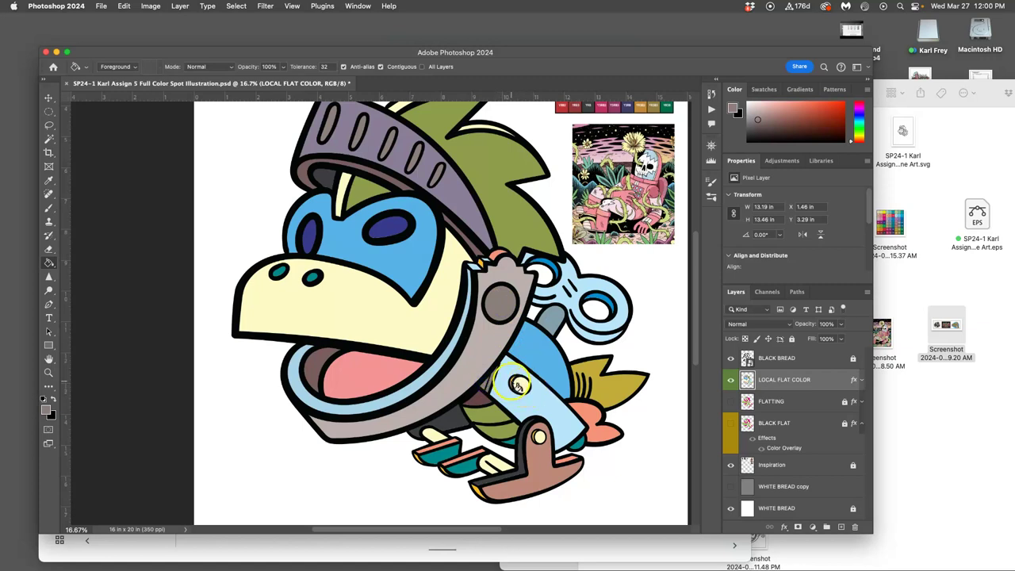
click(573, 329)
click(604, 302)
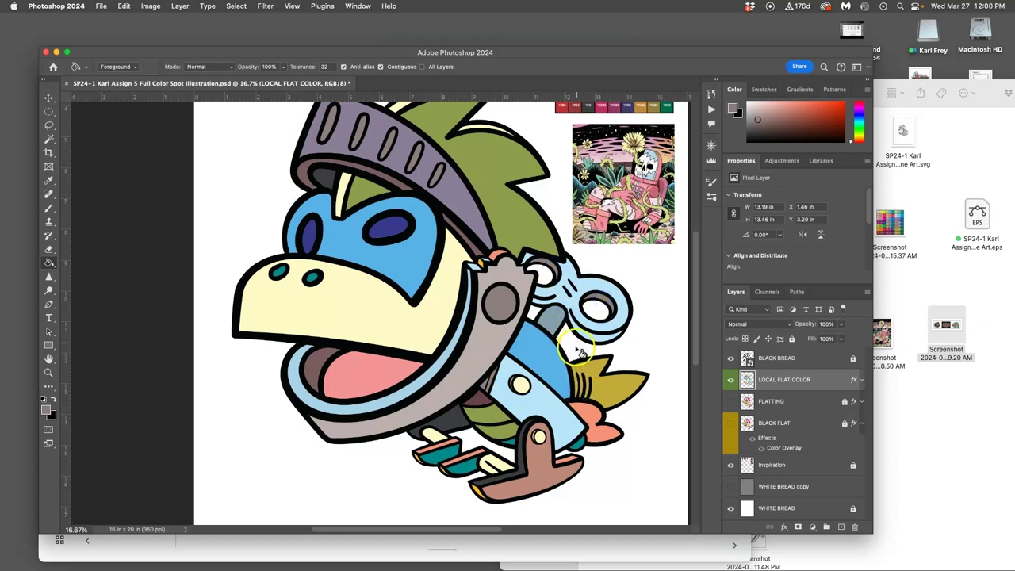
Step: Fill the green belly bands with dark and light warm grays matching the helmet
click(502, 434)
click(488, 418)
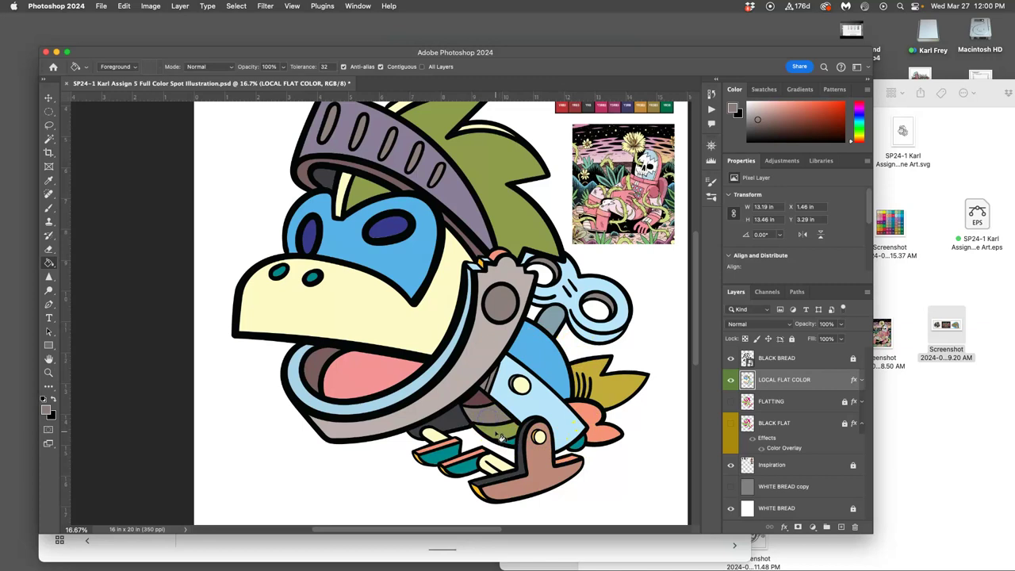
click(501, 428)
click(524, 441)
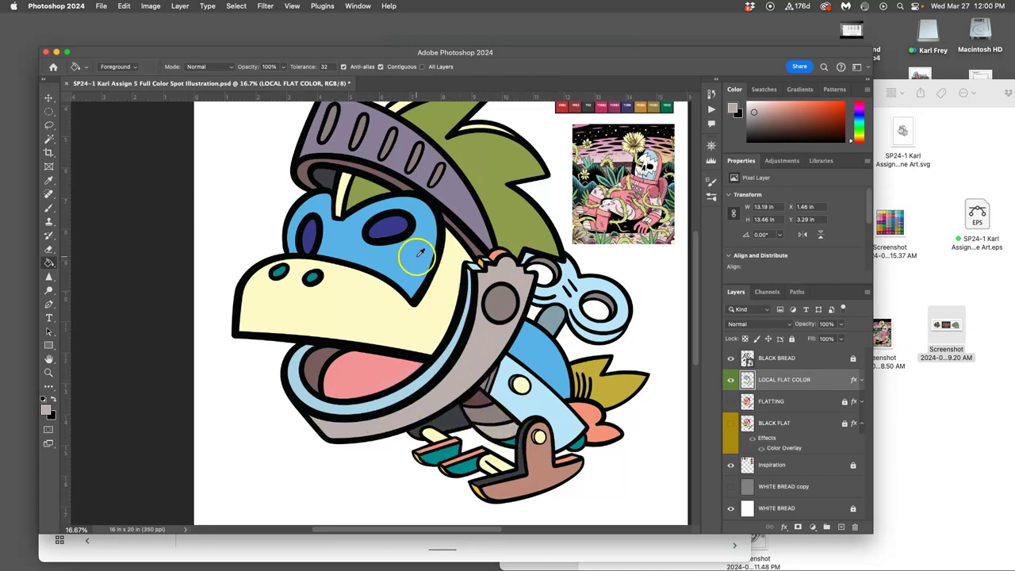
Step: Sample the navy of the eye, mute it to a slate purple, and fill both eyes and the teal foot parts
click(395, 227)
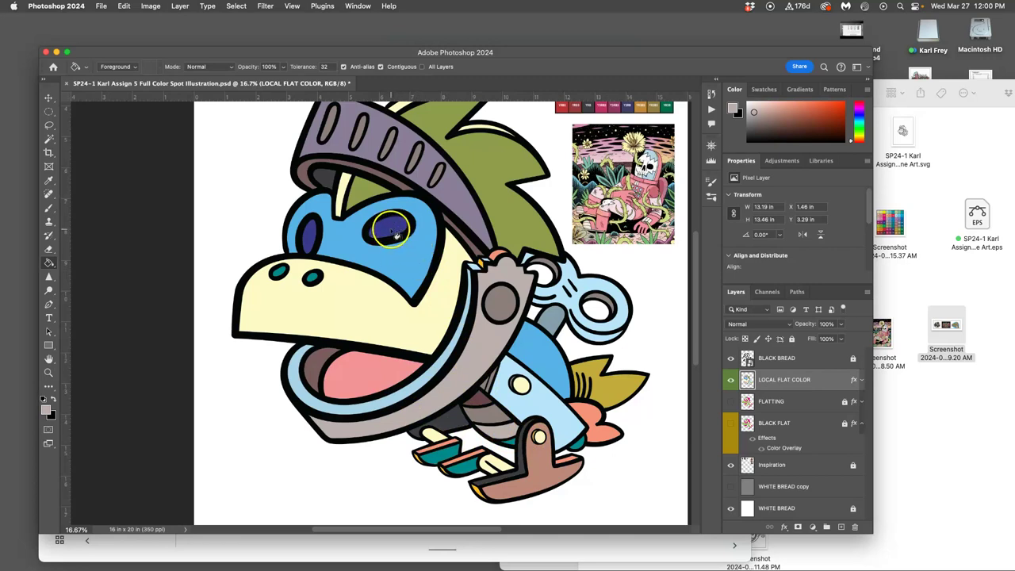
alt+click(394, 230)
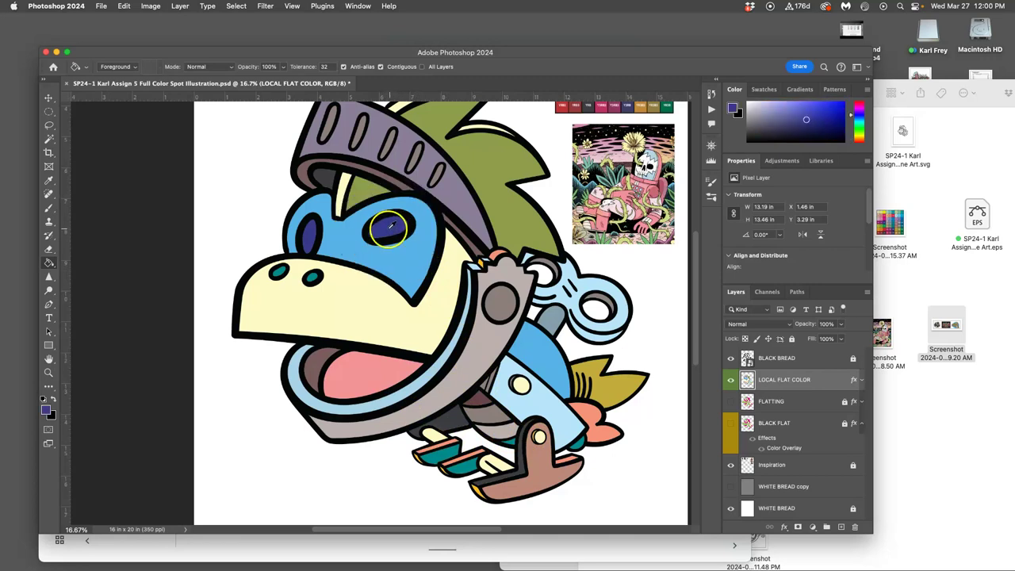
click(779, 115)
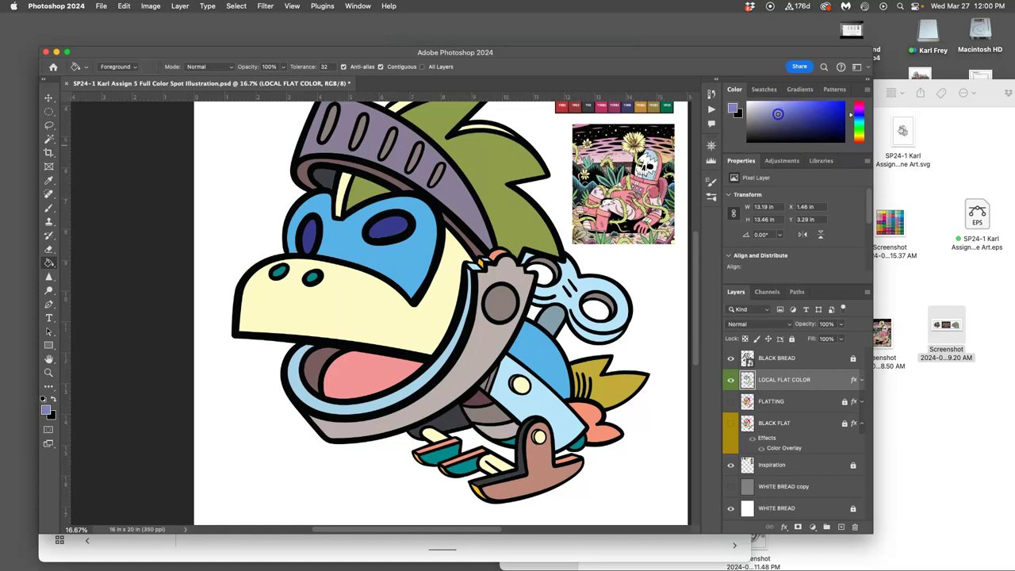
alt+click(397, 226)
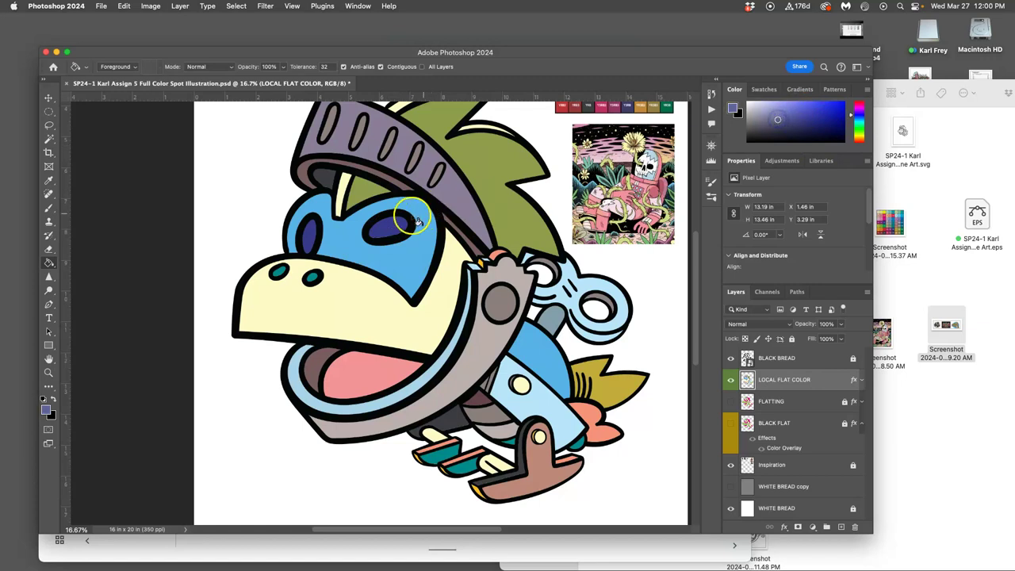
click(333, 244)
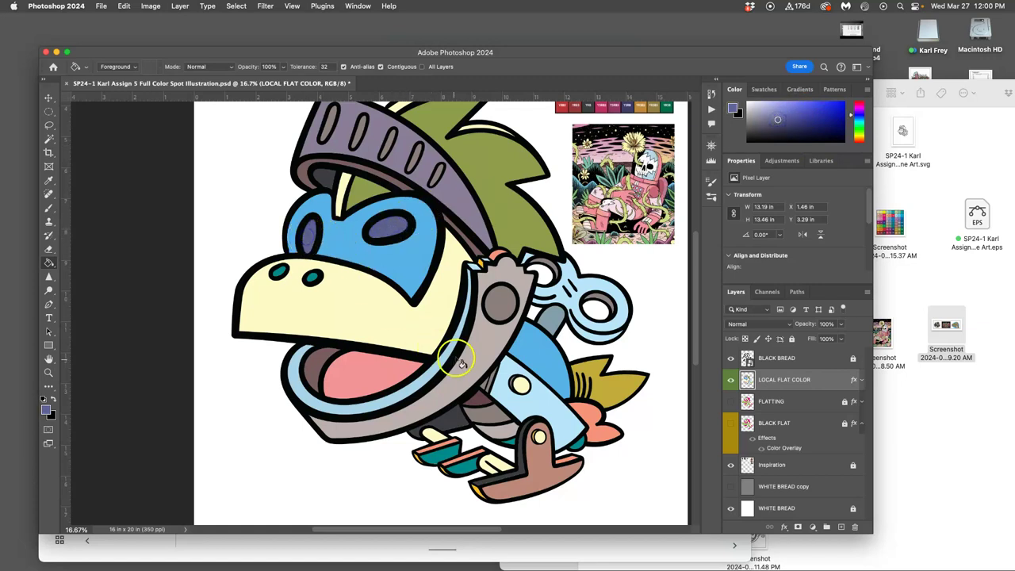
click(545, 452)
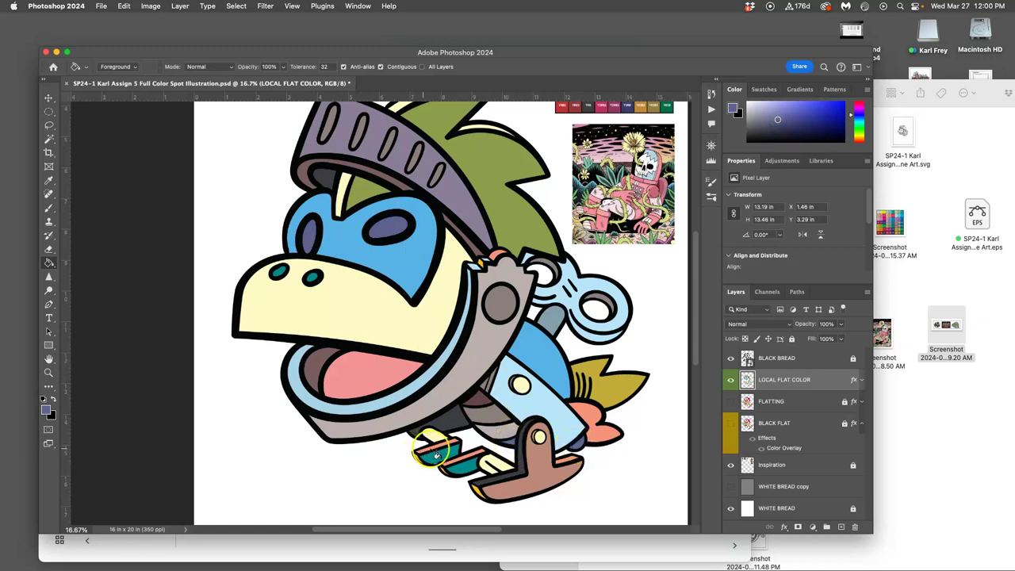
click(468, 467)
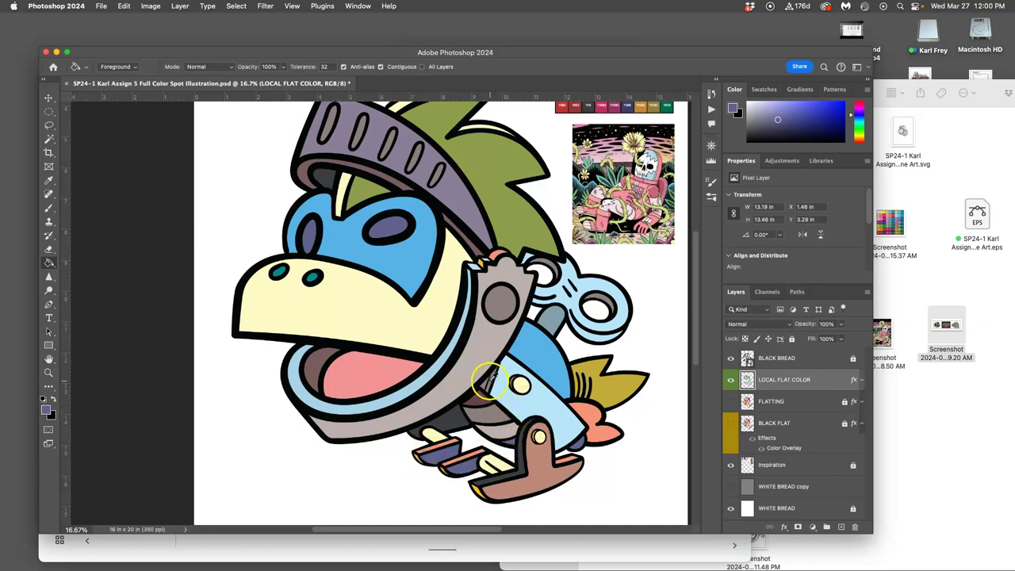
Step: Sample the gray beside the pale blue shoulder plate and fill the golden slivers at the tips of the feet
alt+click(487, 363)
click(495, 379)
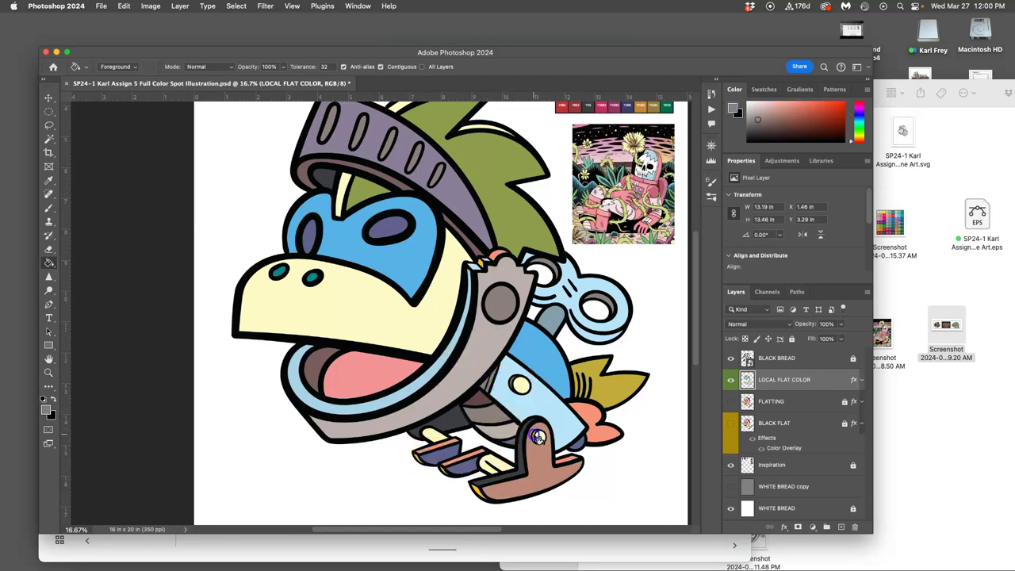
click(421, 462)
click(476, 489)
Step: Sample the pale blue of the shoulder plate and fill the purple helmet visor with it
alt+click(545, 397)
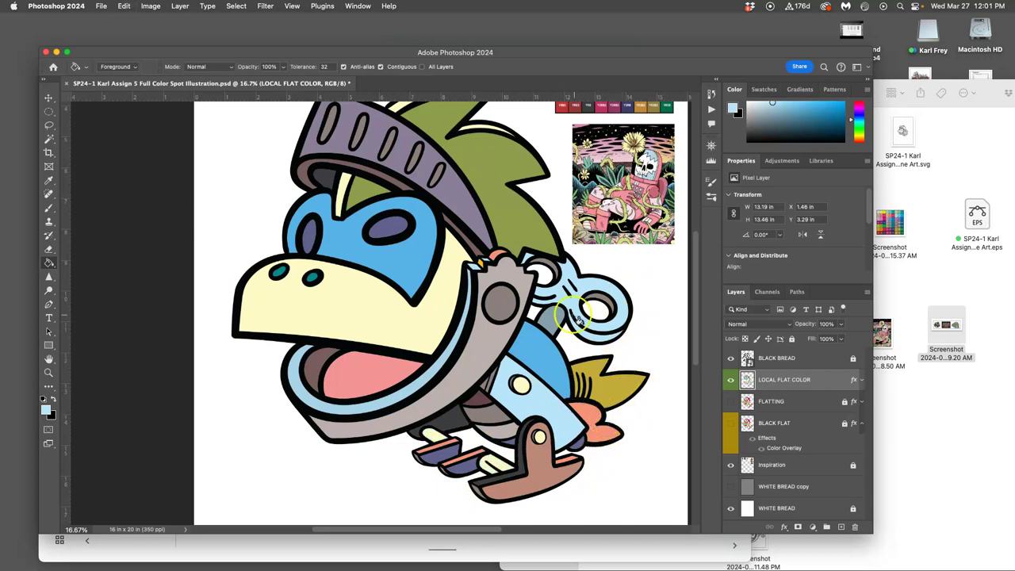
scroll(579, 325, up, 3)
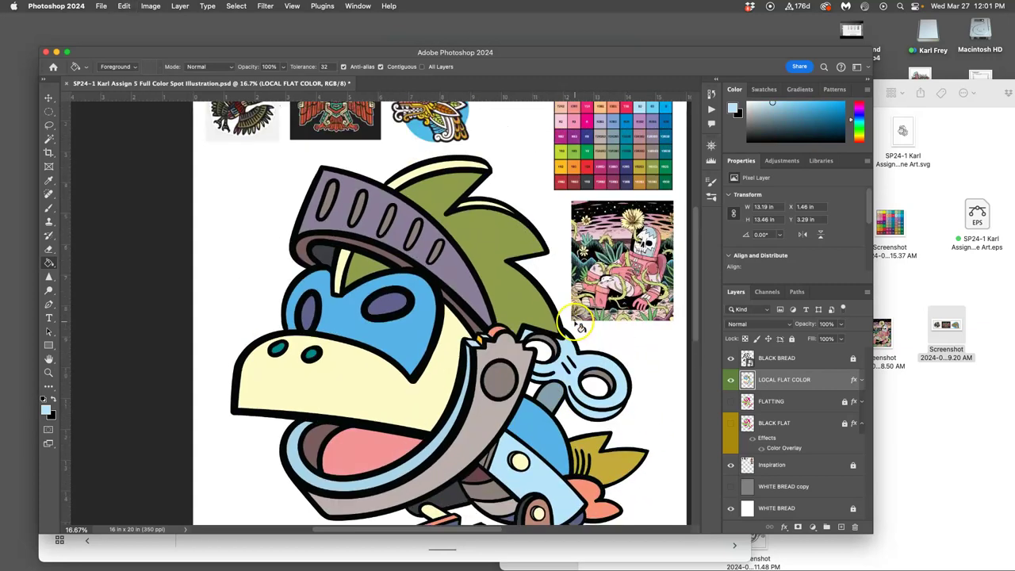
click(449, 266)
scroll(516, 321, down, 4)
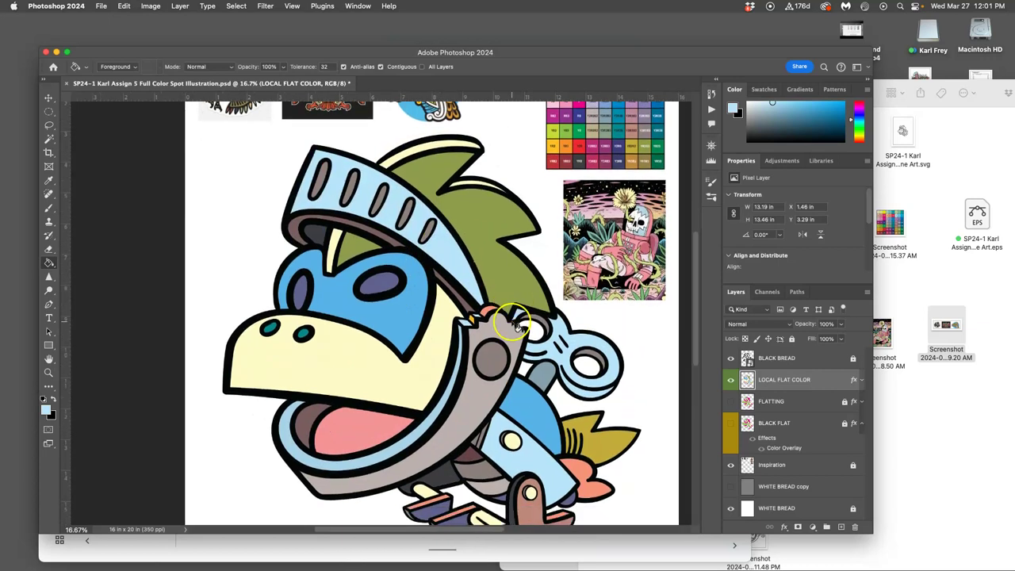
scroll(519, 325, right, 2)
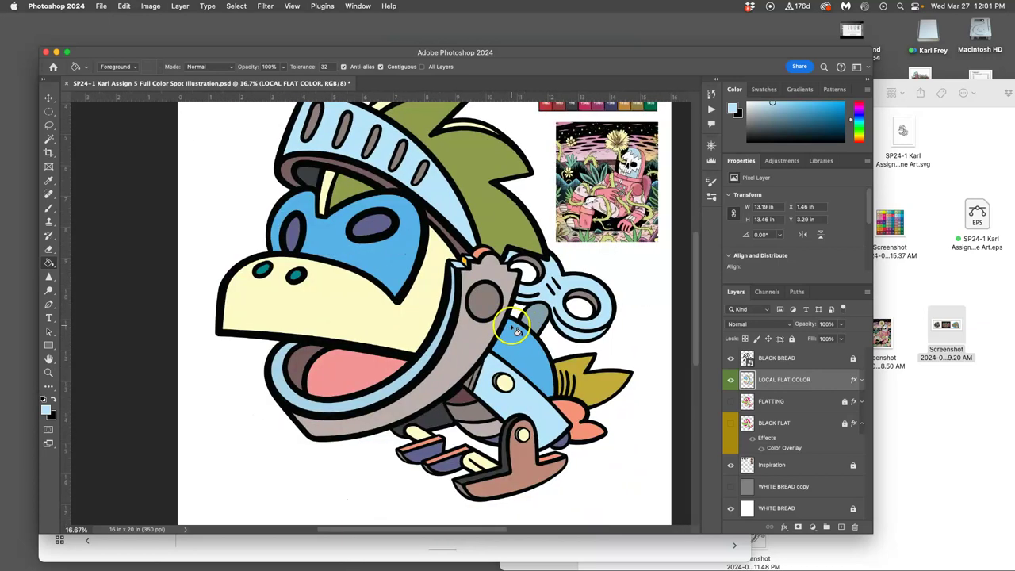
scroll(576, 377, up, 1)
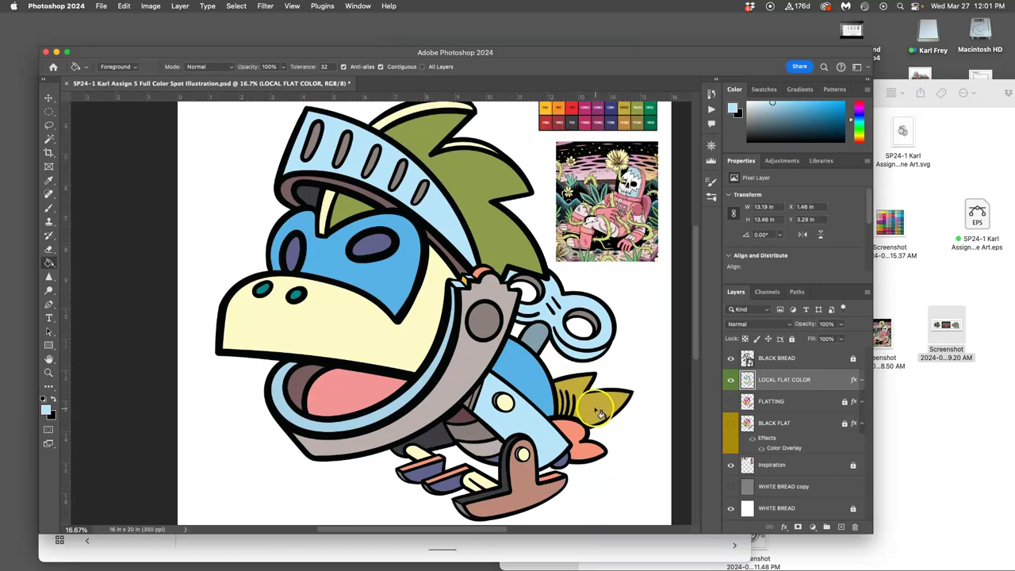
Step: Sample the mustard of the tail and fill the green crest, including the tuft under the visor
alt+click(599, 411)
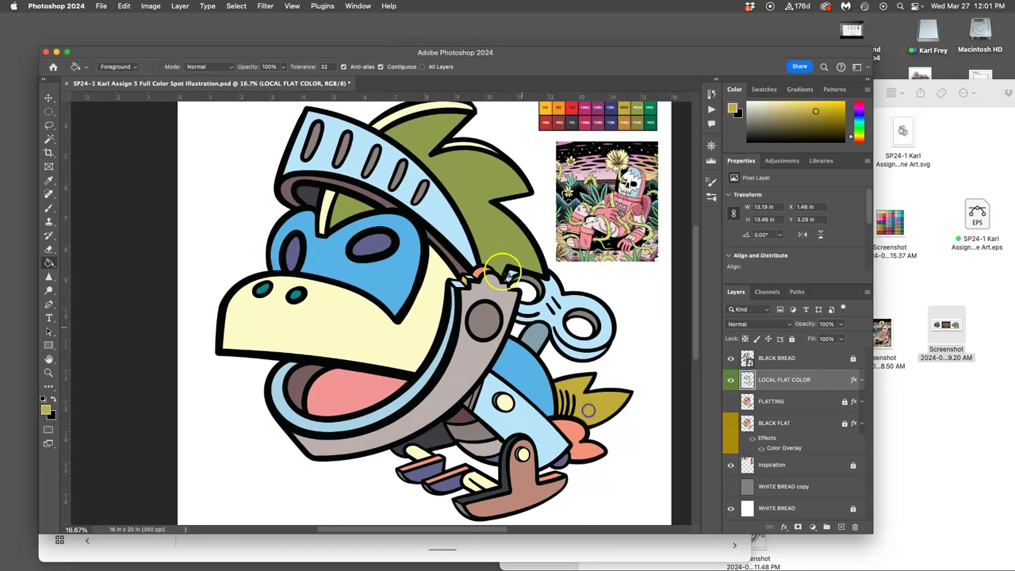
click(483, 214)
click(376, 215)
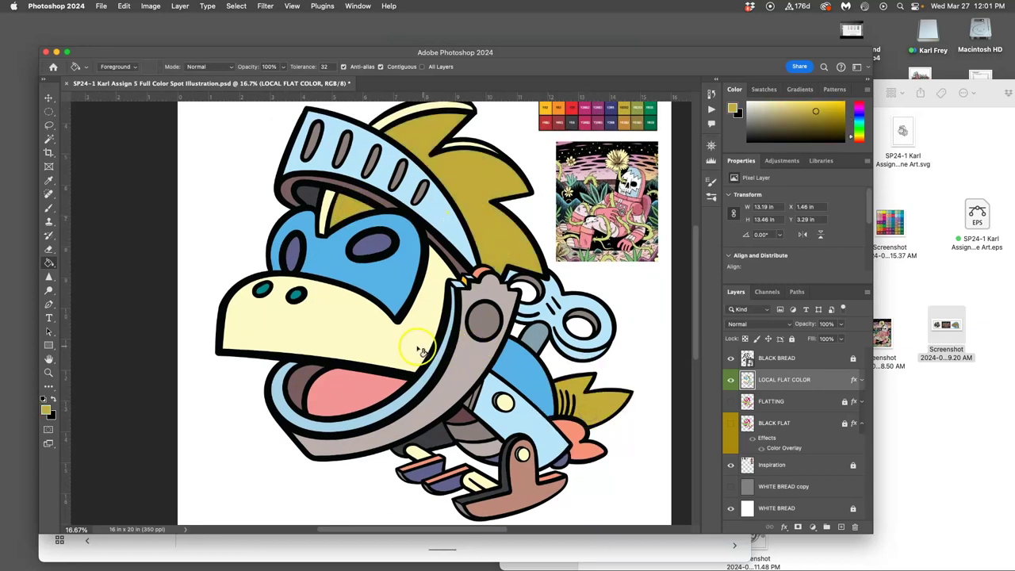
Step: Try a dark warm gray palette swatch on the blue face mask and replace it with a lighter warm gray
key(super+minus)
key(super+minus)
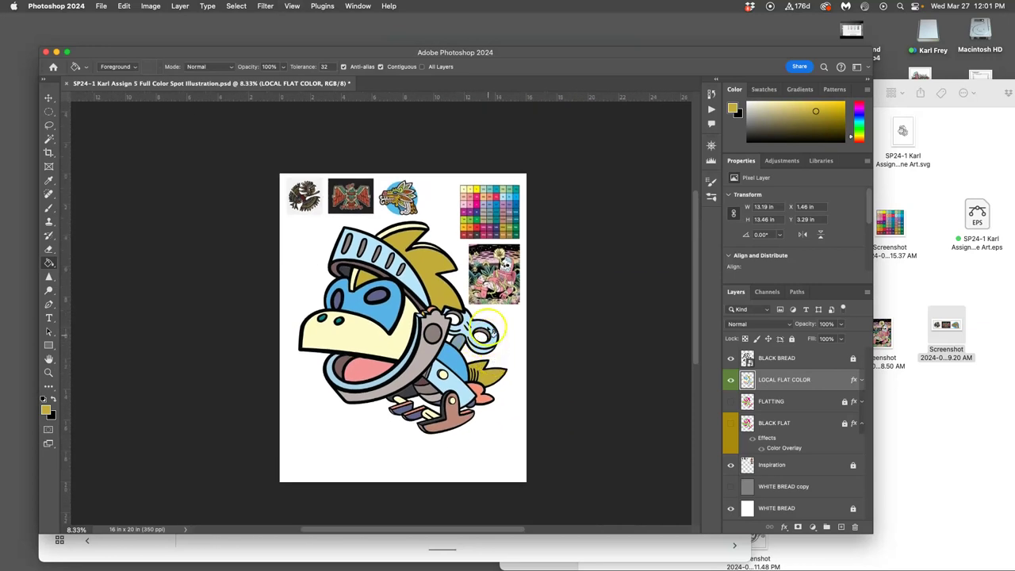
alt+click(511, 224)
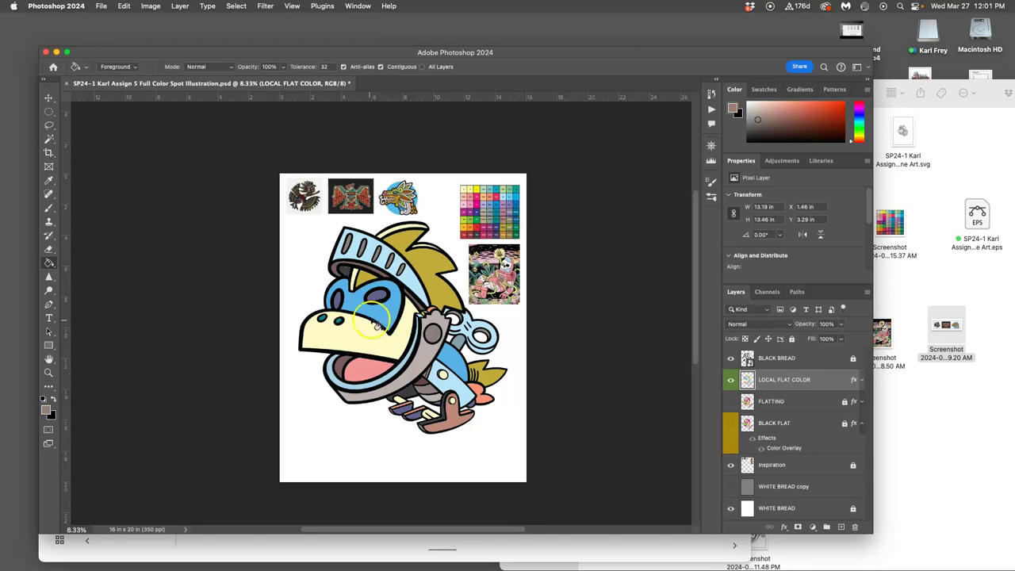
click(380, 316)
scroll(444, 309, up, 1)
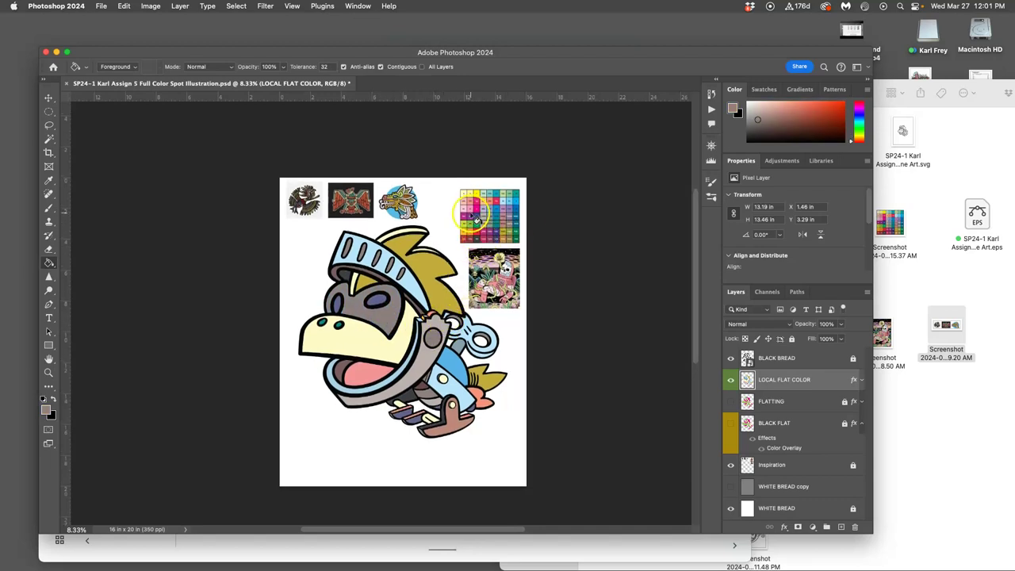
click(362, 314)
Step: Try the light warm gray on the pale blue shoulder plate and undo the fill
click(450, 379)
click(468, 399)
click(423, 426)
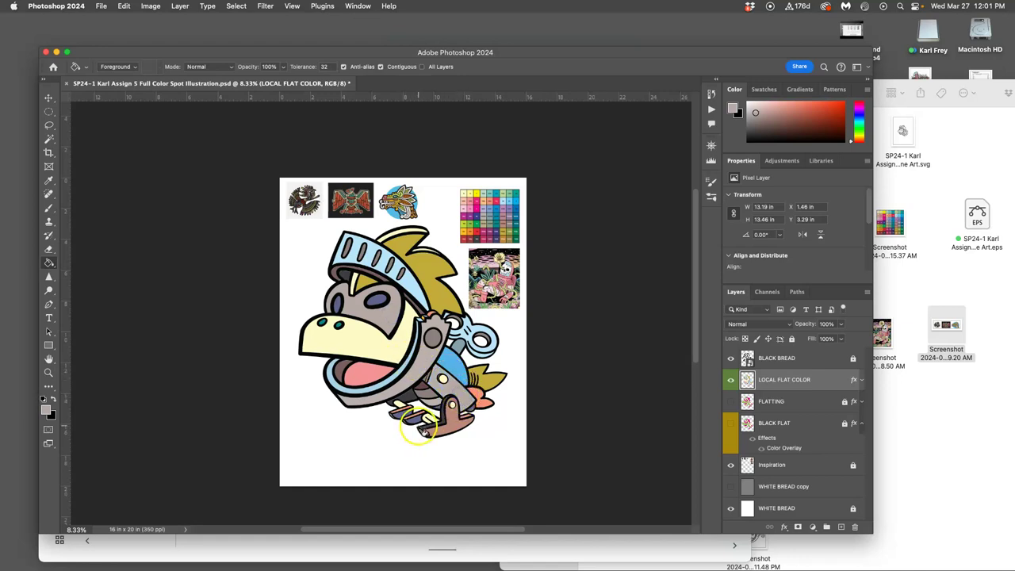
key(super+z)
click(426, 426)
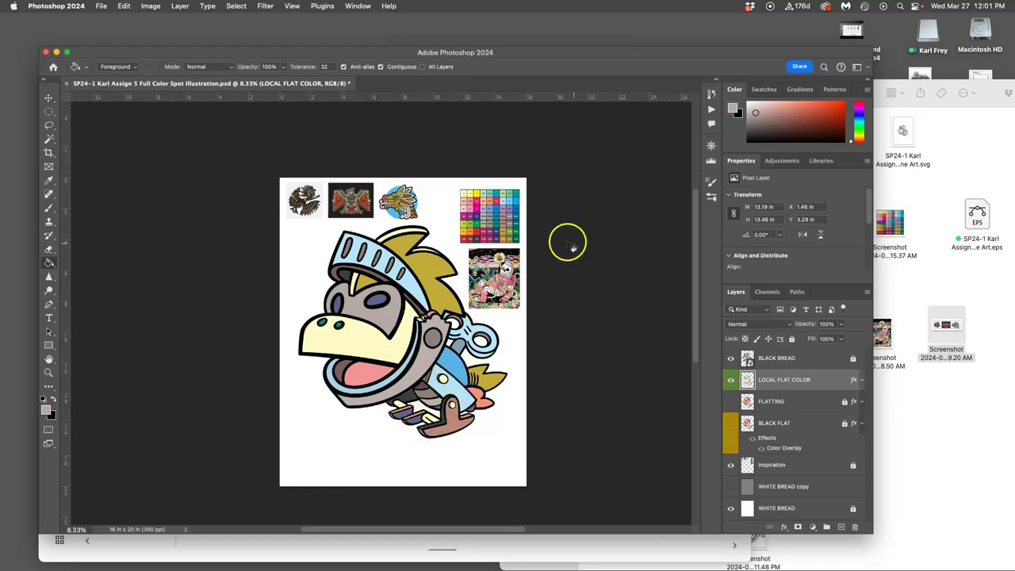
Step: Fill the helmet hinge and shoulder plate with the pale pink palette swatch, and undo a trial of it on the tail
alt+click(469, 205)
click(458, 390)
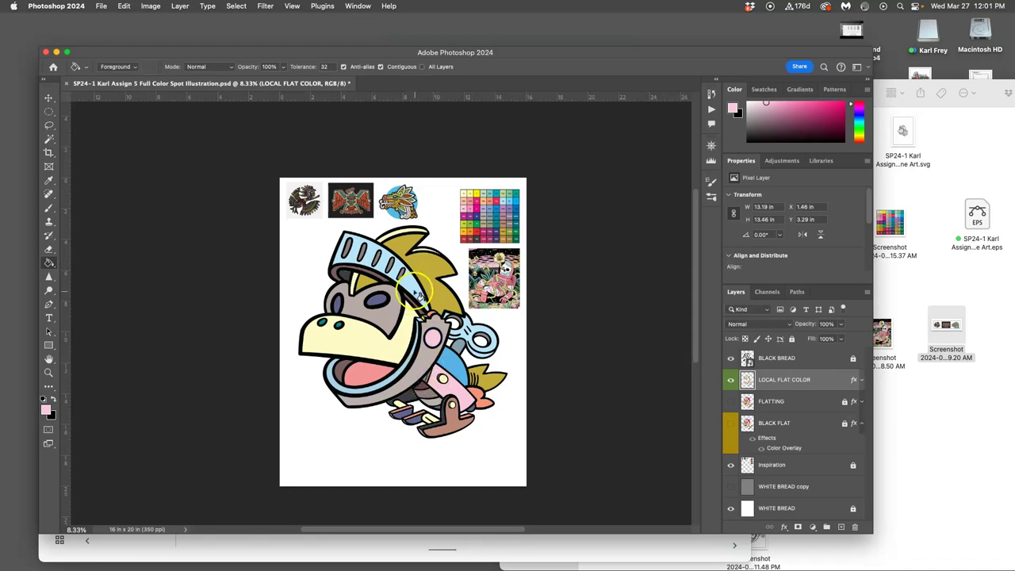
click(491, 385)
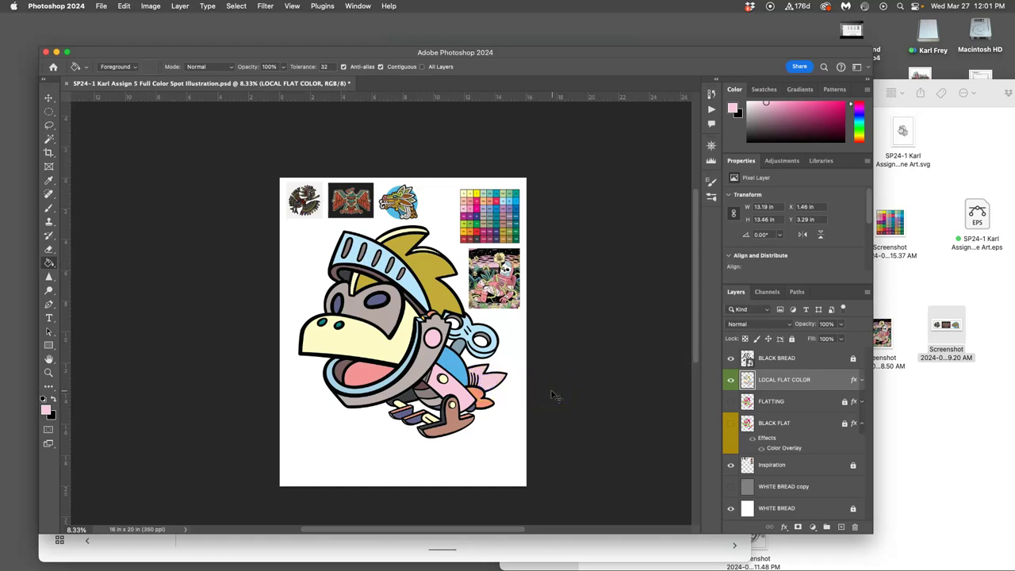
key(super+z)
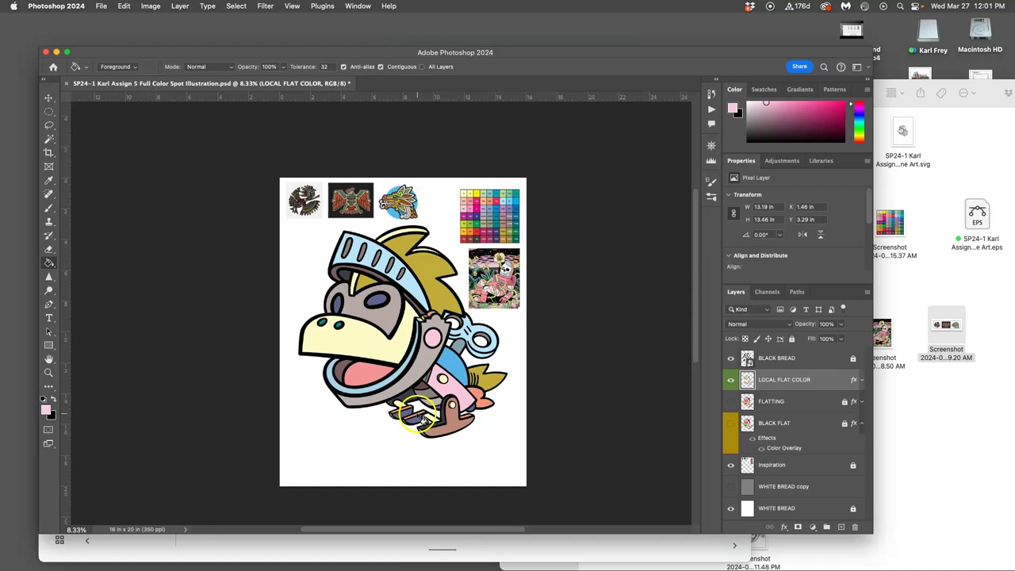
Step: Sample the salmon of the tuft below the tail, soften it to peach, and fill the tuft, foot edges and one toe peg
key(super+equal)
key(super+equal)
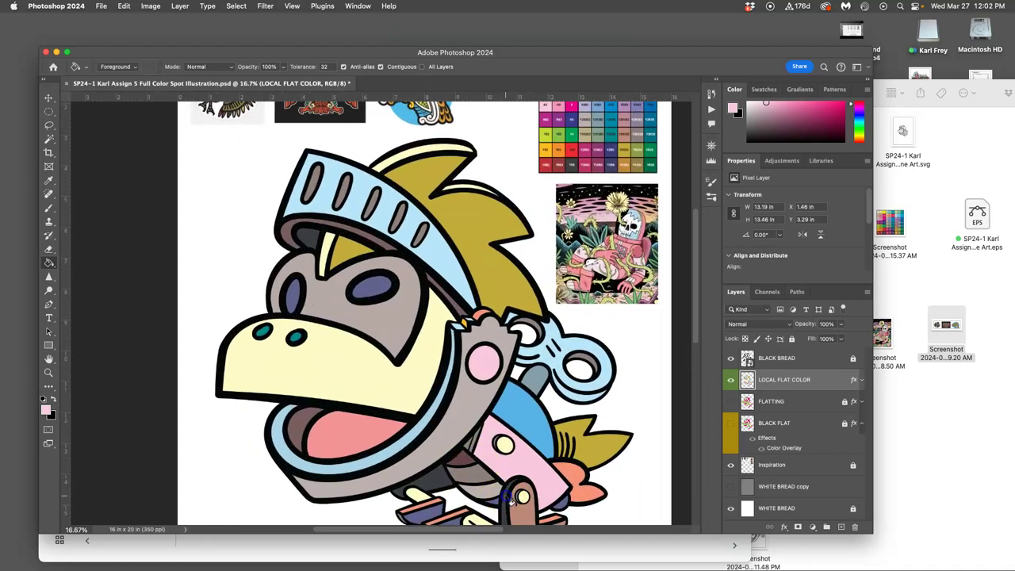
scroll(503, 446, down, 5)
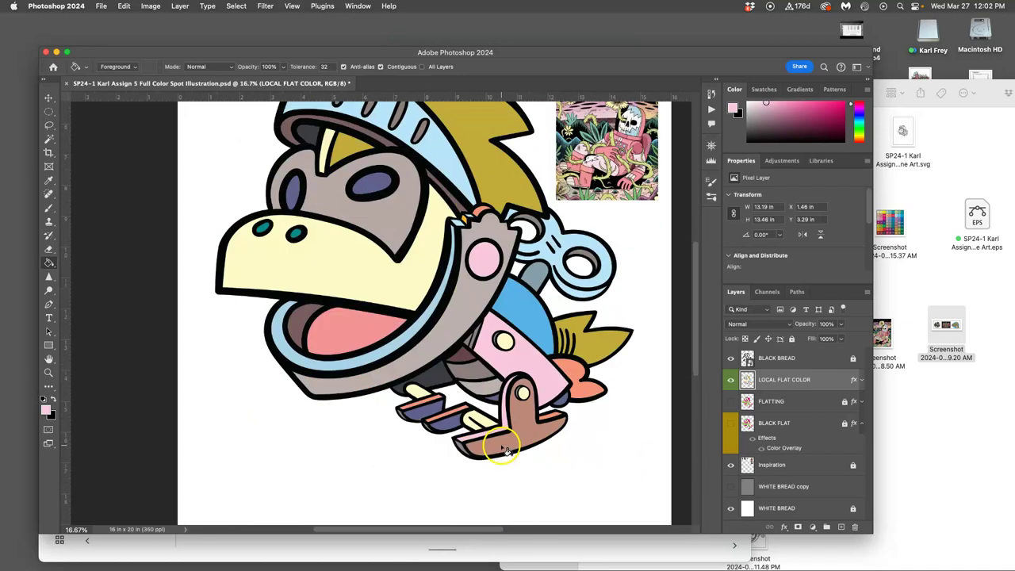
alt+click(583, 391)
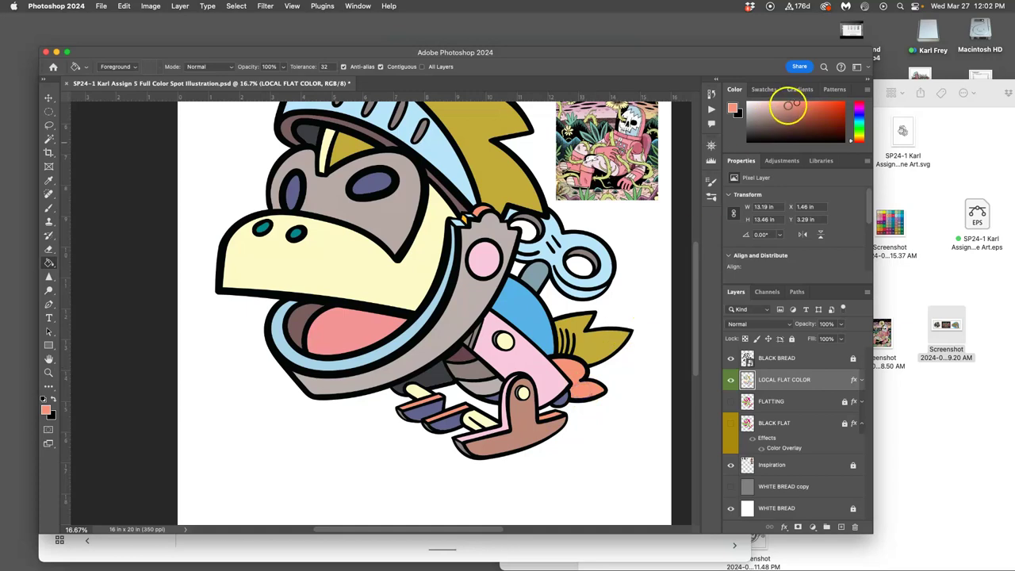
click(509, 405)
click(514, 431)
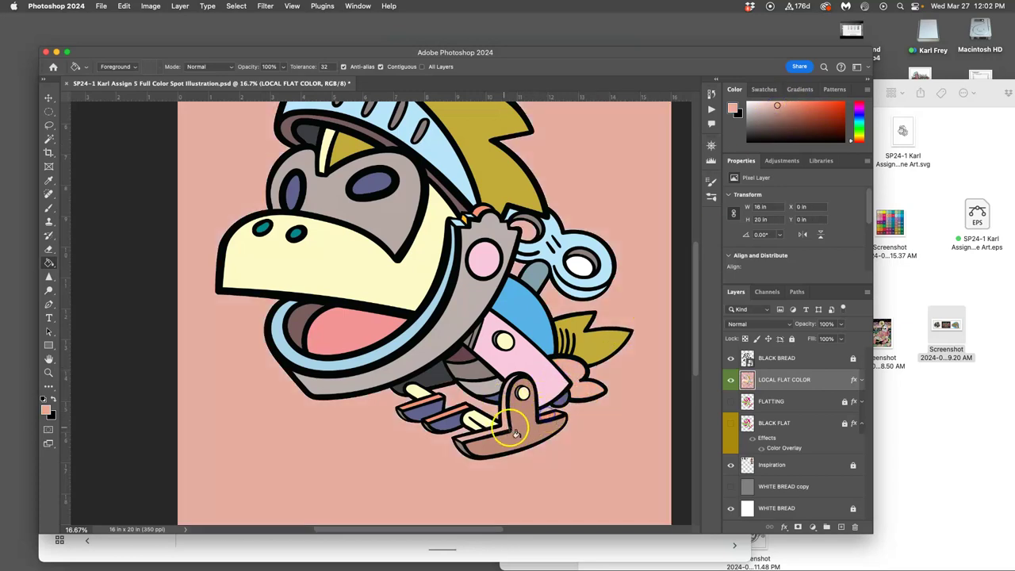
key(super+z)
click(482, 423)
click(429, 395)
click(480, 418)
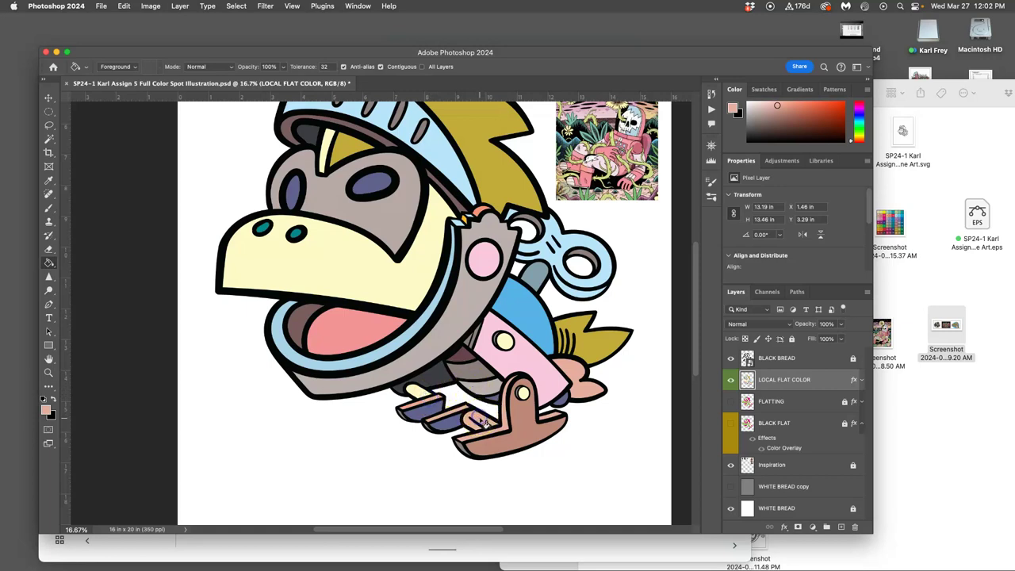
Step: Shift the peach's hue to light blue and fill both toe pegs and the blue back shell
drag(853, 141, 848, 120)
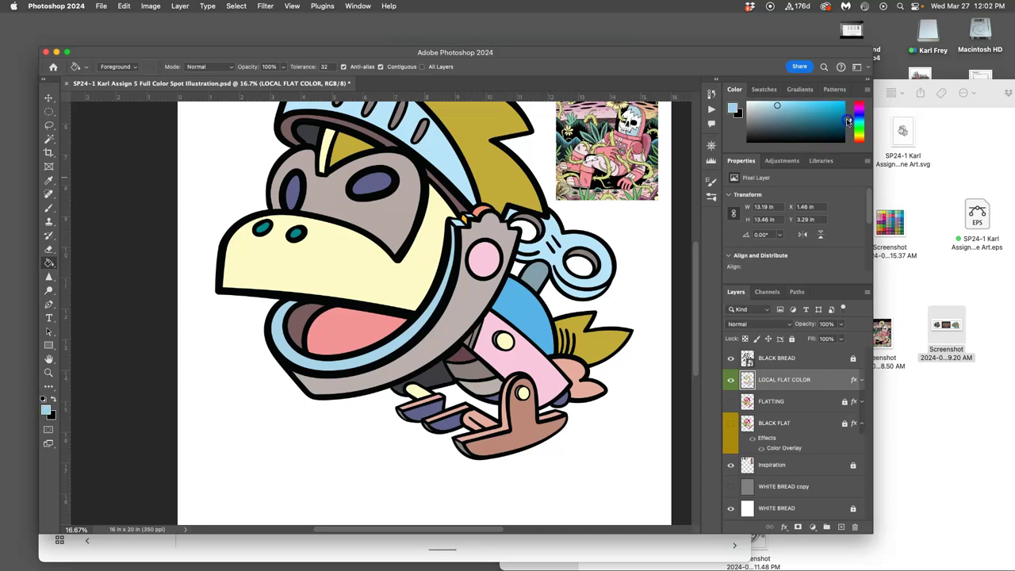
click(480, 420)
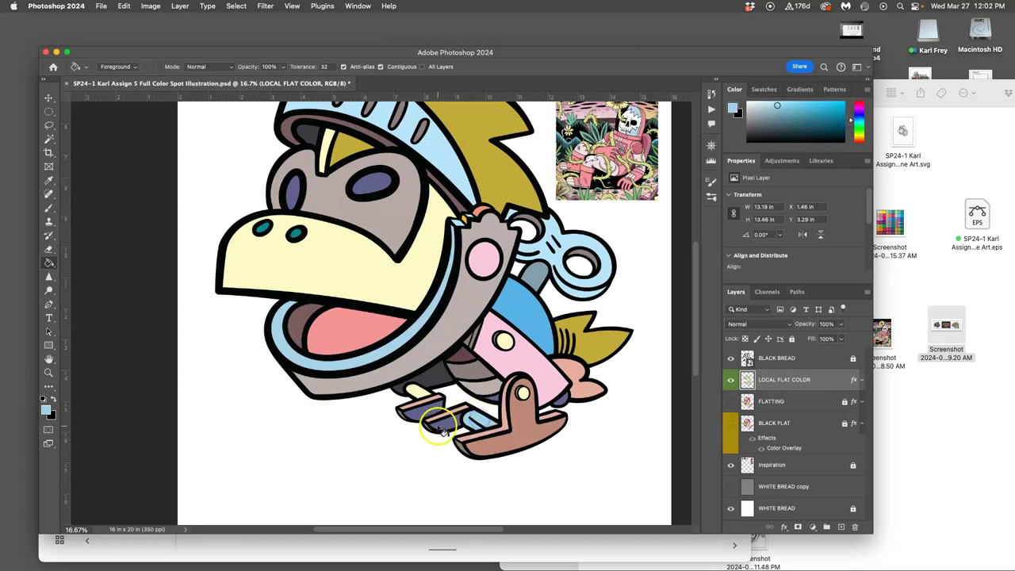
click(419, 392)
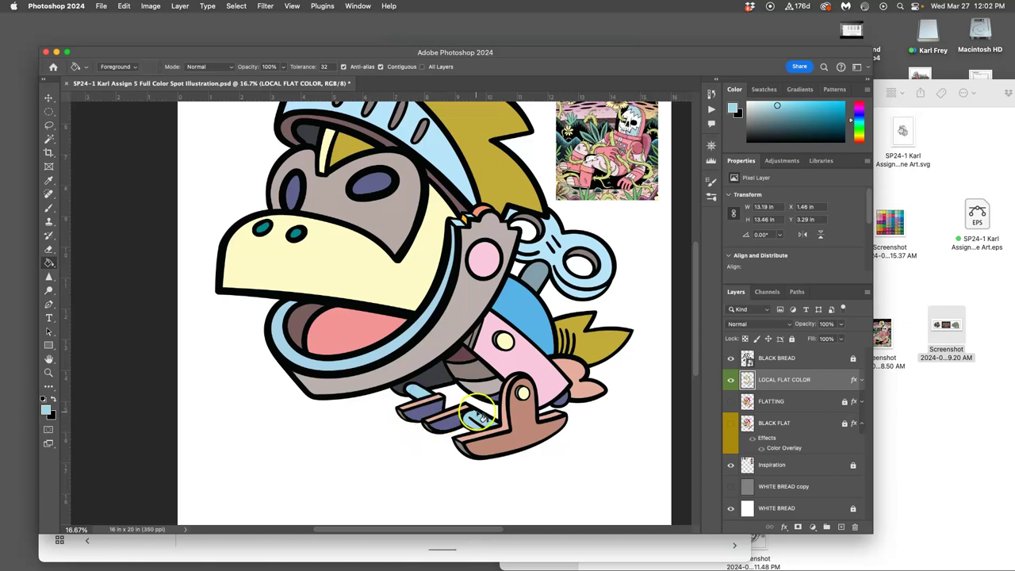
click(522, 317)
scroll(438, 376, up, 3)
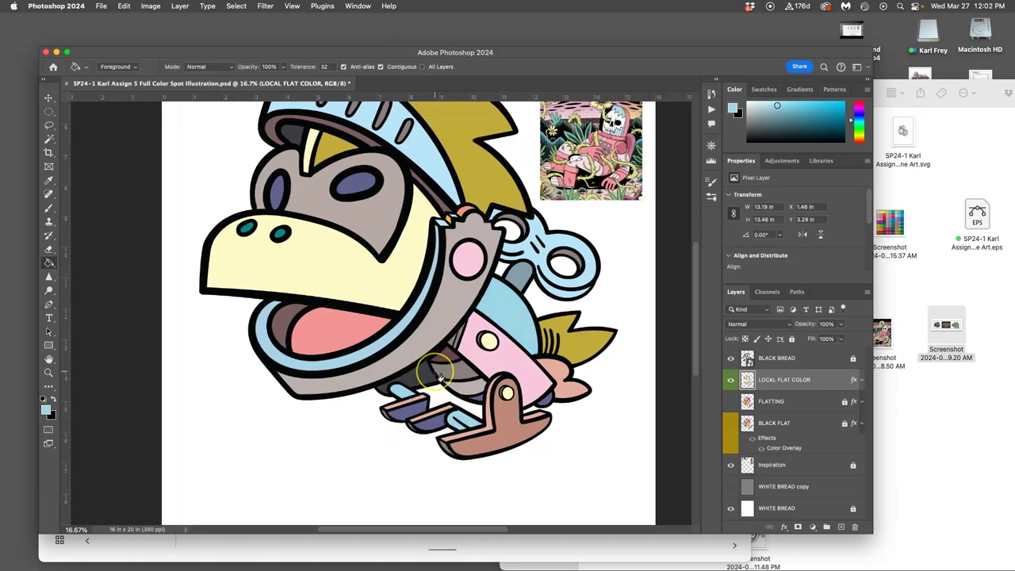
click(431, 370)
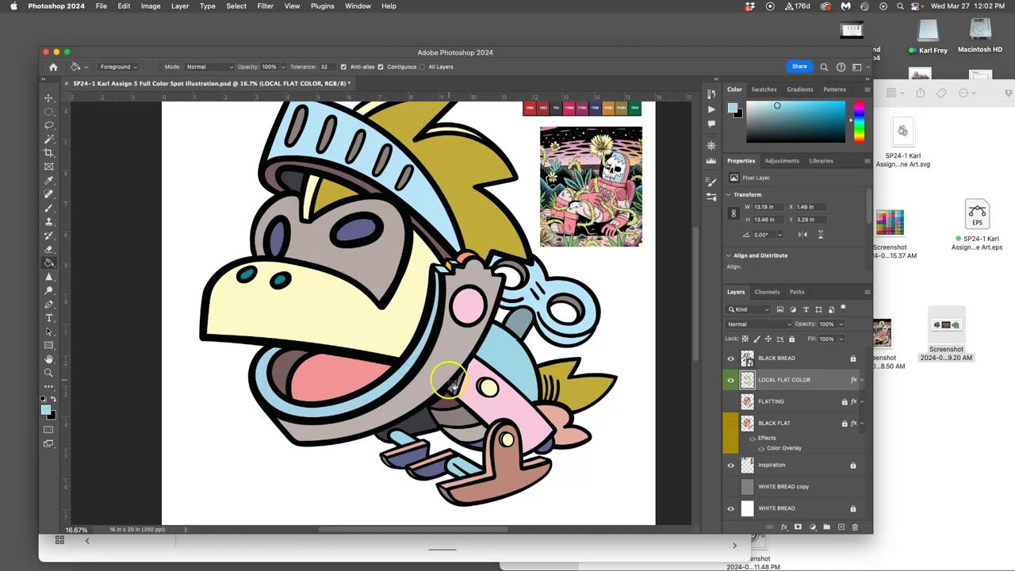
Step: Sample the jaw rim's pale blue, shift its hue to a light mint green, and fill the jaw rim and helmet visor
alt+click(408, 364)
drag(856, 119, 851, 127)
click(766, 105)
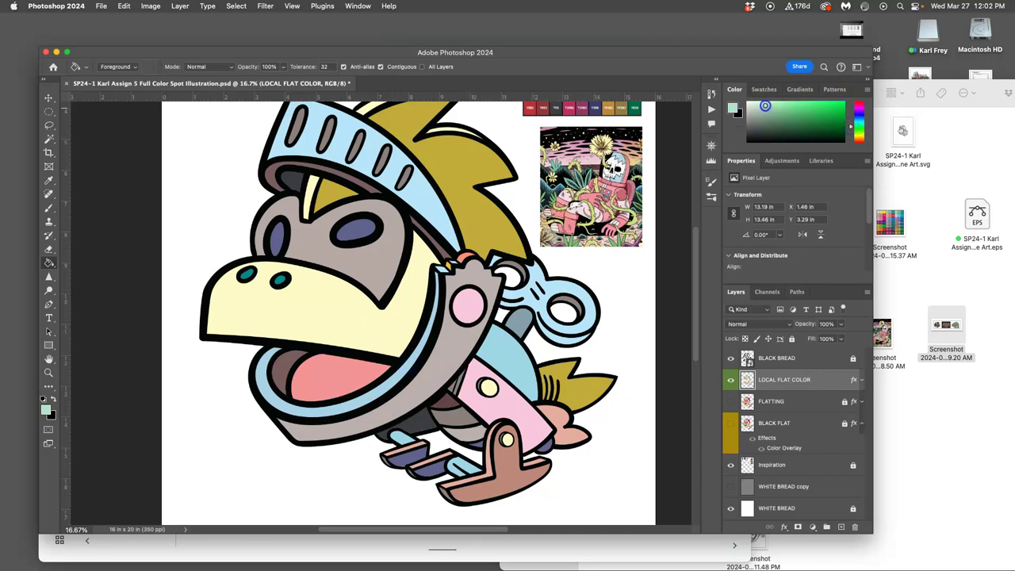
click(369, 396)
click(458, 381)
scroll(458, 381, up, 3)
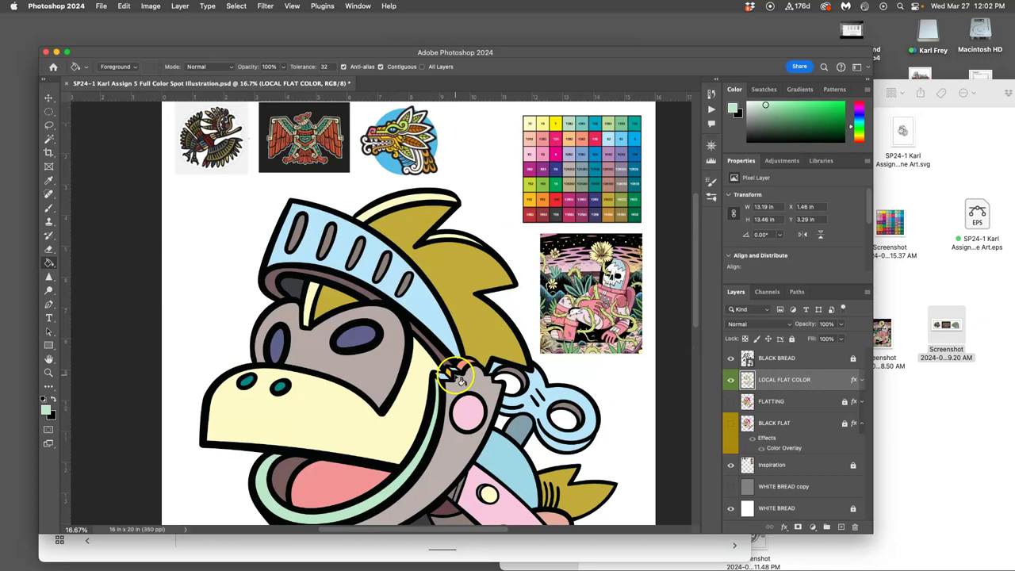
click(413, 305)
scroll(381, 346, down, 2)
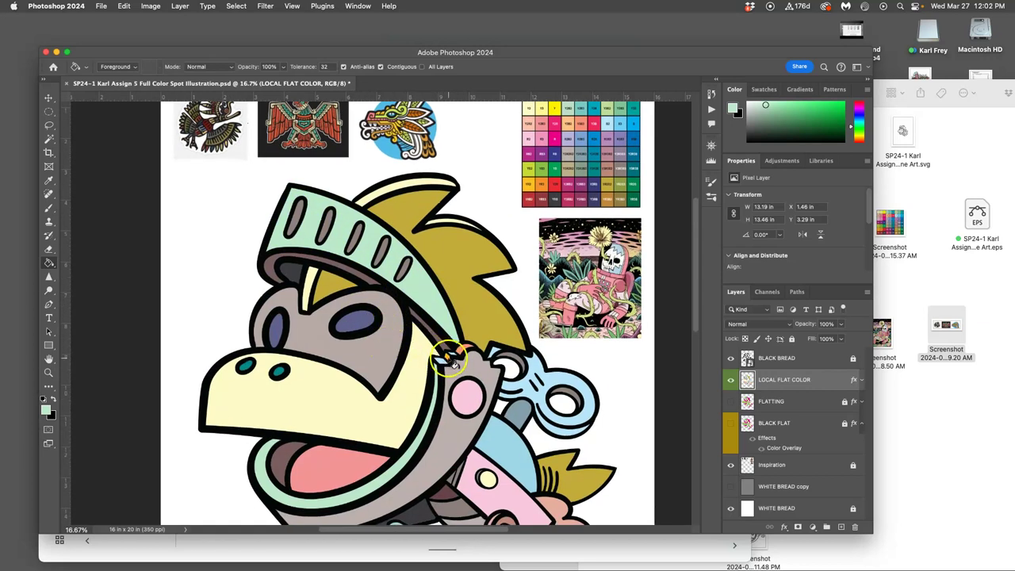
Step: Sample the peach and fill the round disc on the jaw hinge with it
click(508, 361)
key(d)
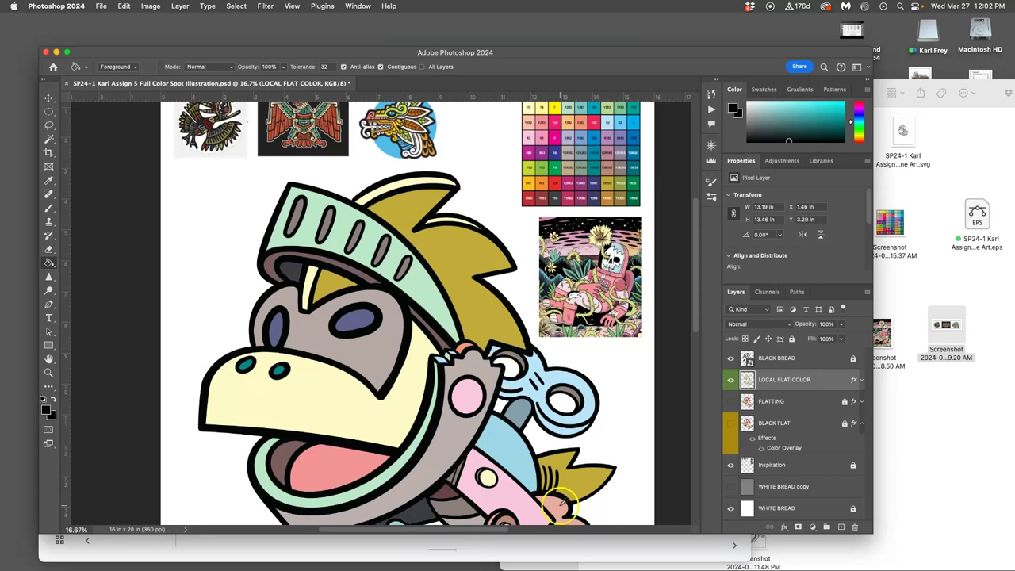
alt+click(464, 351)
click(468, 399)
scroll(460, 404, down, 4)
click(437, 416)
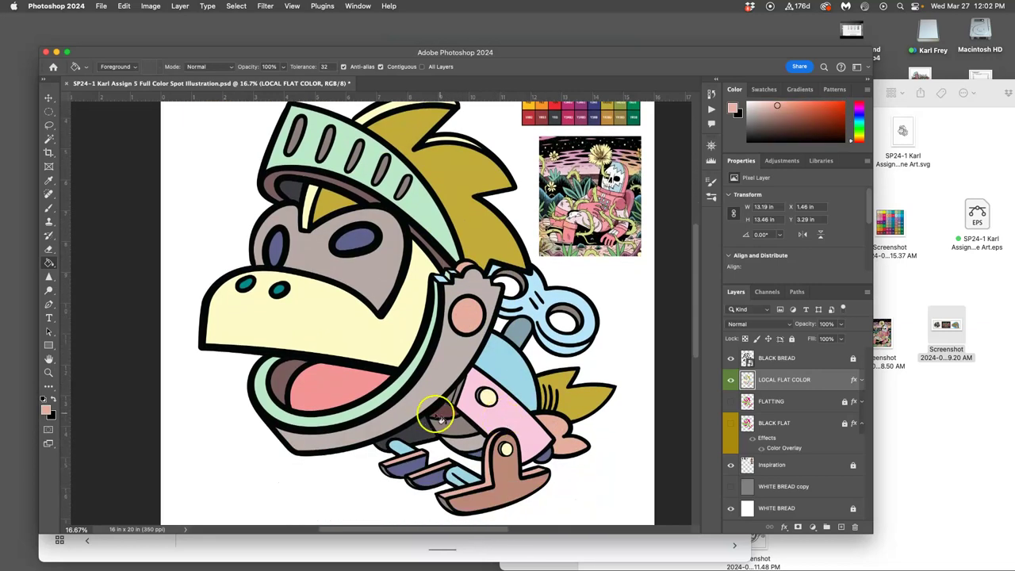
scroll(445, 413, left, 3)
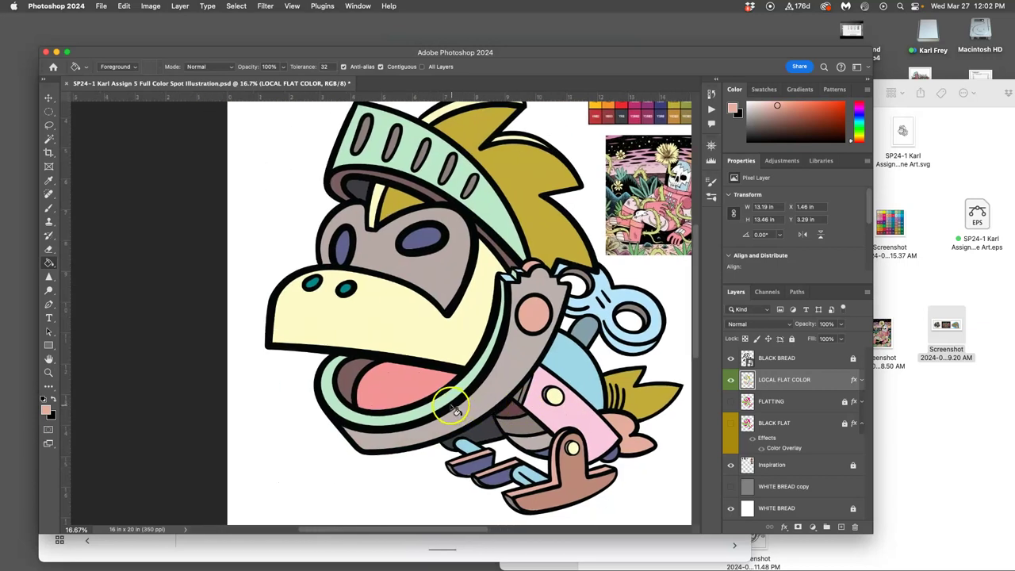
Step: Try peach on the pink shoulder plate and pale pink on the tuft below the tail, restoring the original color of each
click(545, 408)
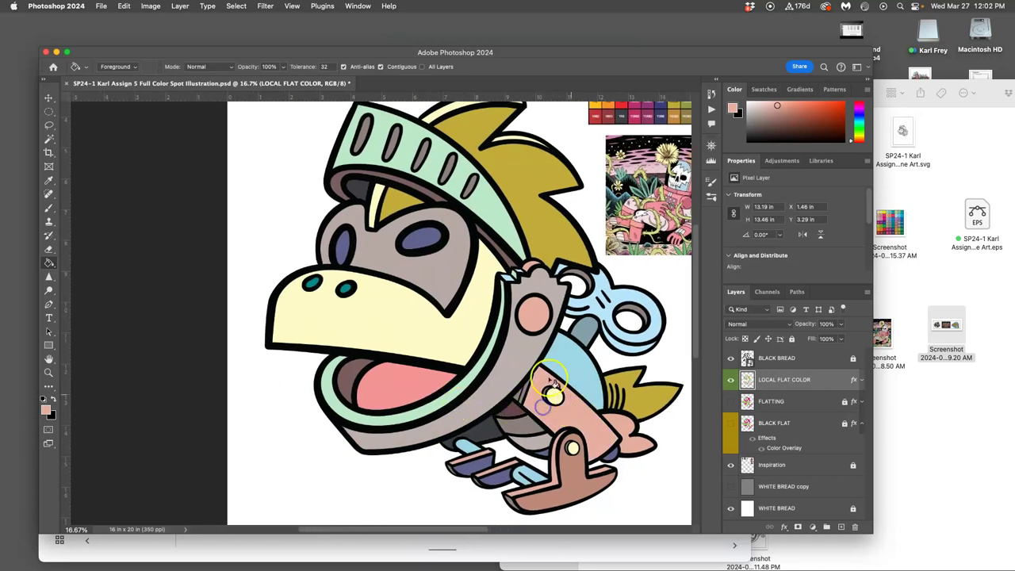
key(super+z)
alt+click(567, 401)
click(582, 420)
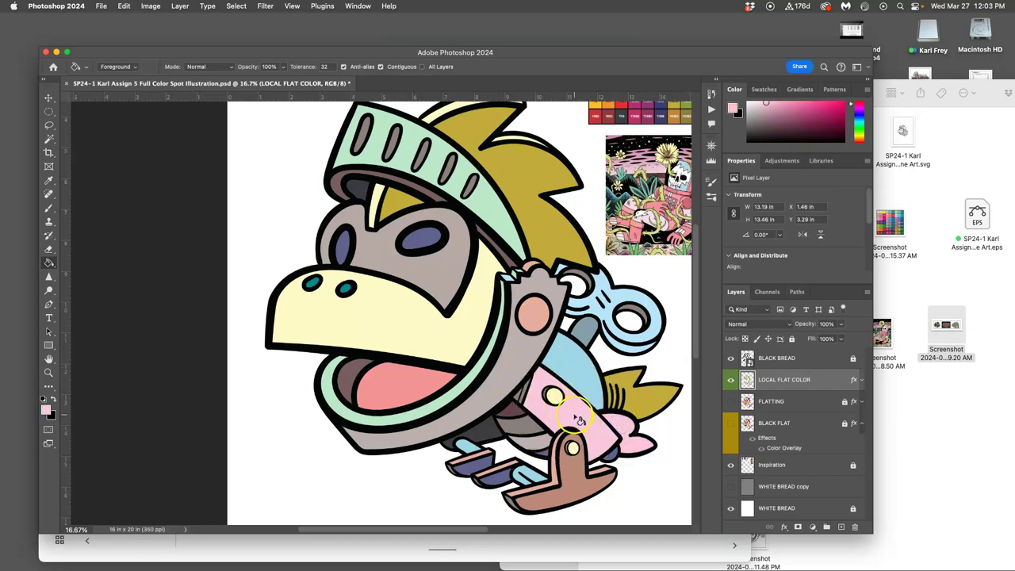
alt+click(537, 314)
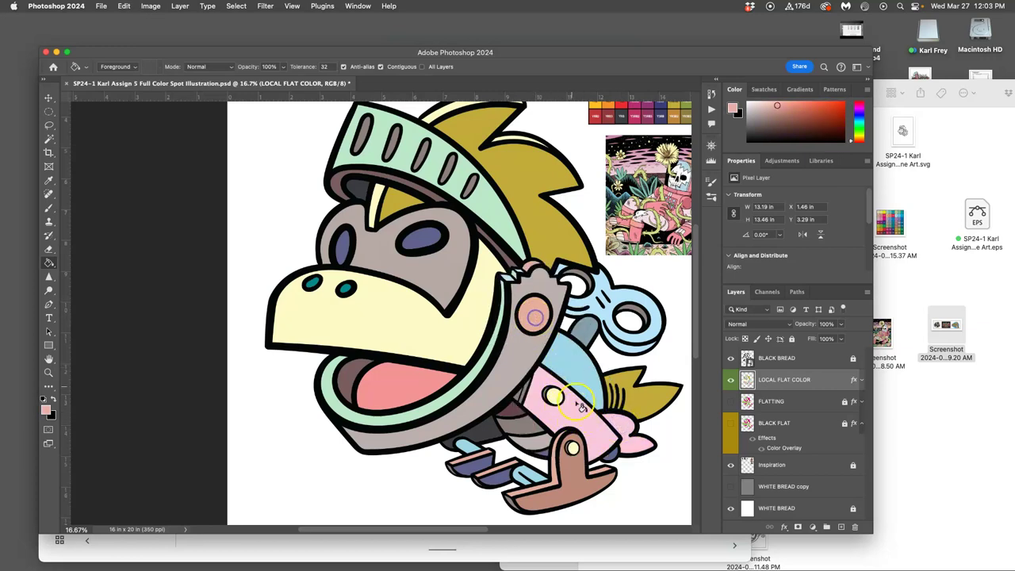
click(496, 421)
scroll(503, 421, right, 2)
scroll(572, 424, right, 1)
alt+click(585, 432)
click(575, 419)
alt+click(498, 316)
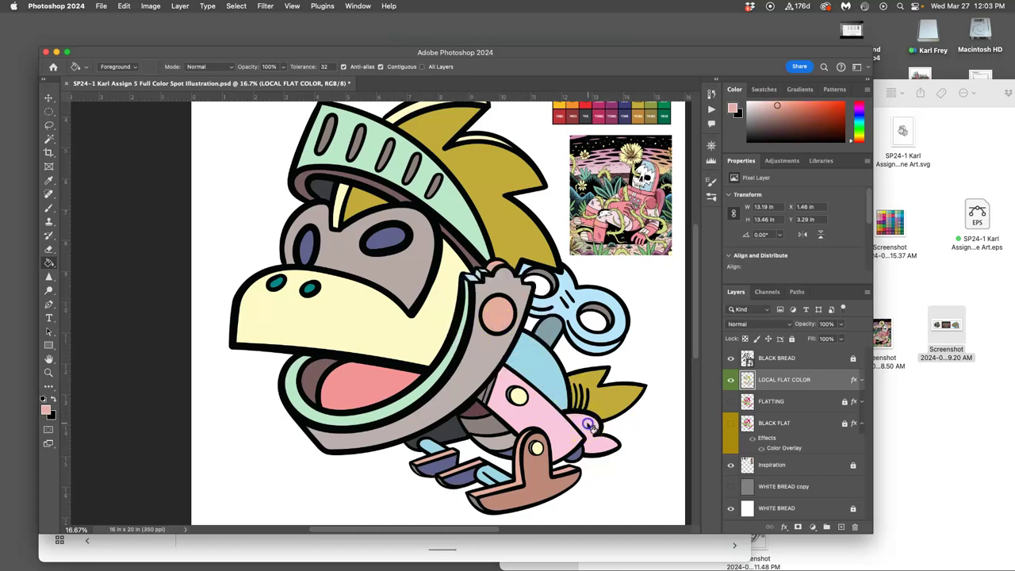
click(587, 426)
Step: Fill the small jagged pieces above the jaw hinge with the shoulder plate's pale pink and the tuft's peach
alt+click(553, 407)
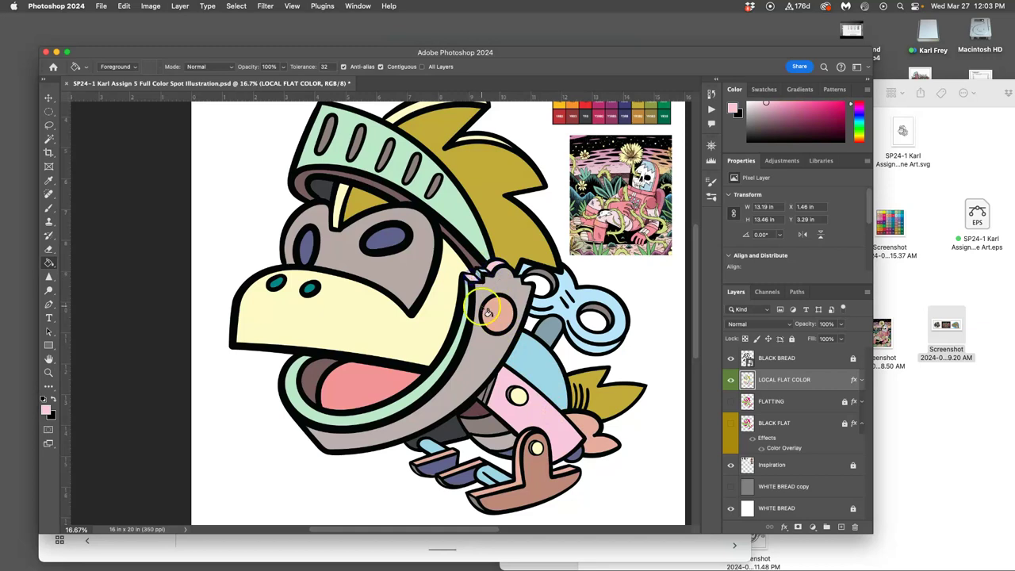
click(482, 272)
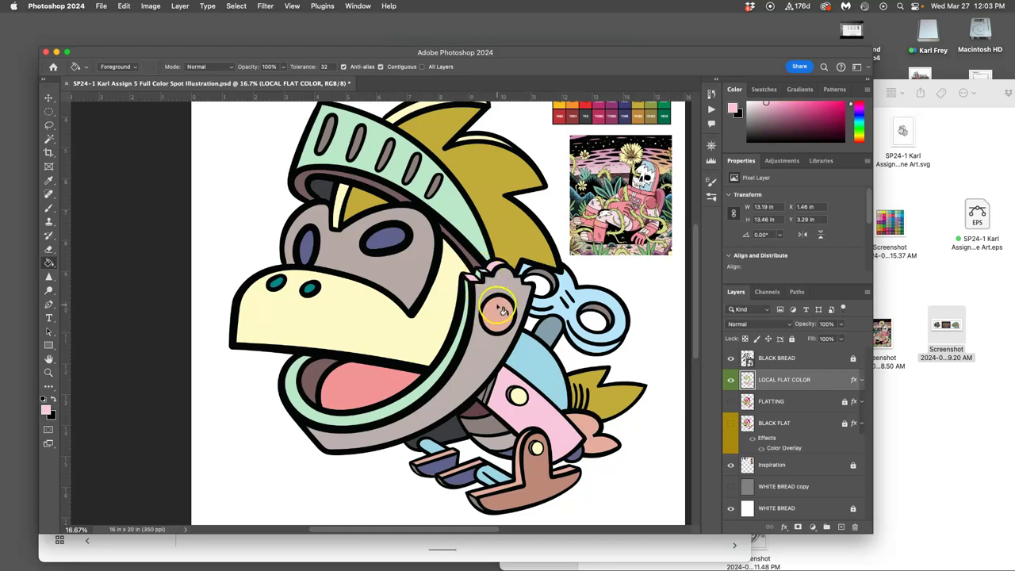
alt+click(579, 429)
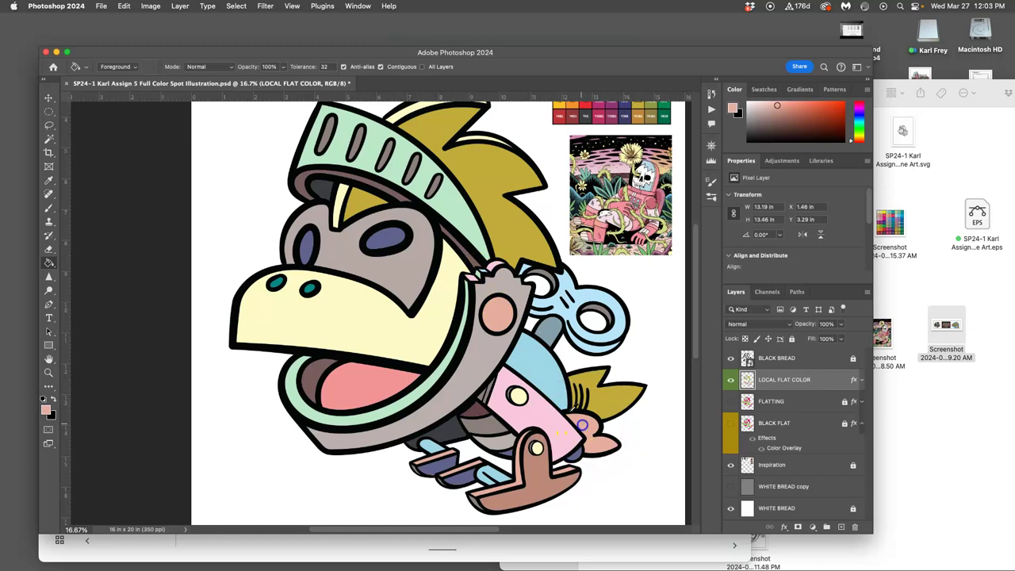
click(481, 272)
click(551, 282)
Step: Sample the eye's muted purple and fill the helmet visor's slots with it
alt+click(308, 244)
click(330, 135)
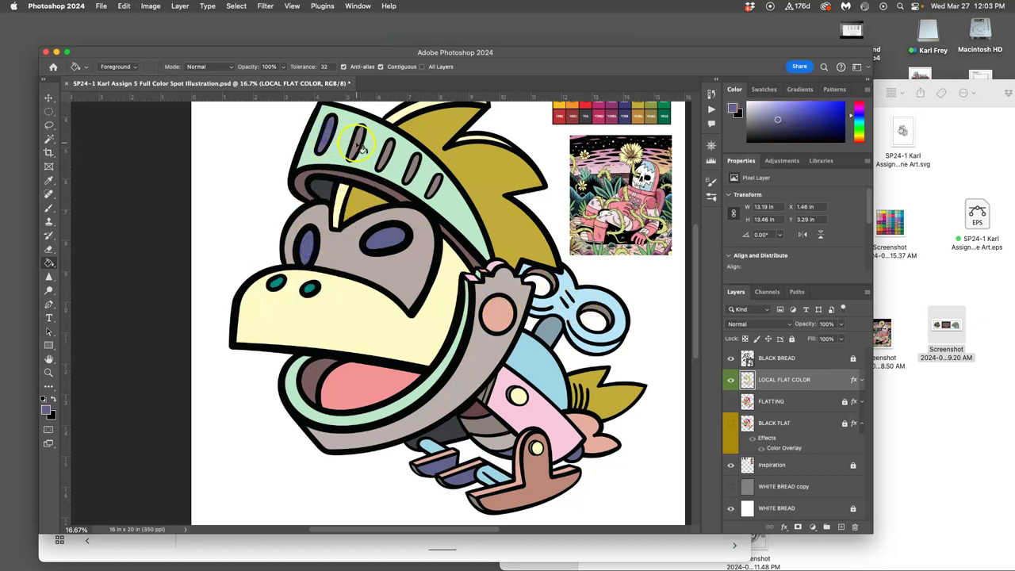
alt+click(416, 184)
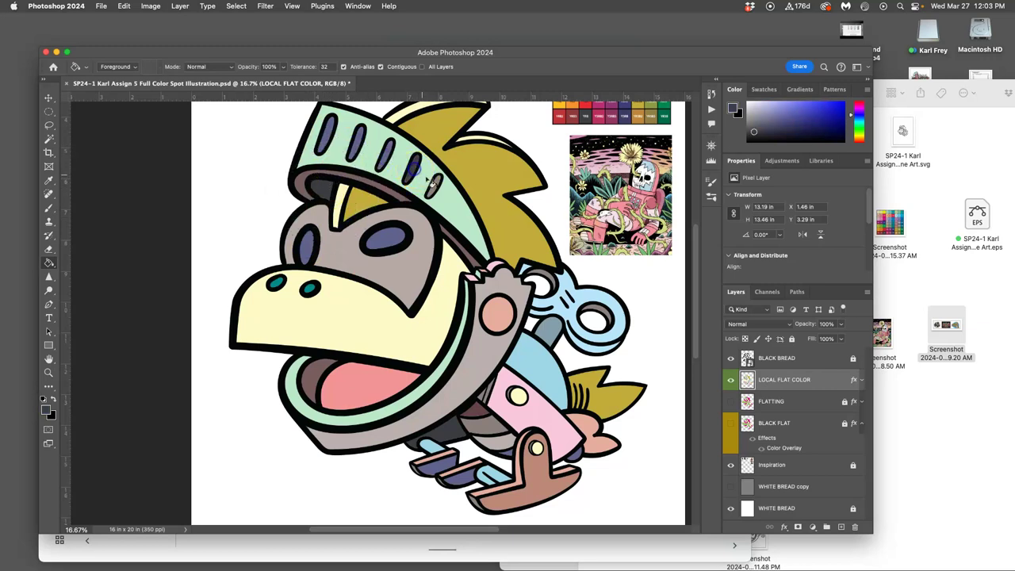
scroll(460, 242, left, 1)
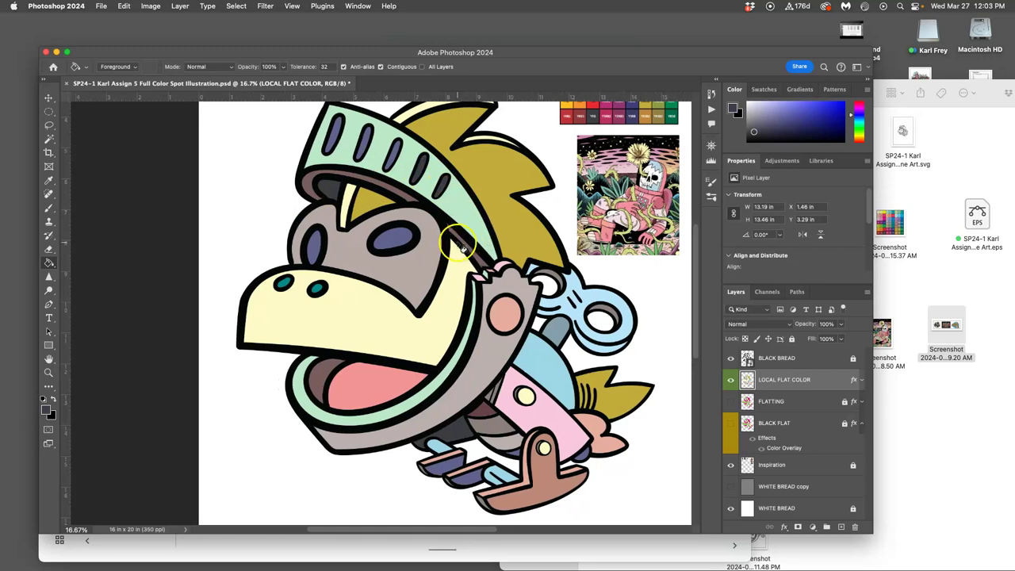